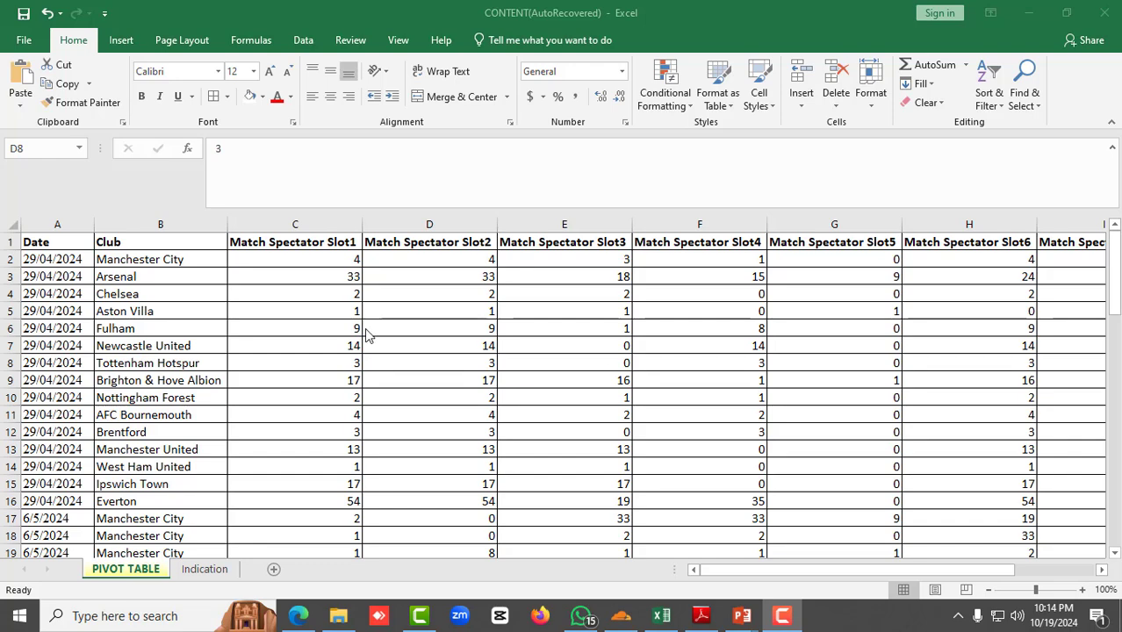
- Look through the PIVOT TABLE sheet's match spectator records from first row to last, including the Match Spectator Slot1 column
scroll(132, 307, down, 3)
scroll(148, 316, up, 3)
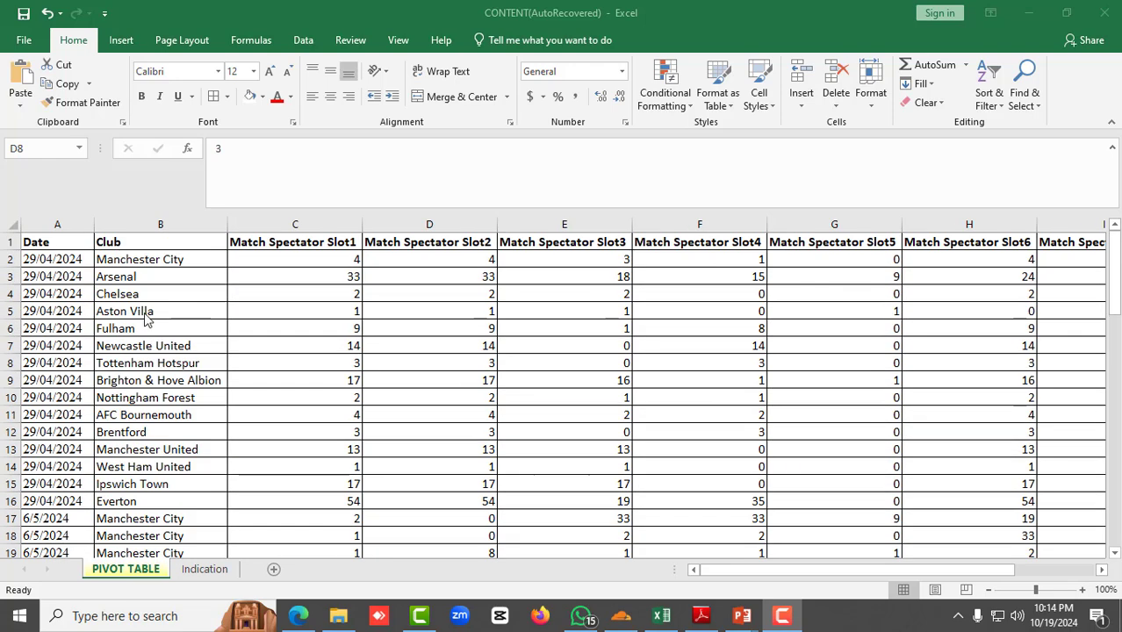
scroll(237, 362, down, 5)
scroll(272, 375, down, 17)
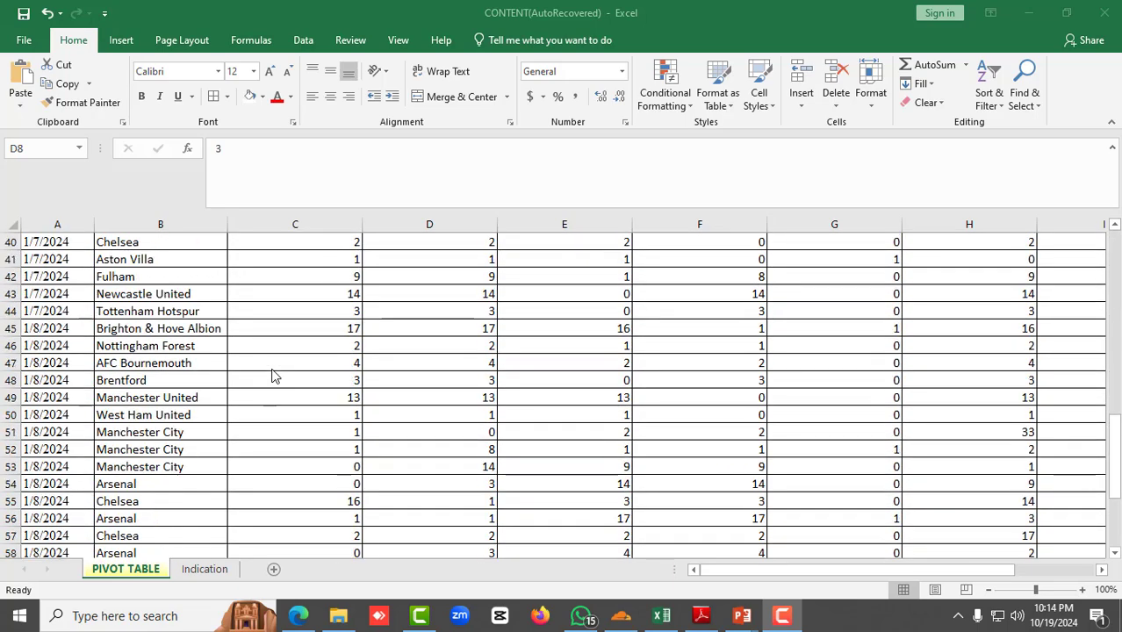
scroll(272, 376, up, 20)
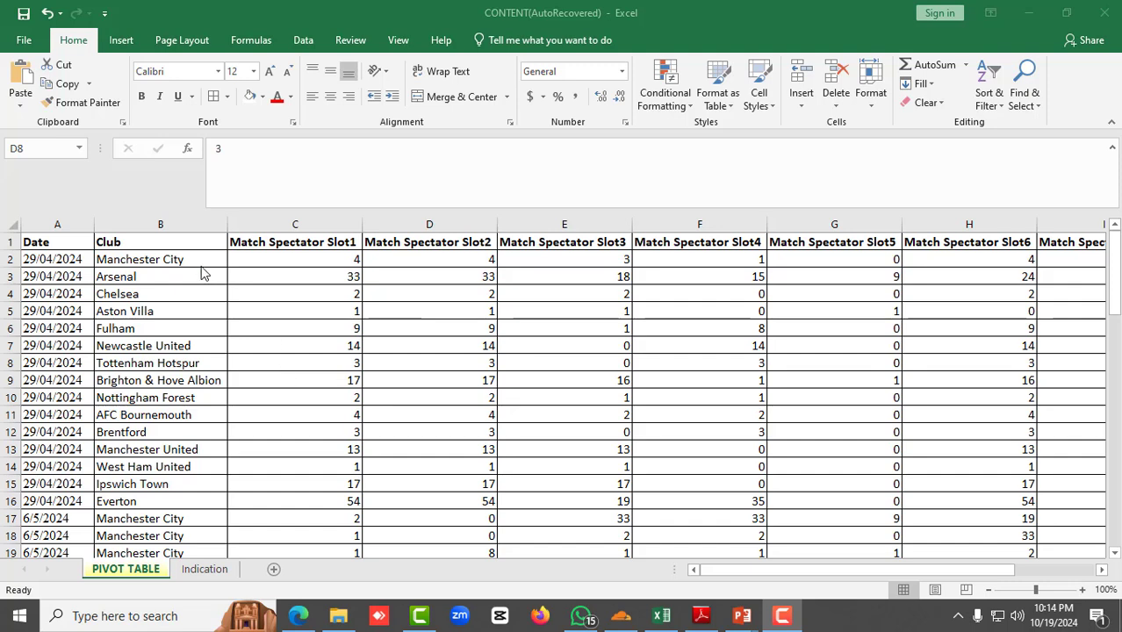
click(302, 276)
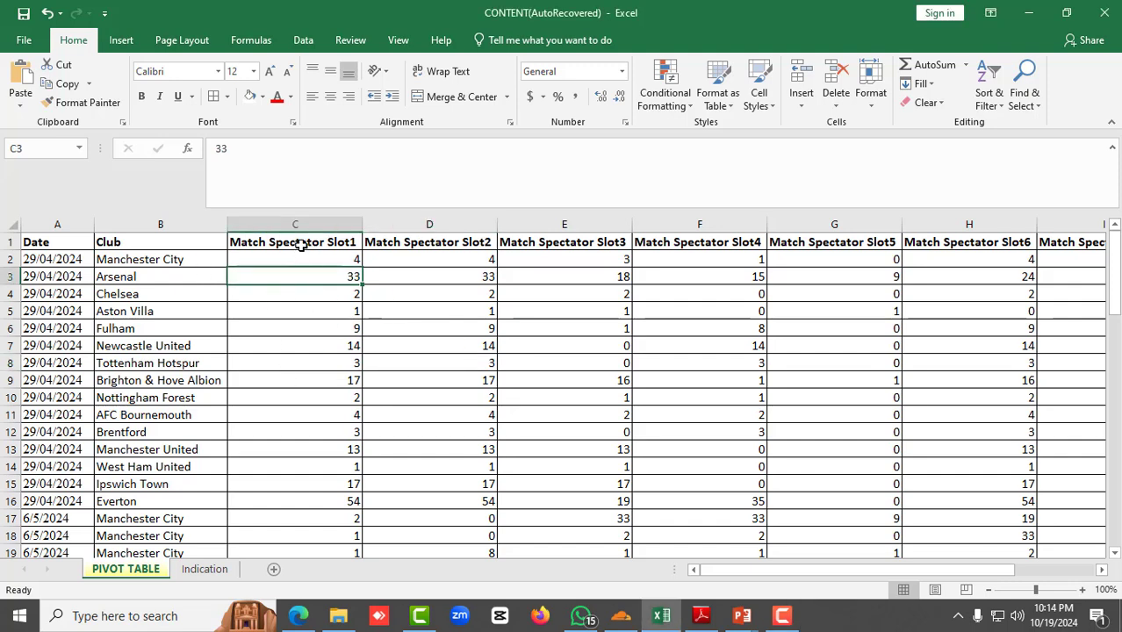
drag(297, 250, 329, 406)
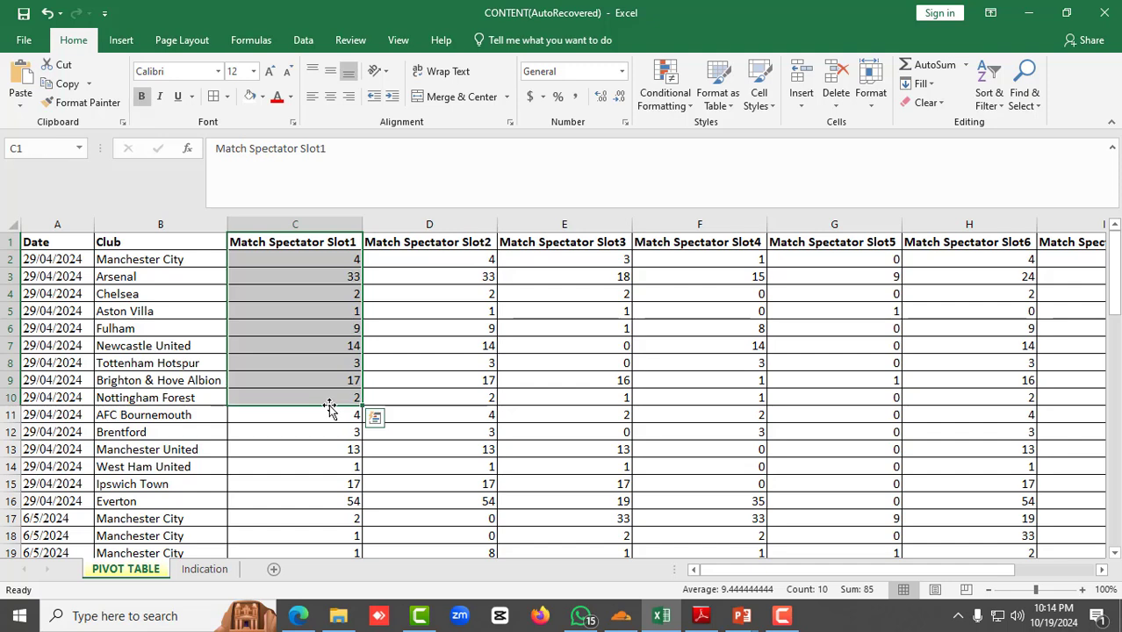
click(426, 342)
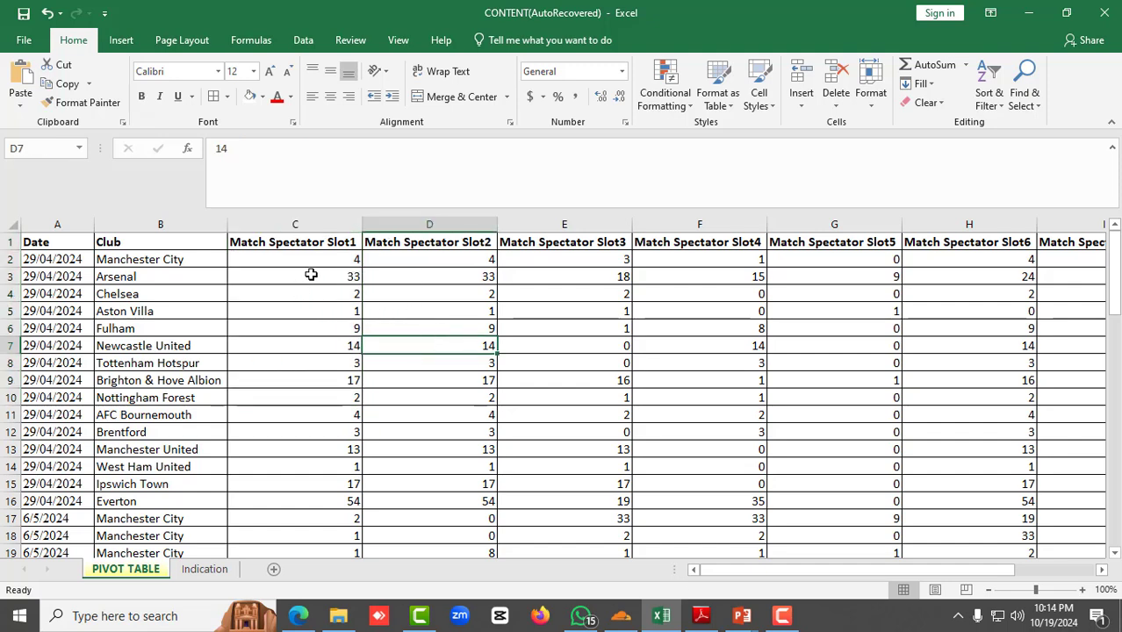
- Examine the Date, Club and Match Spectator Slot1 columns of the source data and how far down the records run
click(126, 262)
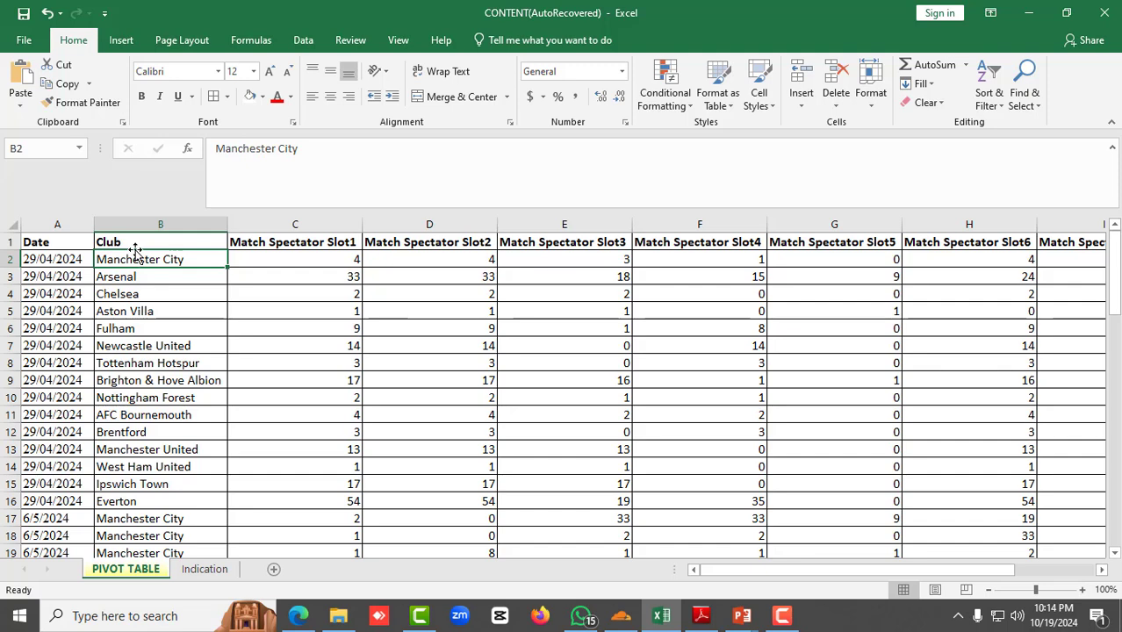
drag(85, 249, 53, 519)
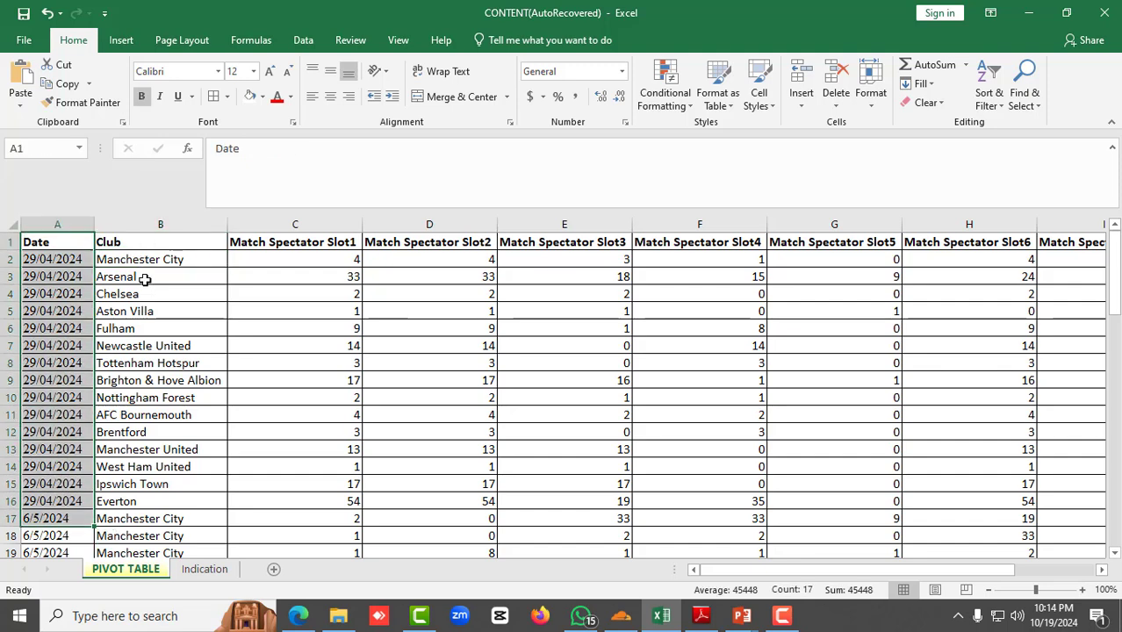
drag(143, 243, 154, 489)
drag(311, 242, 337, 436)
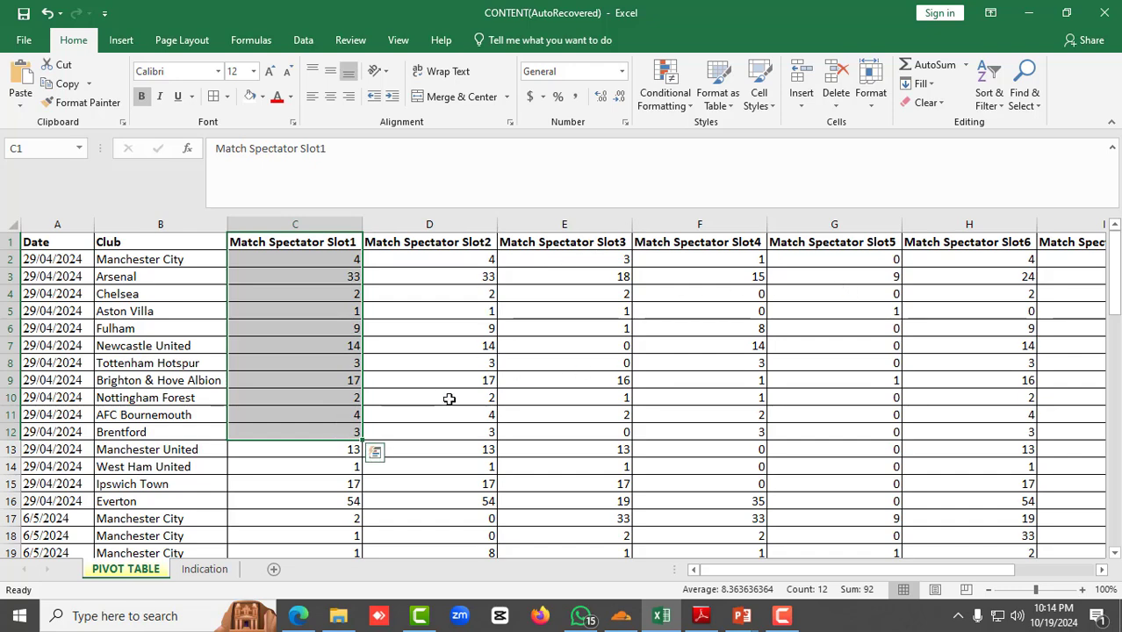
scroll(448, 401, down, 18)
scroll(449, 406, up, 18)
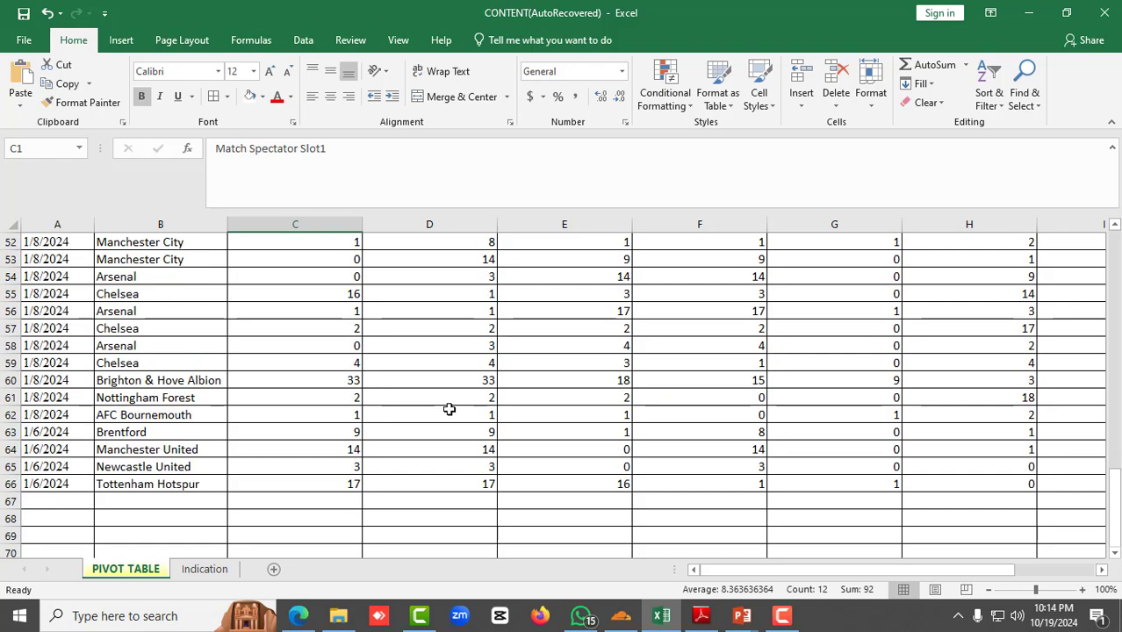
click(622, 349)
scroll(622, 338, down, 5)
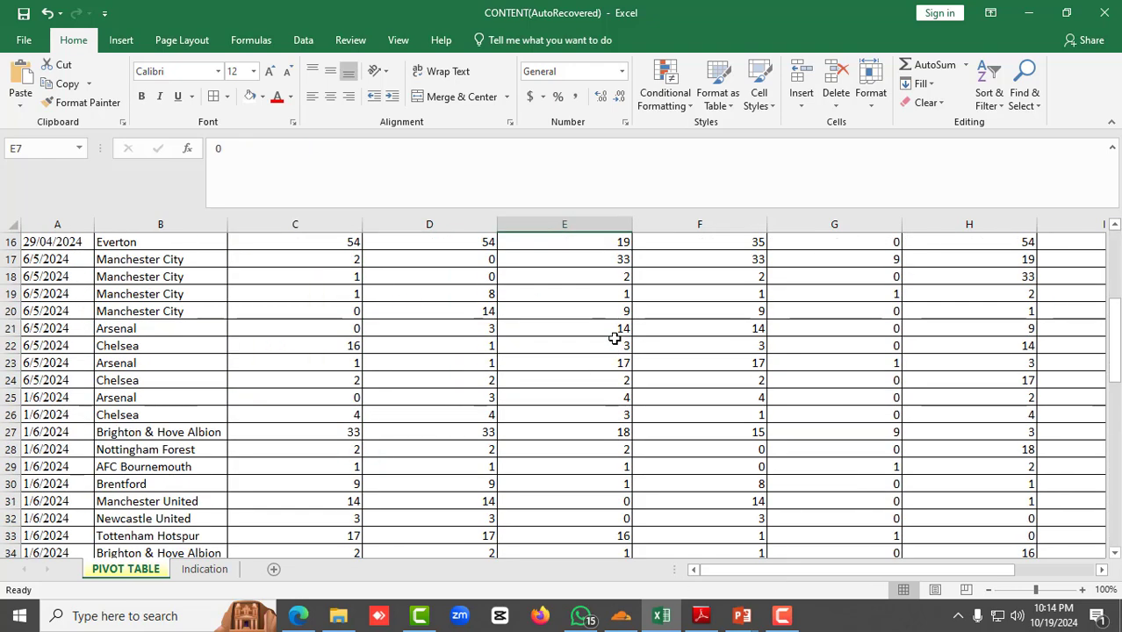
scroll(431, 363, up, 5)
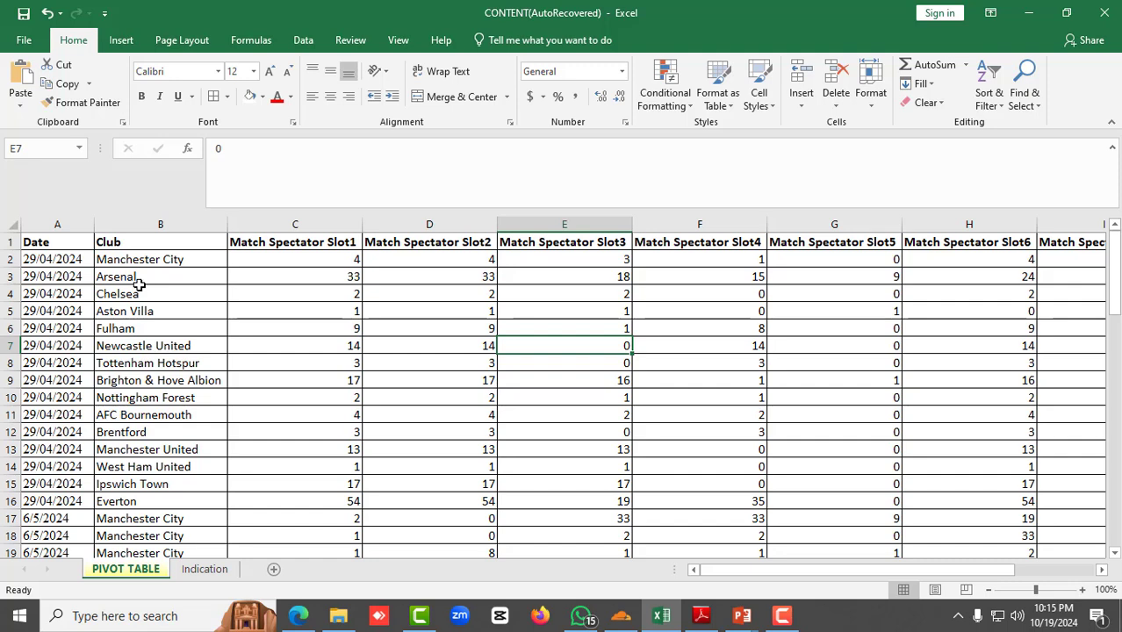
click(257, 297)
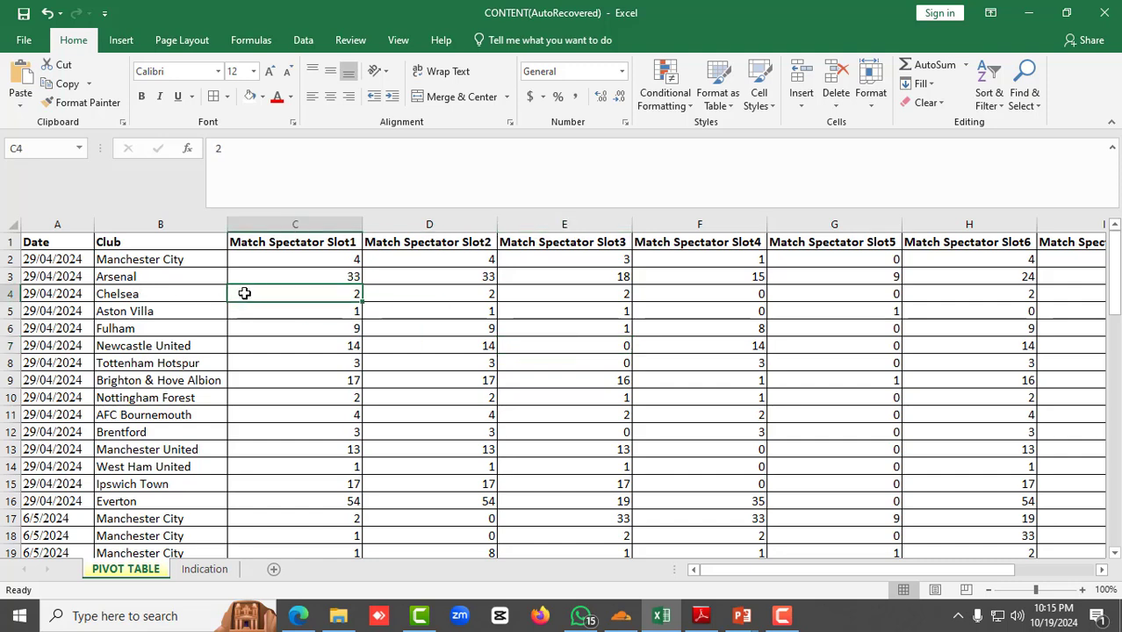
drag(104, 259, 253, 391)
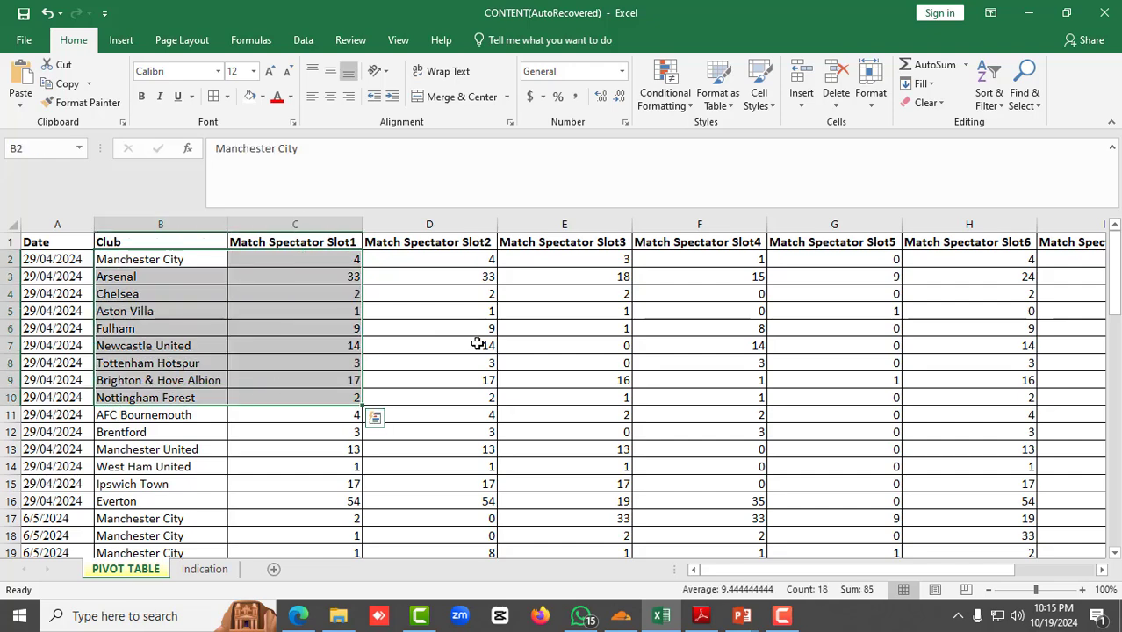
- Read the source data requirements on the Indication sheet, check the PIVOT TABLE sheet's headers against them, and return to that sheet
click(202, 570)
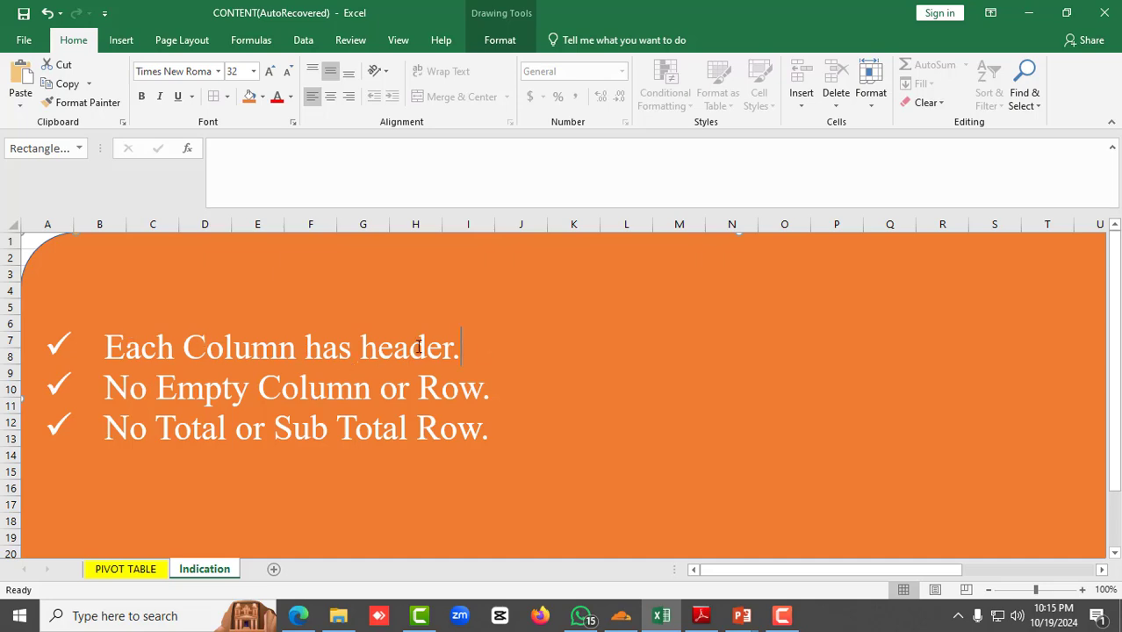
drag(461, 346, 103, 347)
click(130, 571)
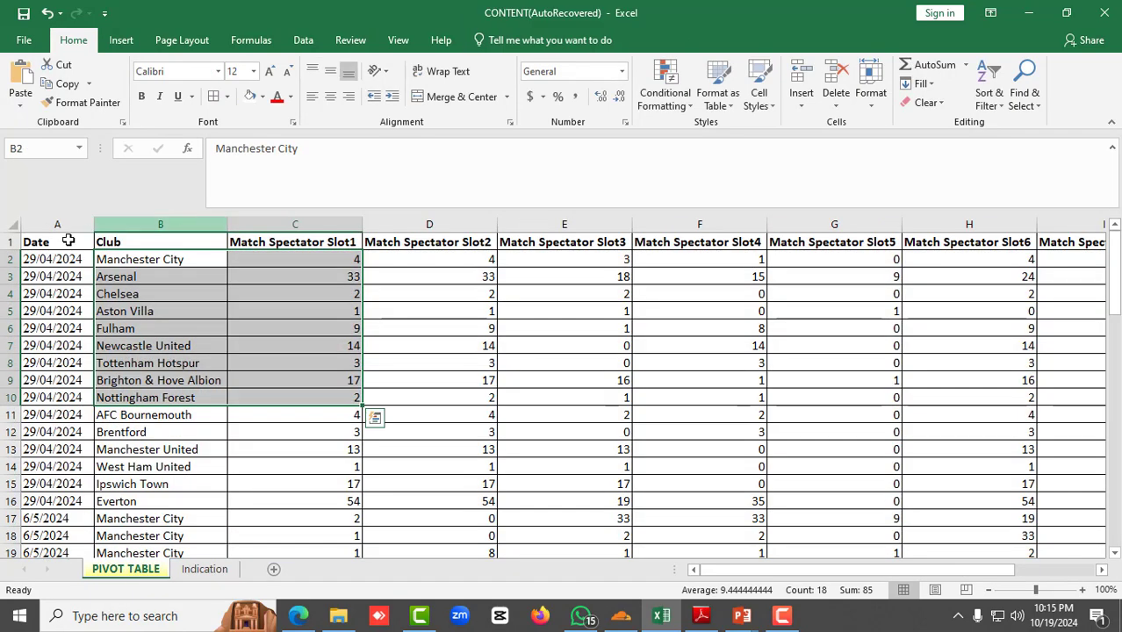
click(222, 571)
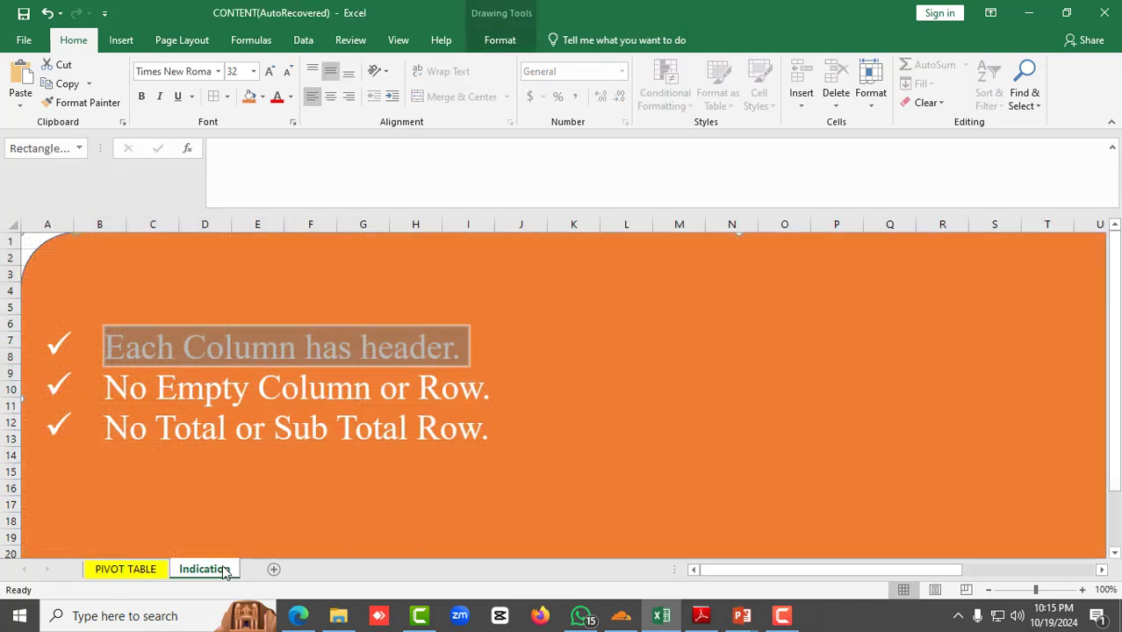
click(161, 393)
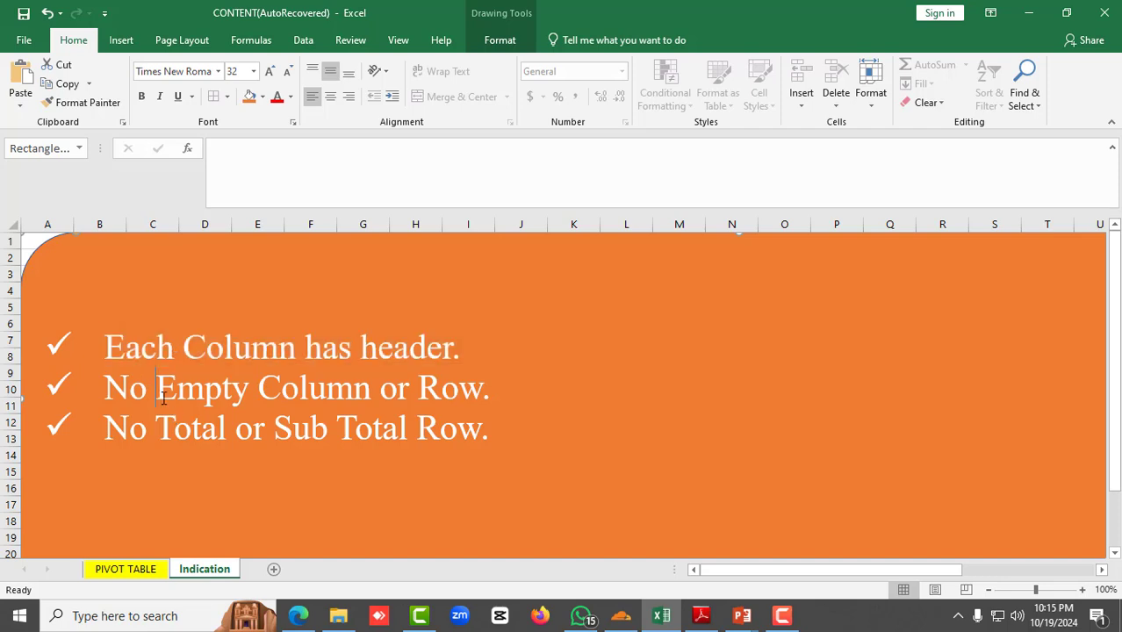
drag(131, 430, 298, 426)
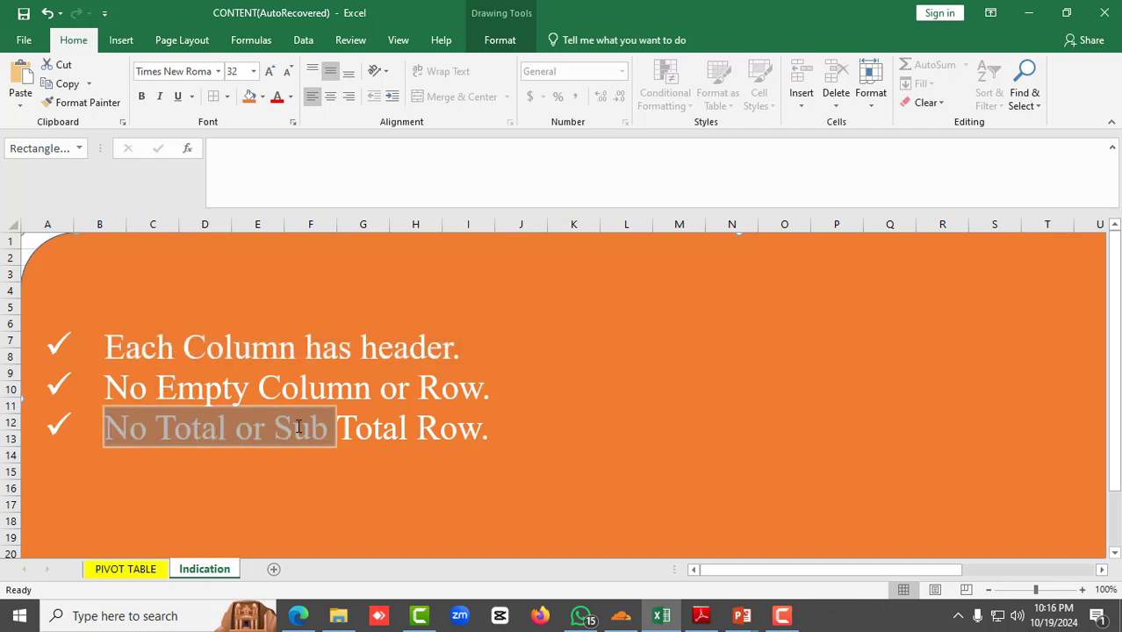
click(471, 425)
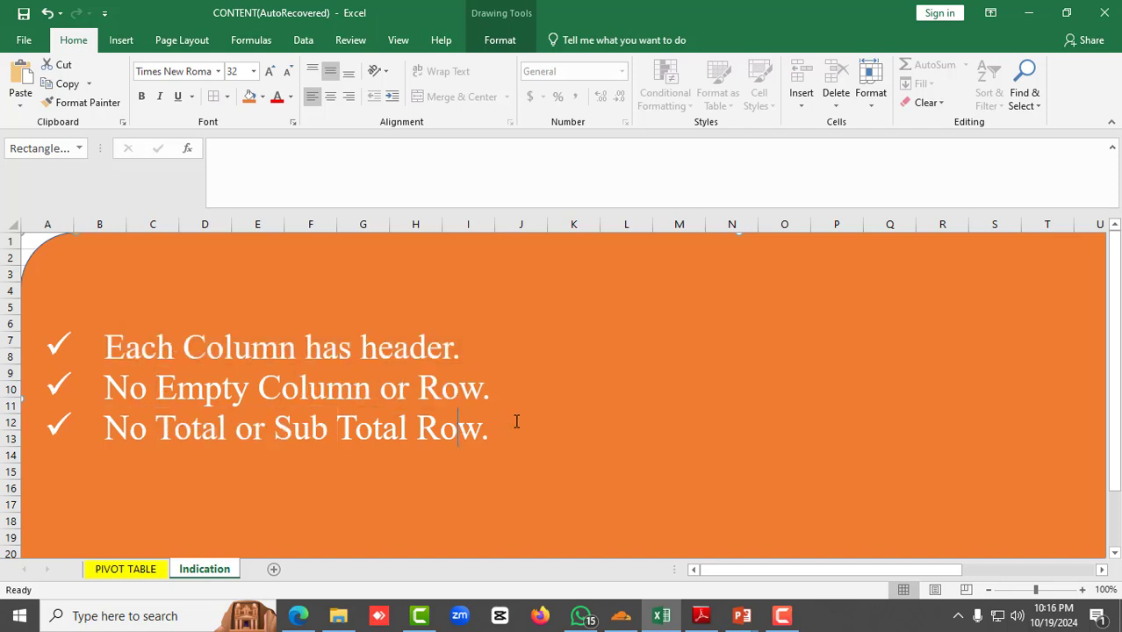
click(138, 571)
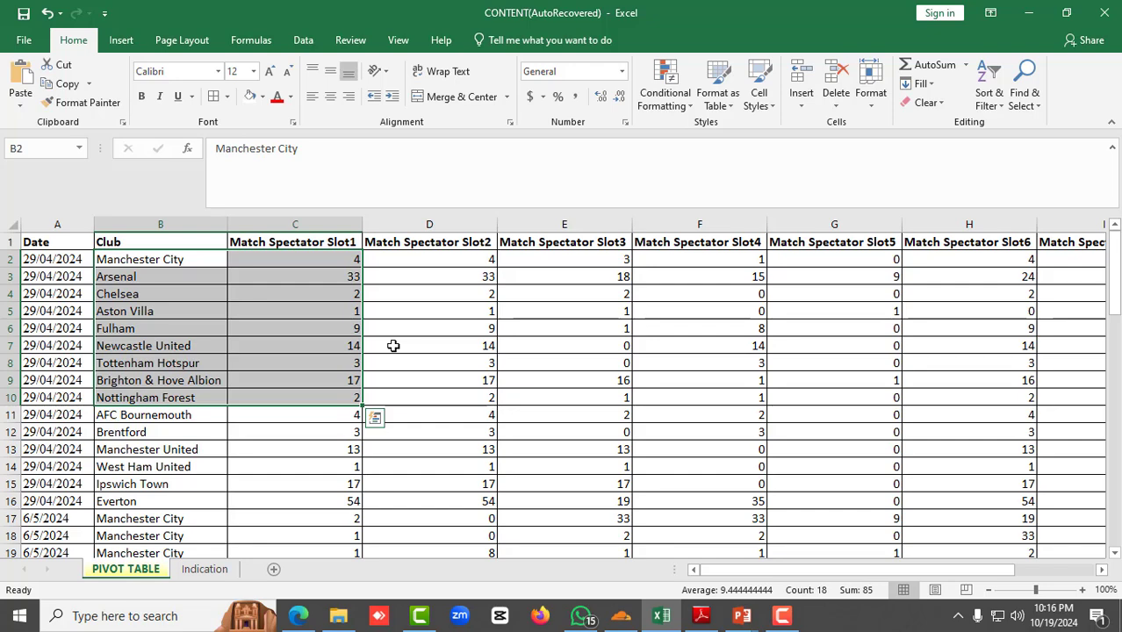
- Check the Club column's upper rows for club names that occur more than once
click(162, 298)
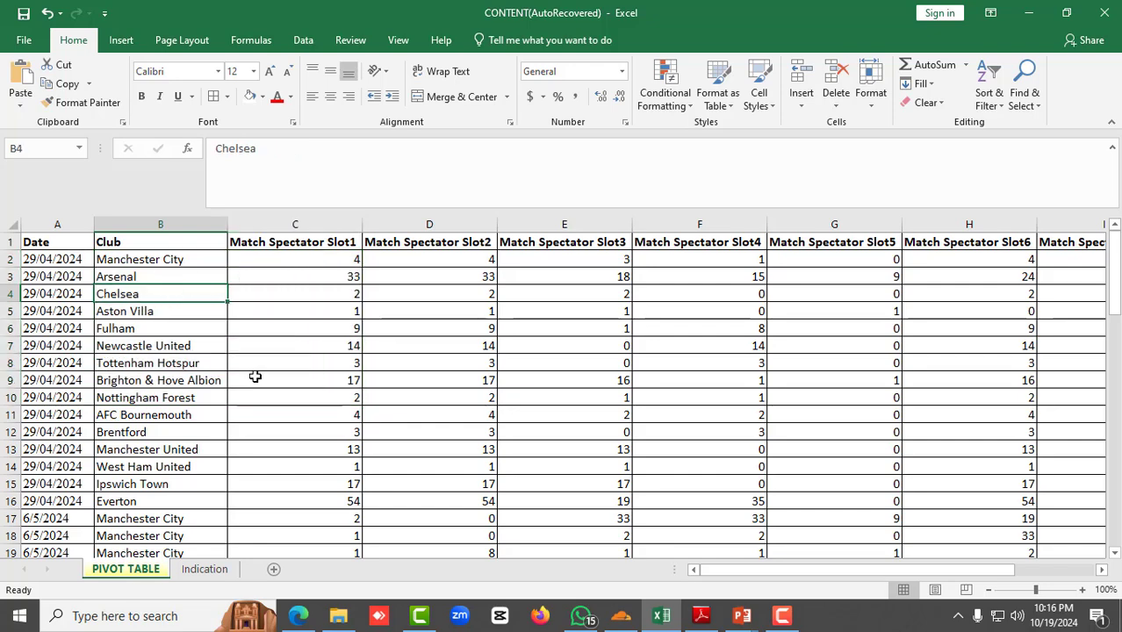
scroll(167, 368, down, 3)
scroll(167, 378, up, 3)
click(141, 260)
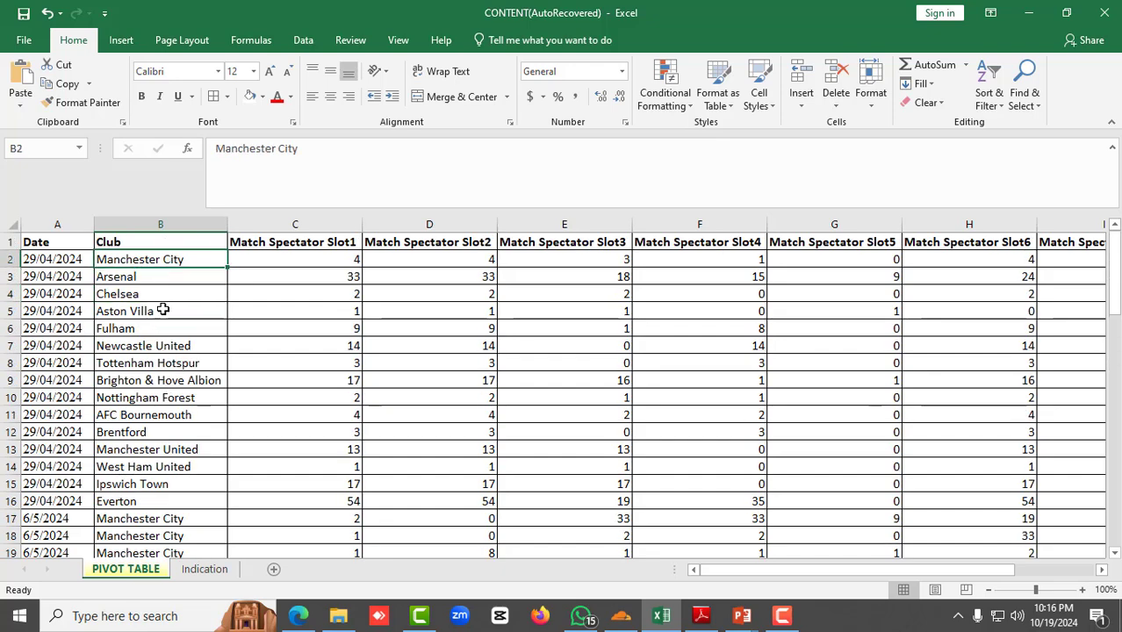
scroll(167, 333, down, 4)
scroll(158, 342, up, 4)
click(150, 311)
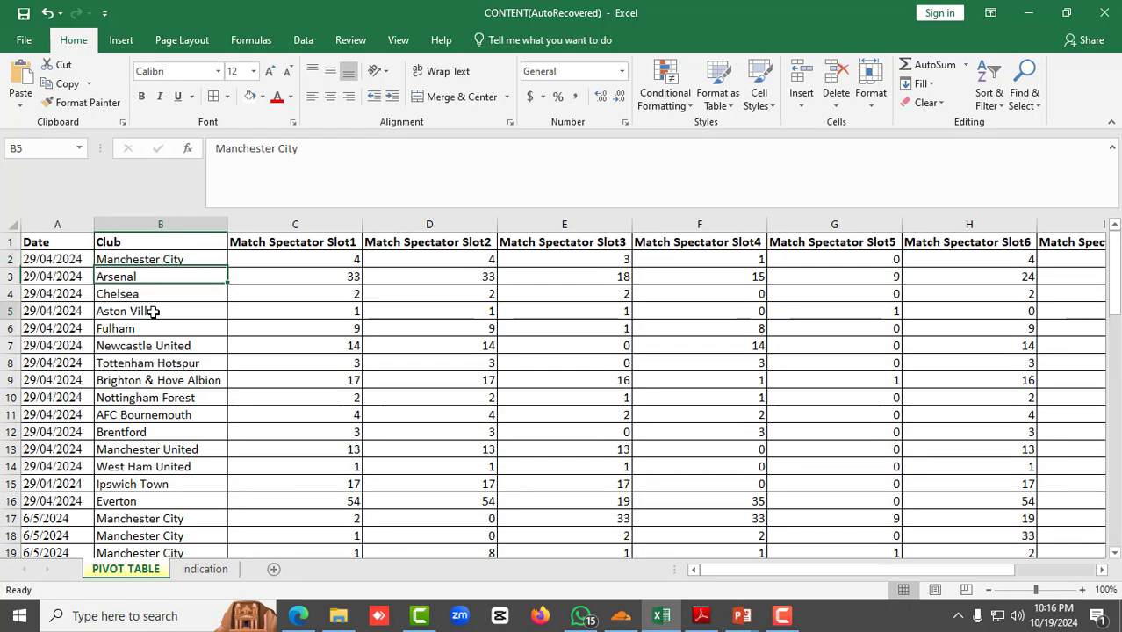
scroll(151, 395, down, 3)
scroll(151, 418, down, 8)
scroll(150, 378, up, 7)
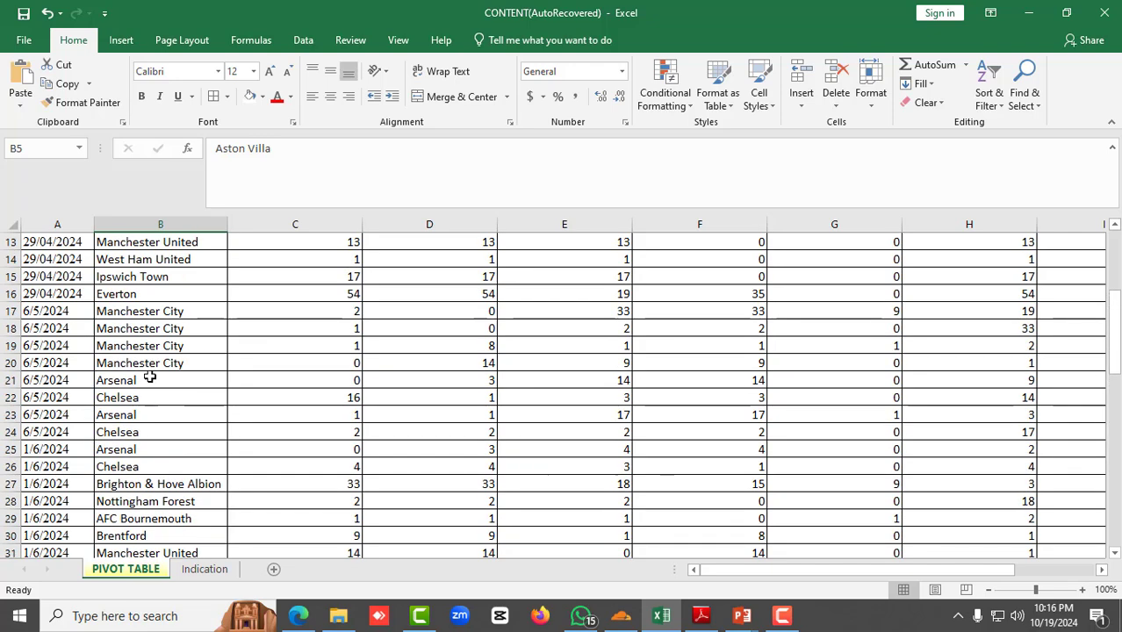
- Check the rest of the Club column for repeated club names, down to the last record
click(151, 312)
scroll(167, 421, down, 5)
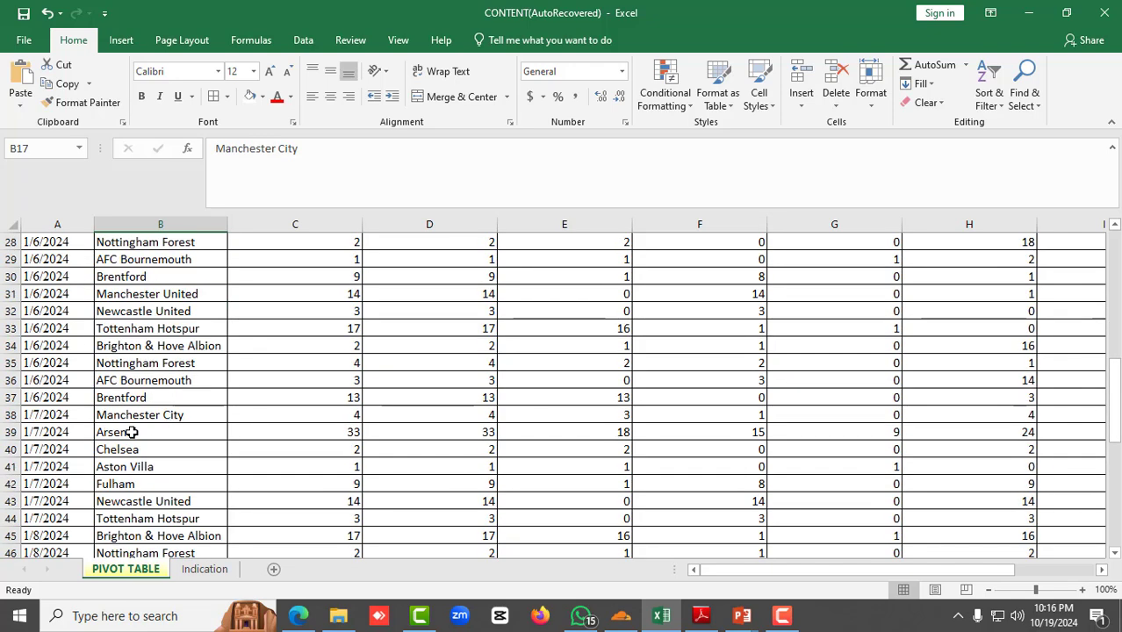
click(130, 433)
scroll(130, 432, down, 4)
click(145, 397)
scroll(145, 397, down, 5)
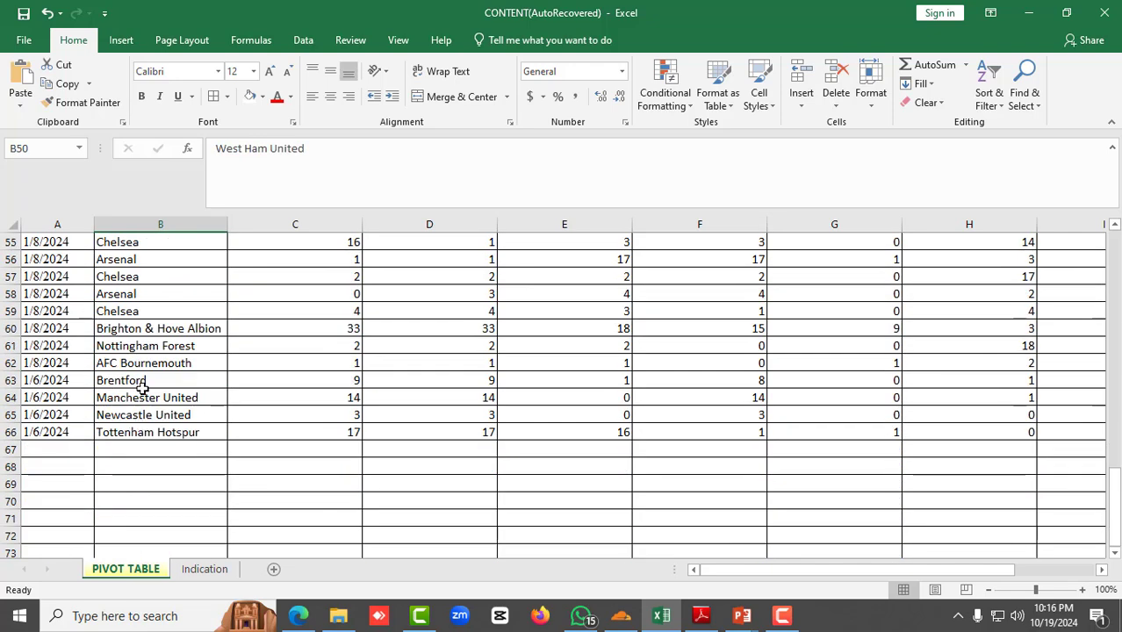
click(146, 397)
scroll(147, 397, up, 5)
scroll(148, 397, up, 13)
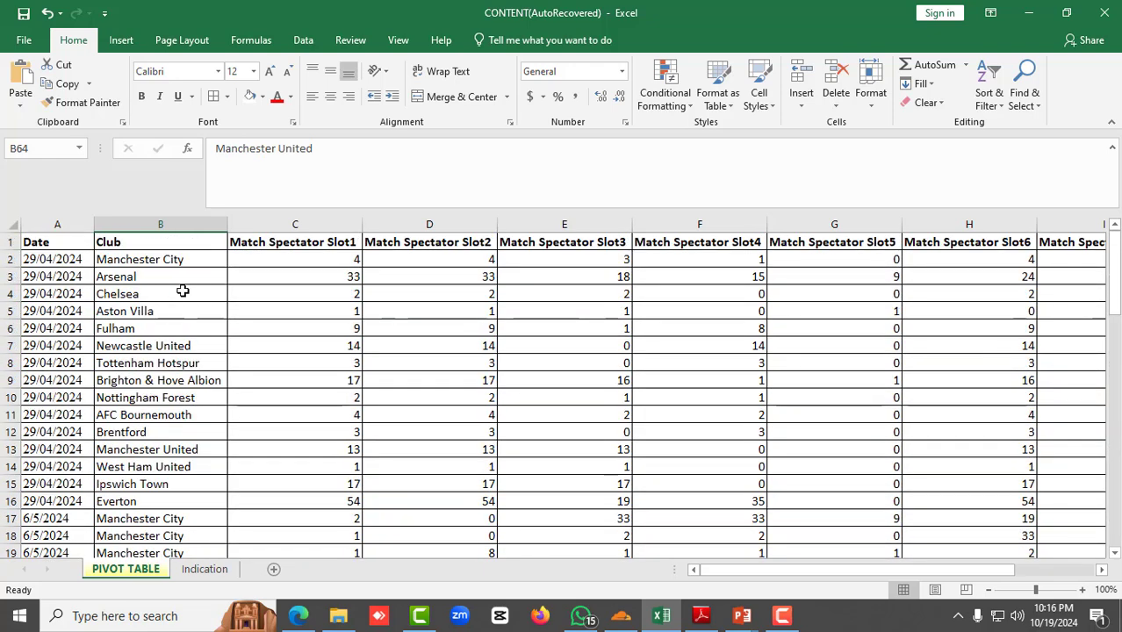
- Examine the club list for 29/04/2024 and the first Manchester City record's date and spectator slot values
drag(182, 280, 176, 507)
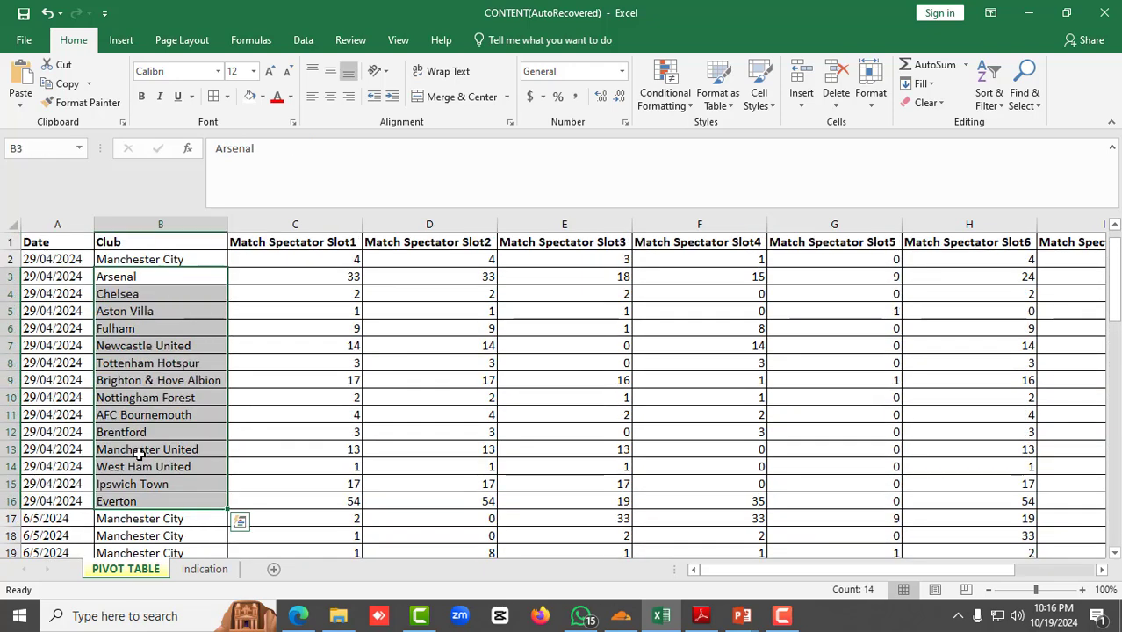
click(163, 256)
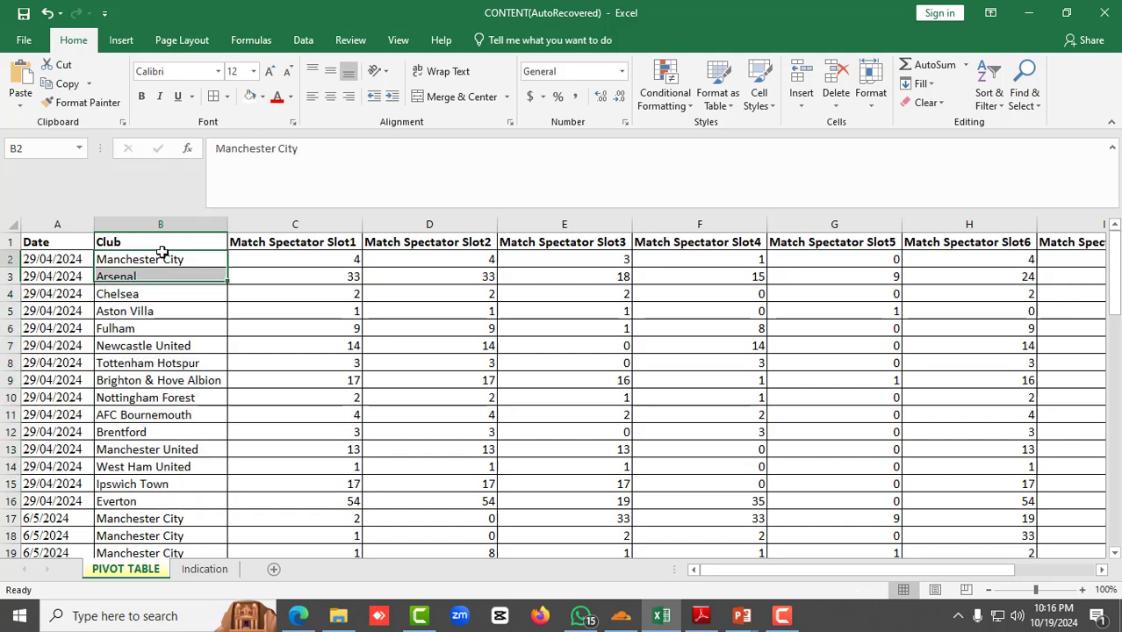
drag(172, 252, 310, 257)
click(309, 257)
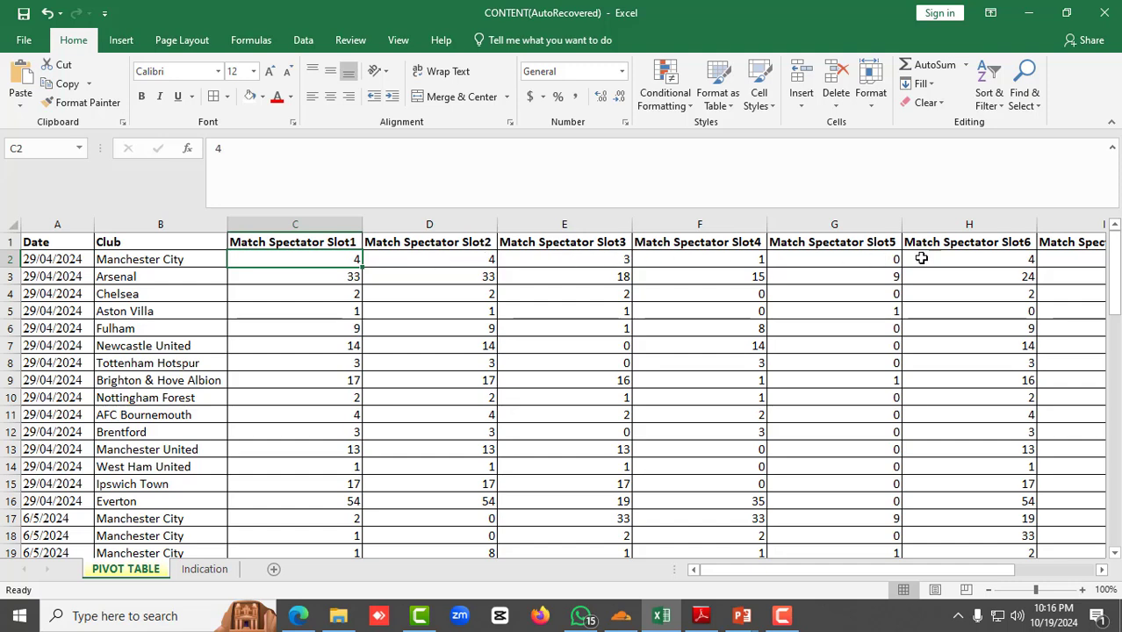
click(66, 261)
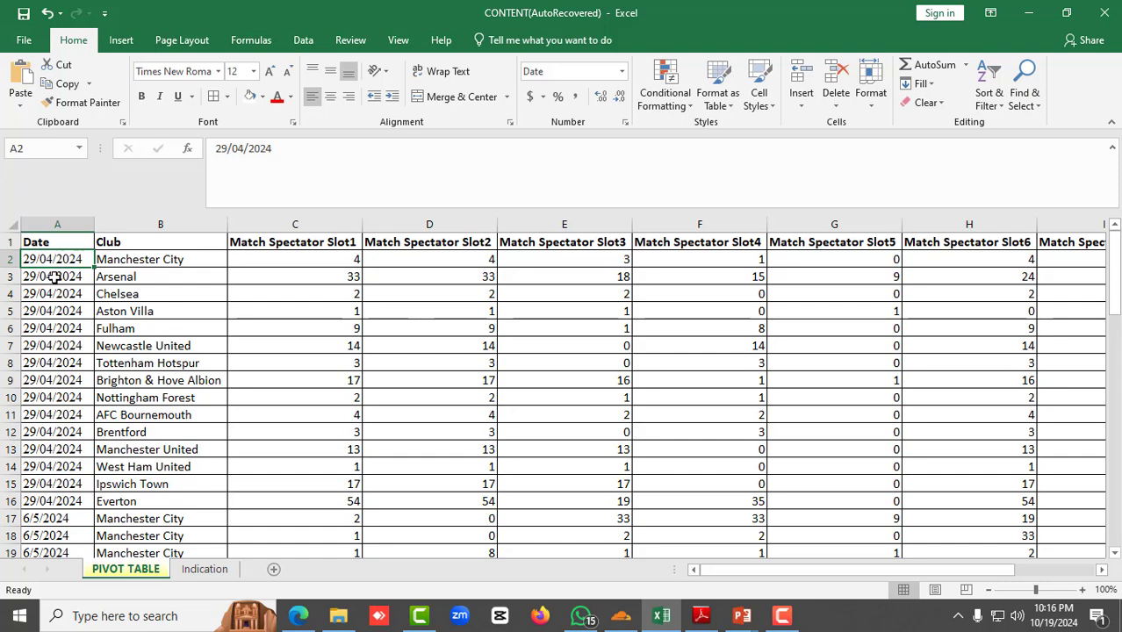
click(308, 263)
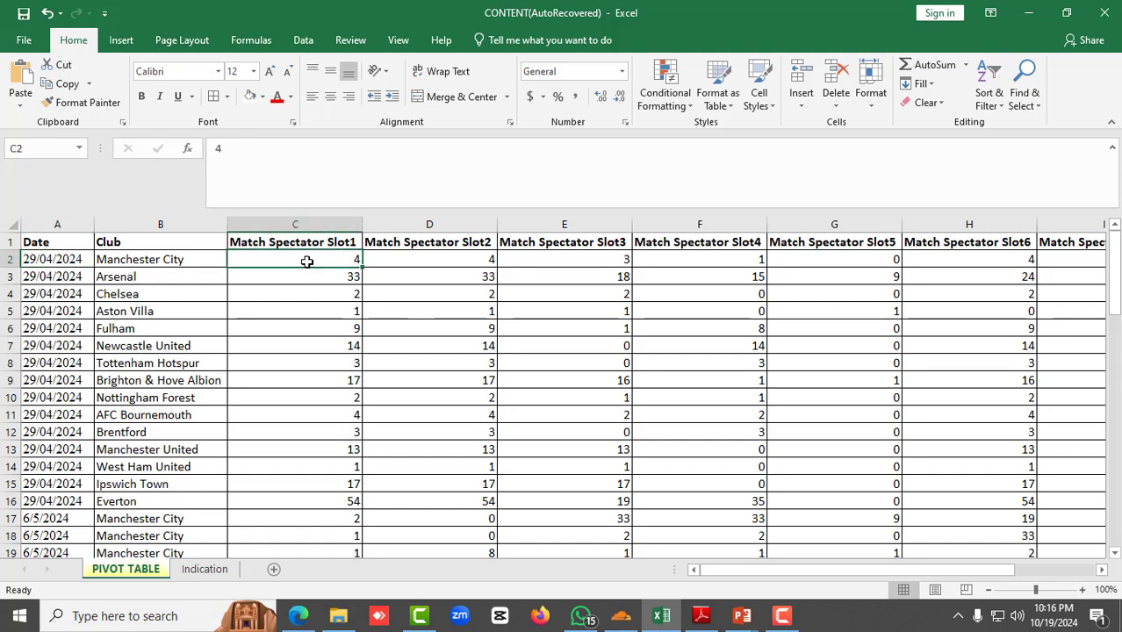
click(134, 262)
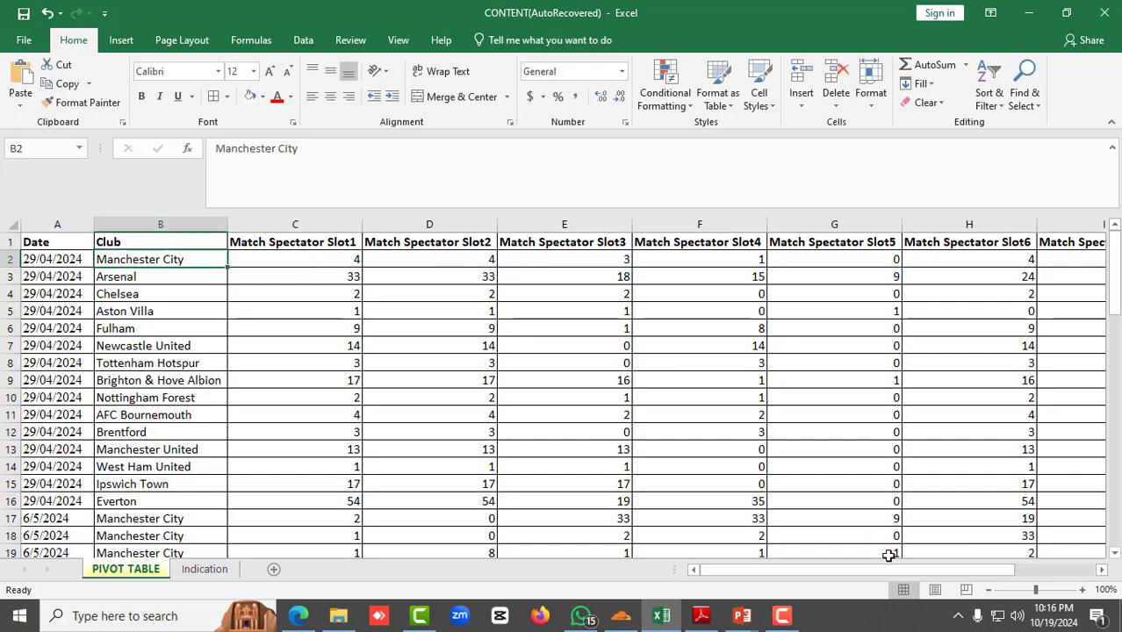
drag(891, 570, 784, 569)
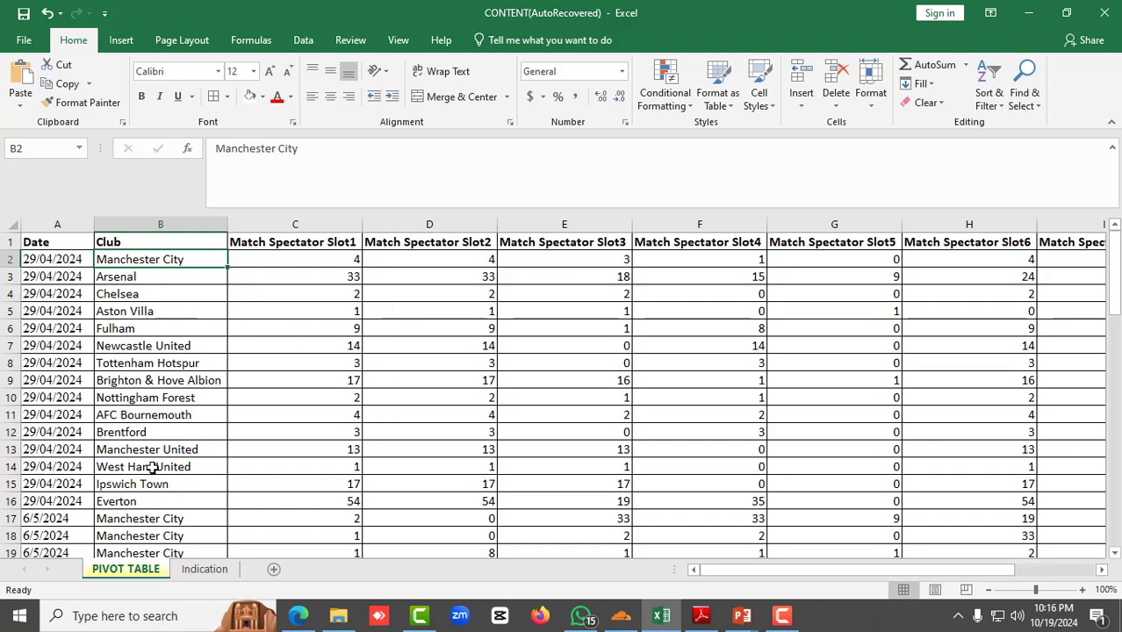
- Create a pivot table from the range 'PIVOT TABLE'!$A$1:$J$66 on a new worksheet
click(127, 46)
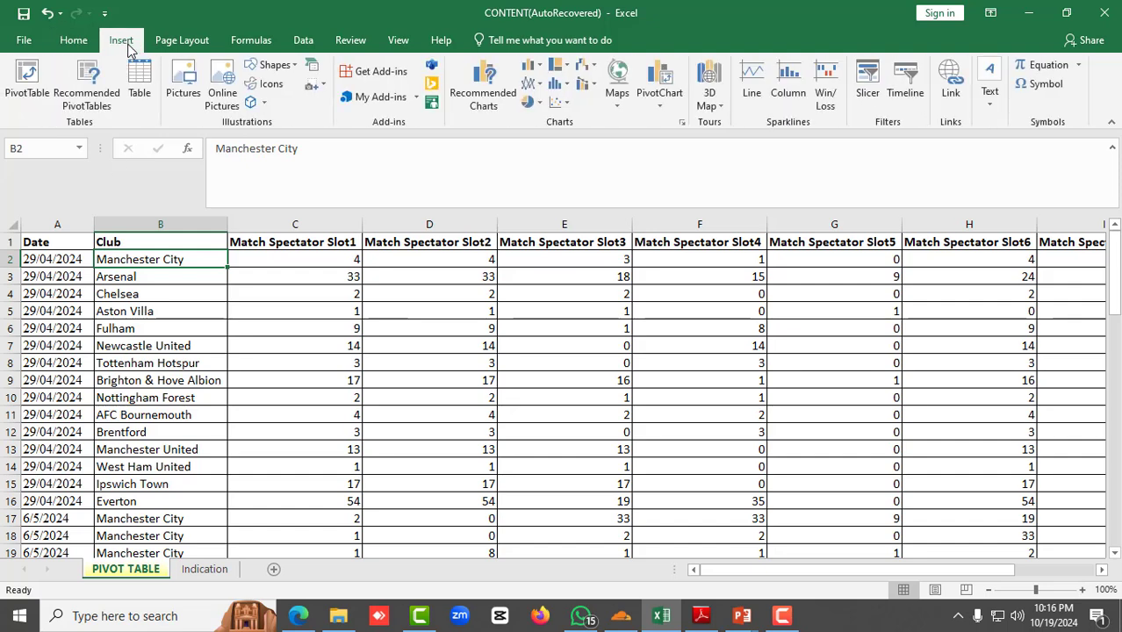
click(27, 70)
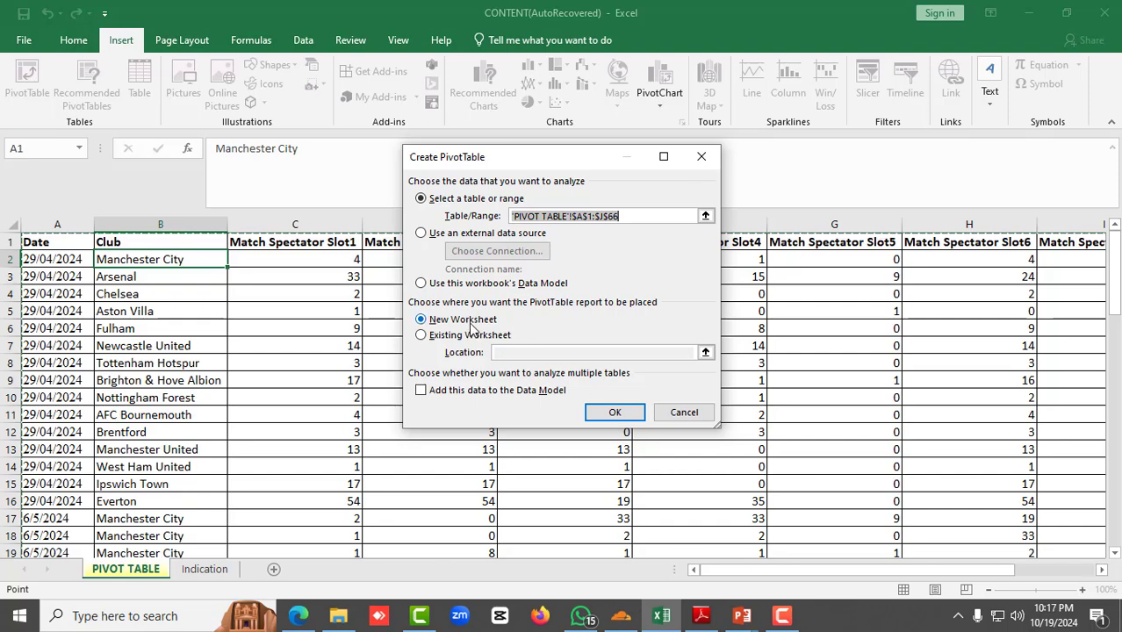
click(615, 414)
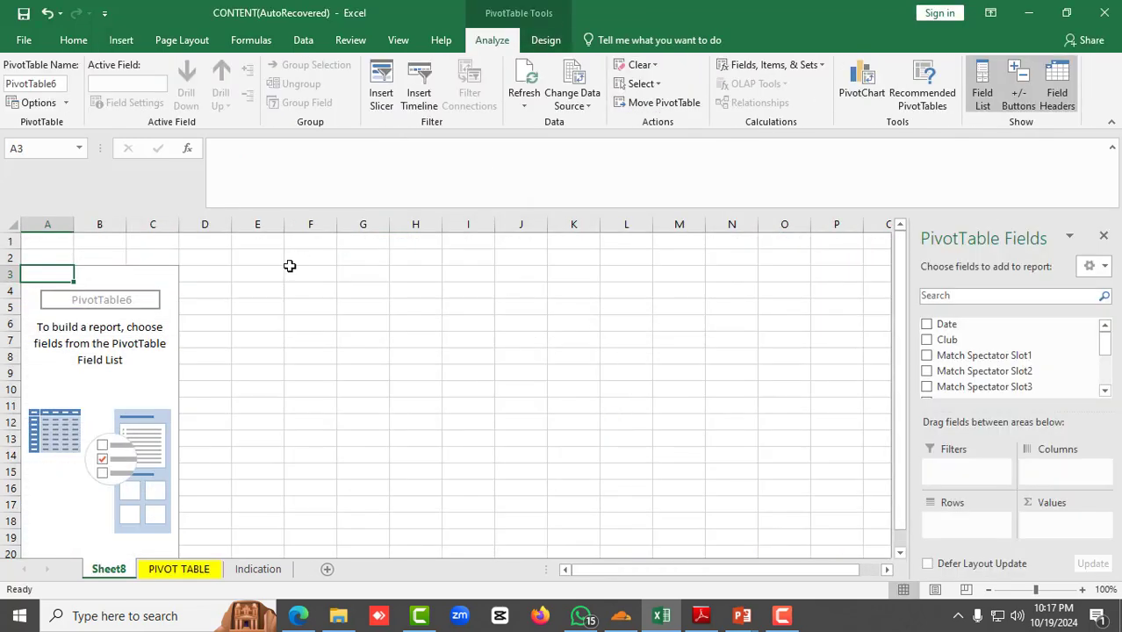
- Look through the available pivot table fields and add the Date field to the rows
mouse_move(1108, 348)
mouse_down()
mouse_move(1110, 376)
mouse_move(1102, 329)
mouse_up()
scroll(211, 341, down, 3)
scroll(171, 346, up, 3)
scroll(181, 360, down, 2)
scroll(183, 391, up, 2)
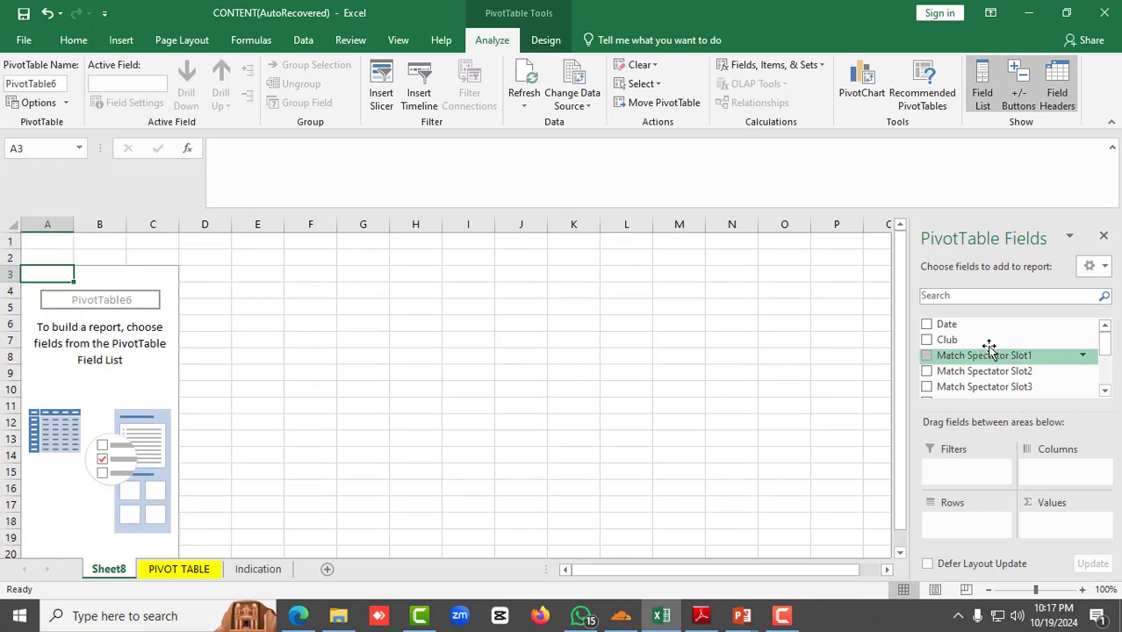
scroll(169, 397, down, 2)
scroll(168, 394, up, 2)
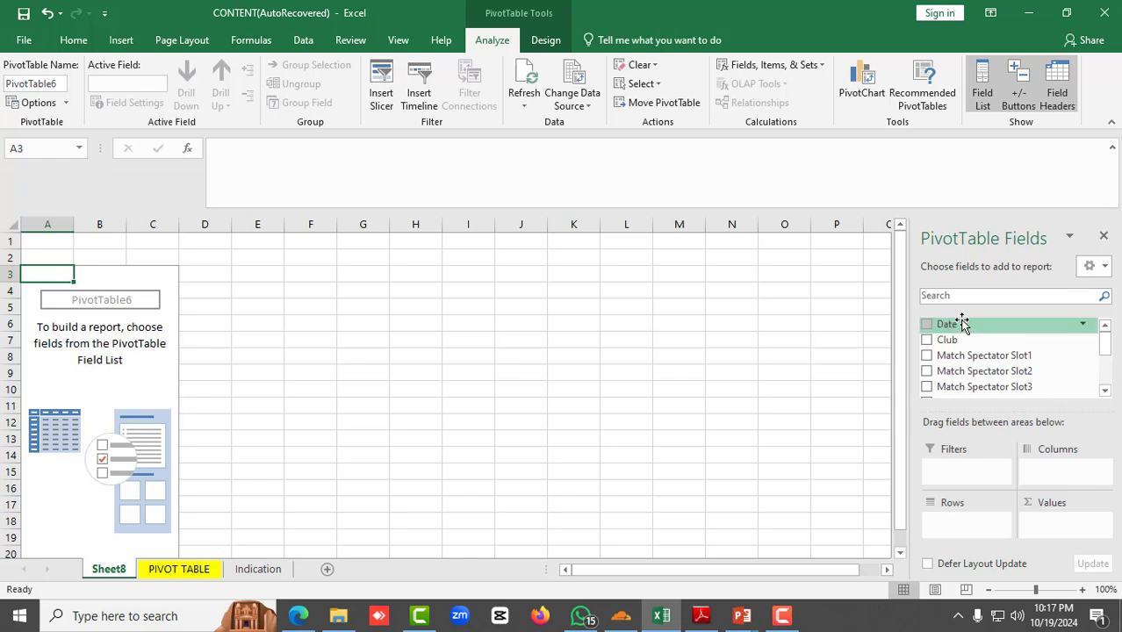
drag(967, 327, 965, 521)
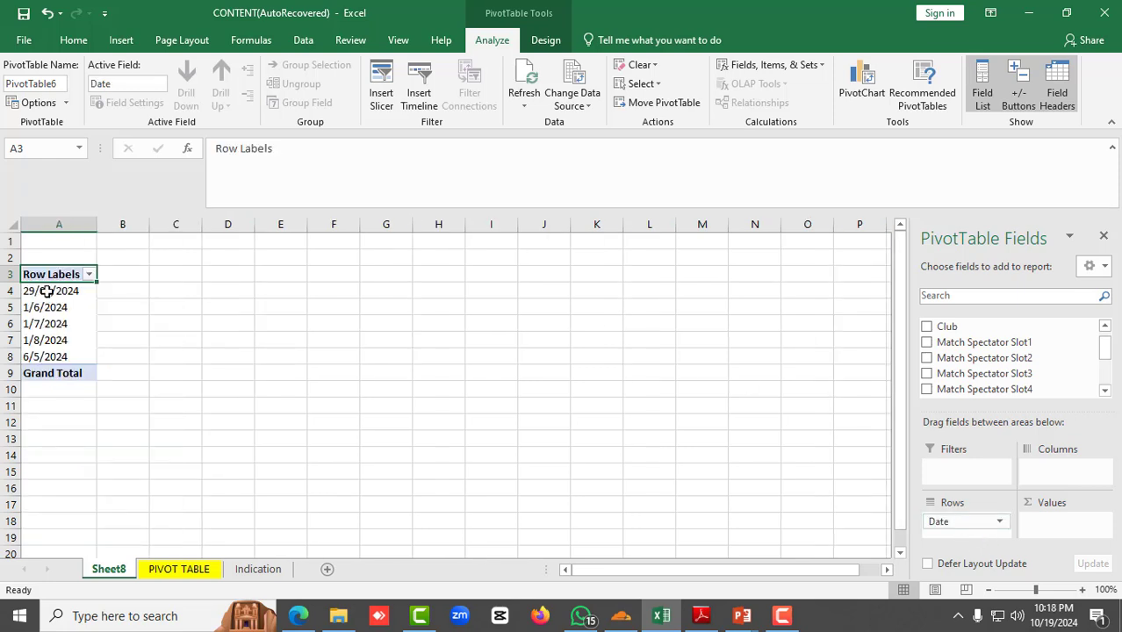
- Check the listed dates and add the Club field to the pivot table's rows beneath Date
drag(46, 291, 44, 358)
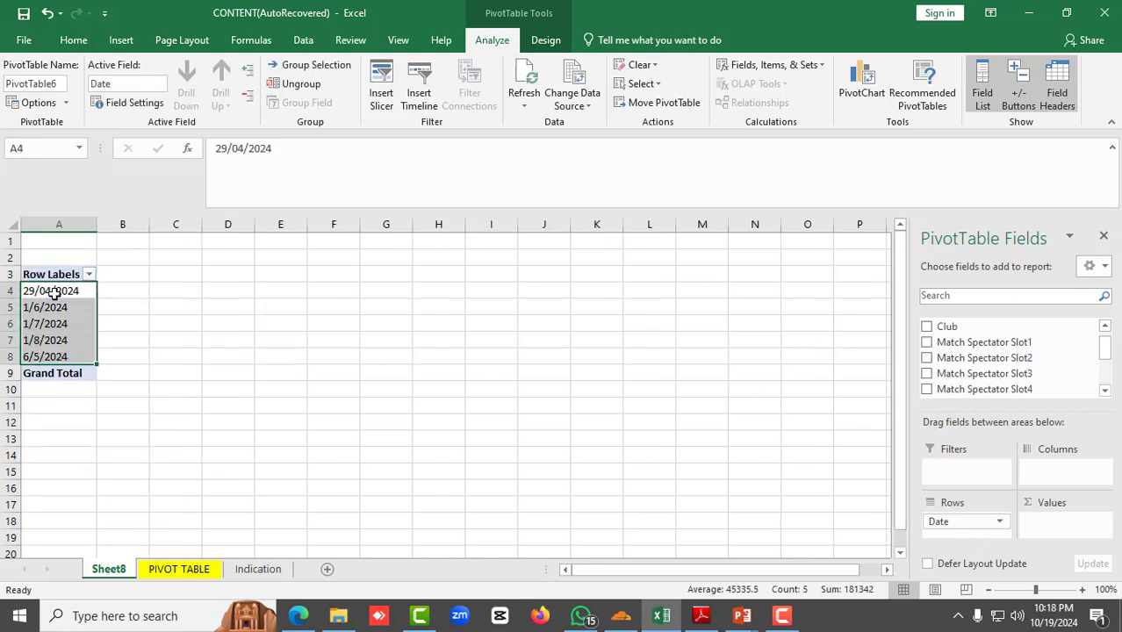
drag(54, 291, 48, 352)
scroll(1036, 344, up, 1)
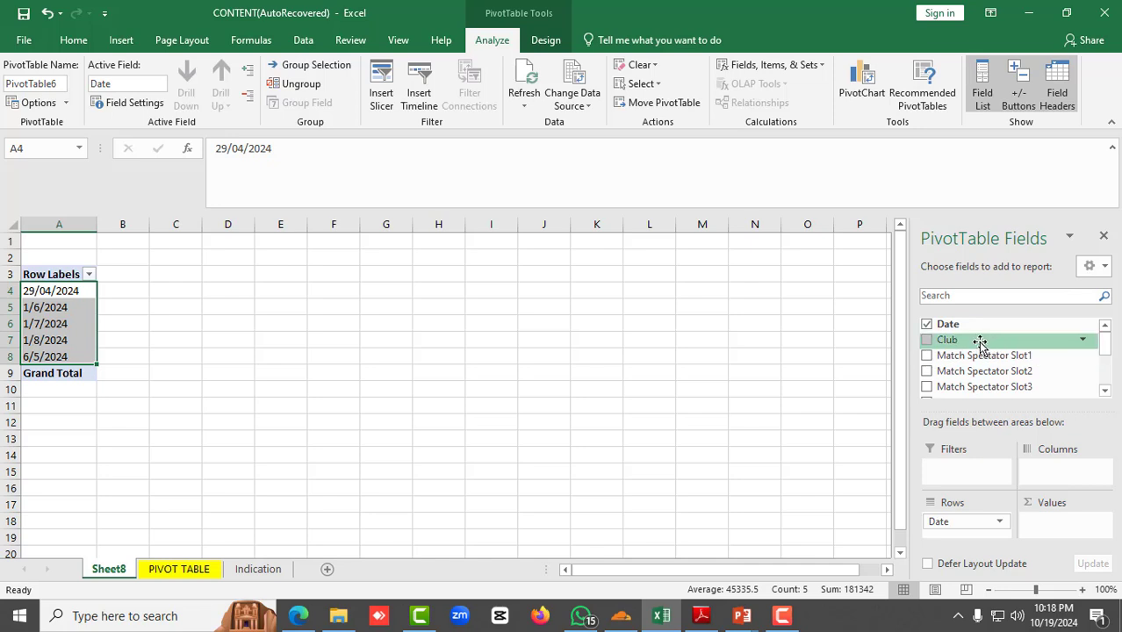
drag(961, 340, 943, 540)
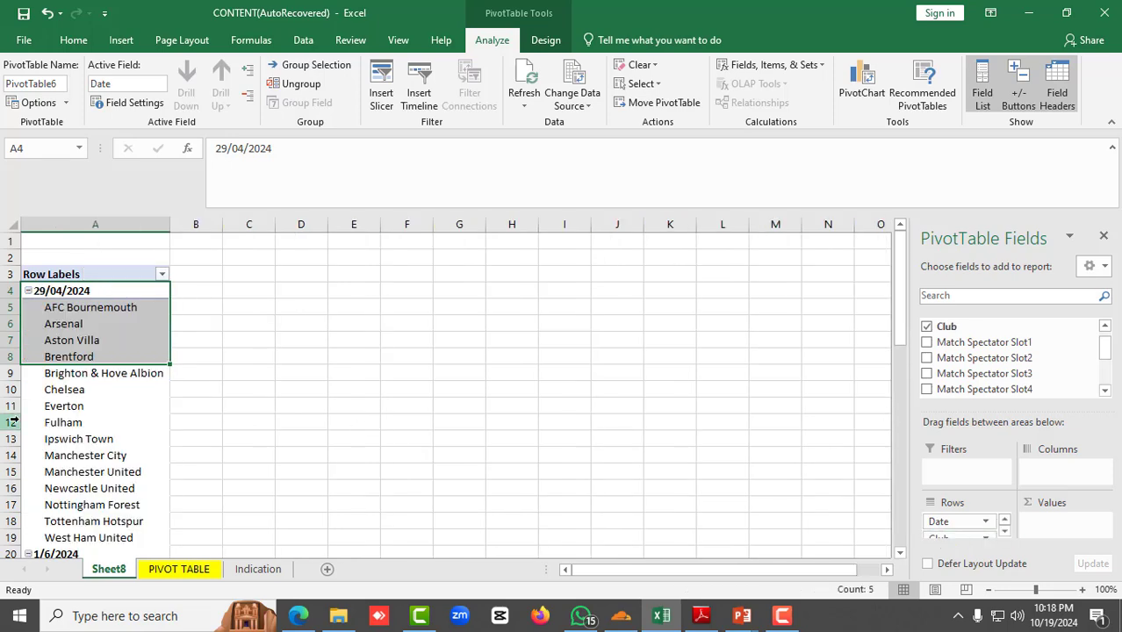
- Examine how the club names are grouped under each date in the pivot table's row labels
scroll(11, 422, down, 6)
scroll(88, 333, up, 6)
scroll(91, 439, down, 11)
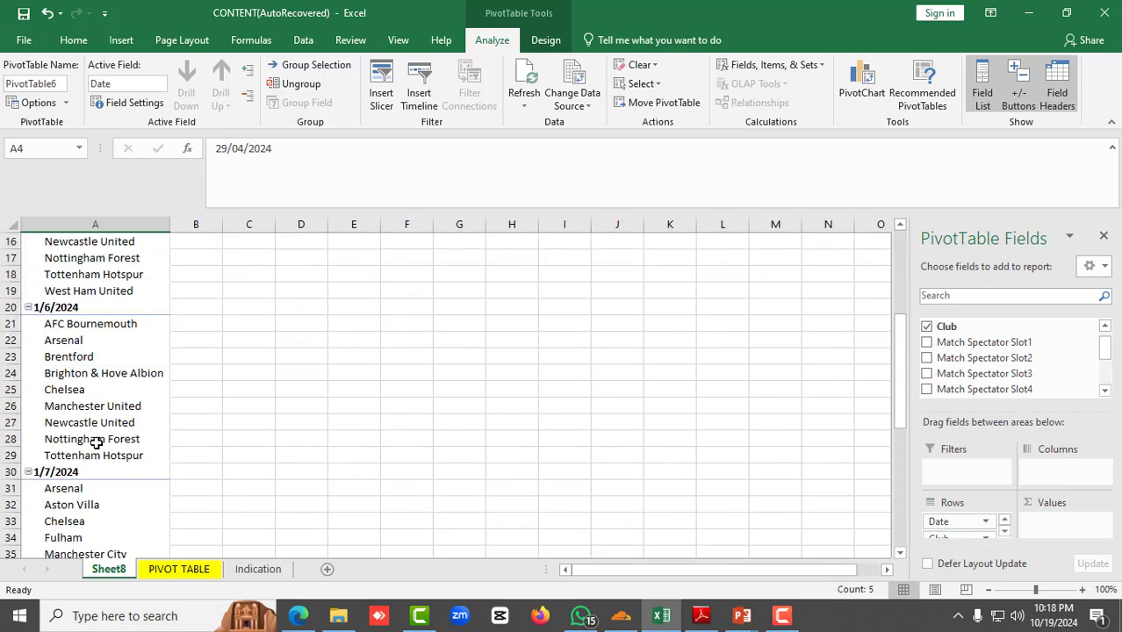
scroll(92, 438, up, 9)
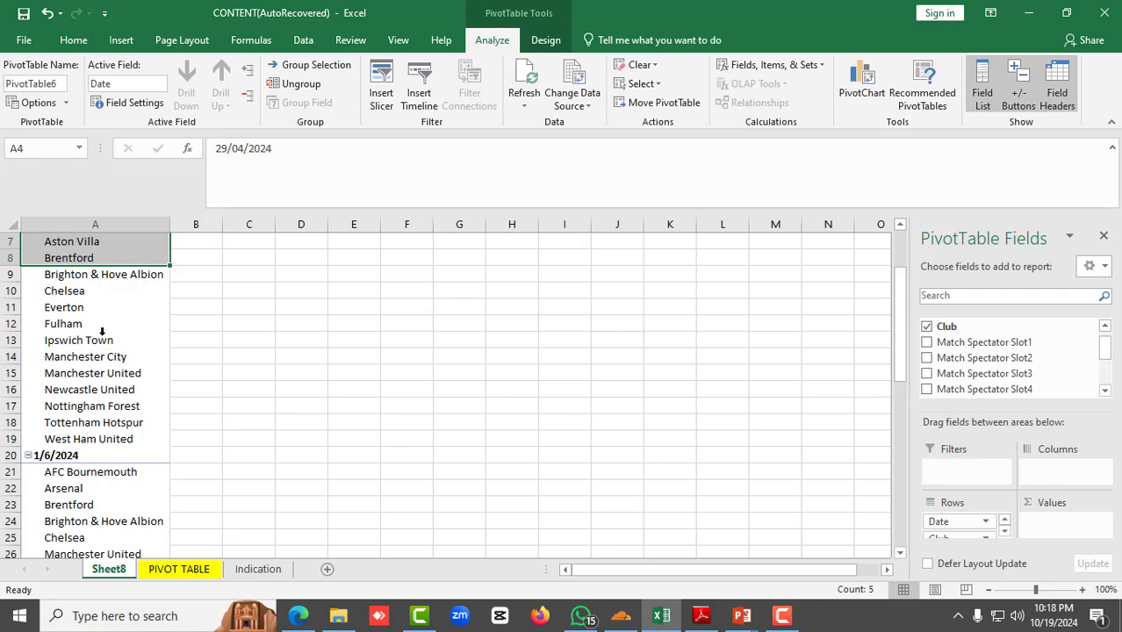
scroll(98, 327, up, 2)
click(96, 319)
scroll(103, 444, down, 6)
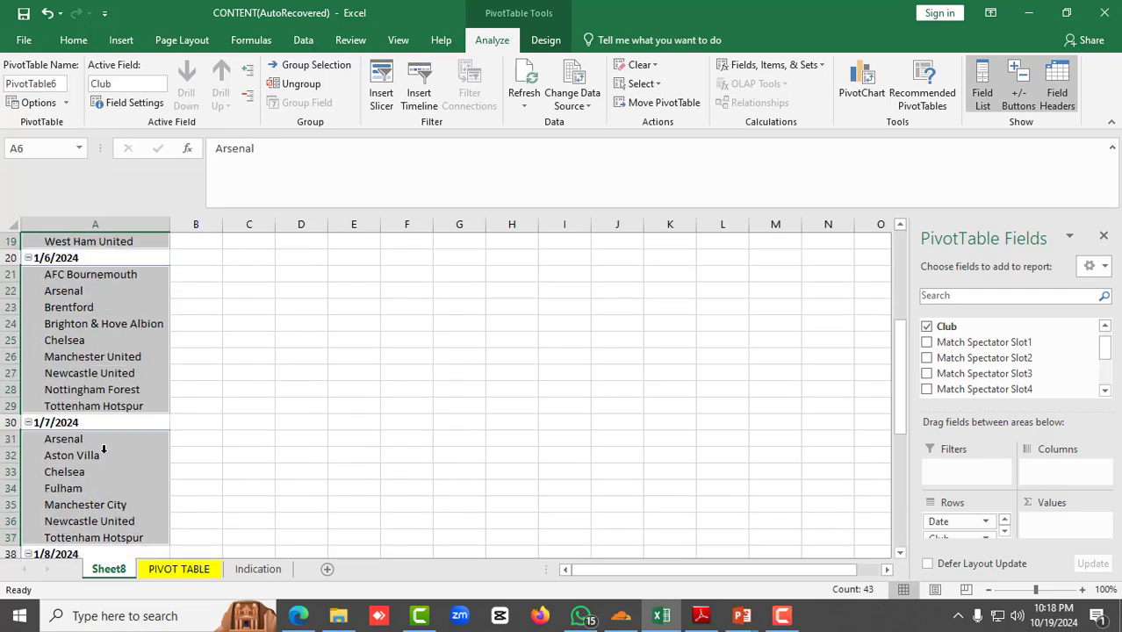
scroll(103, 450, down, 7)
scroll(92, 351, up, 11)
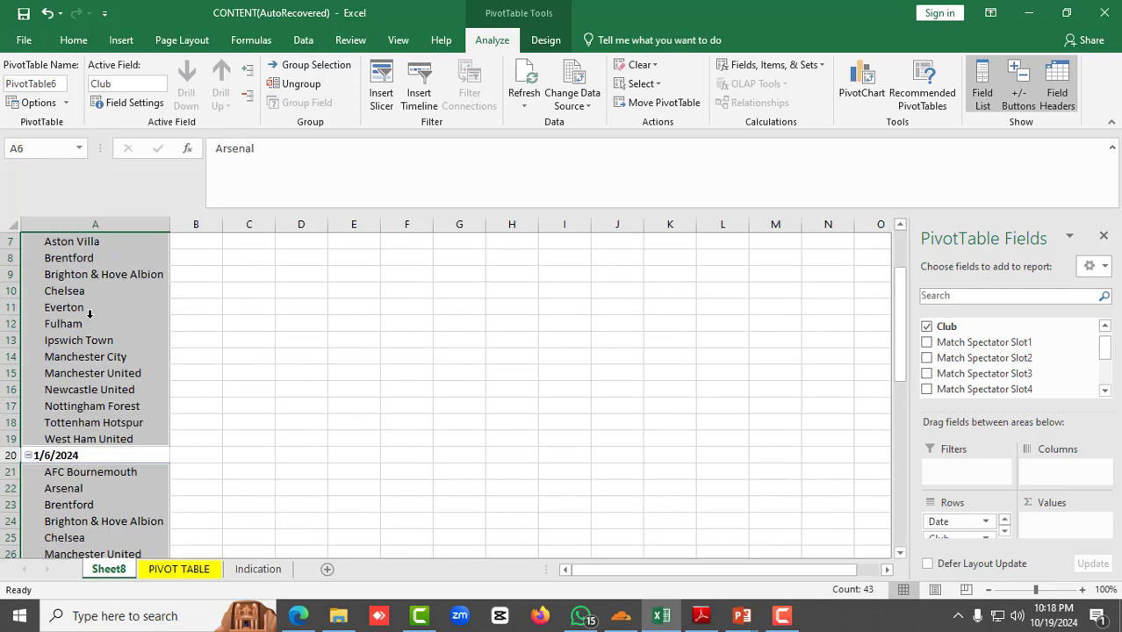
scroll(89, 313, up, 2)
drag(93, 307, 99, 505)
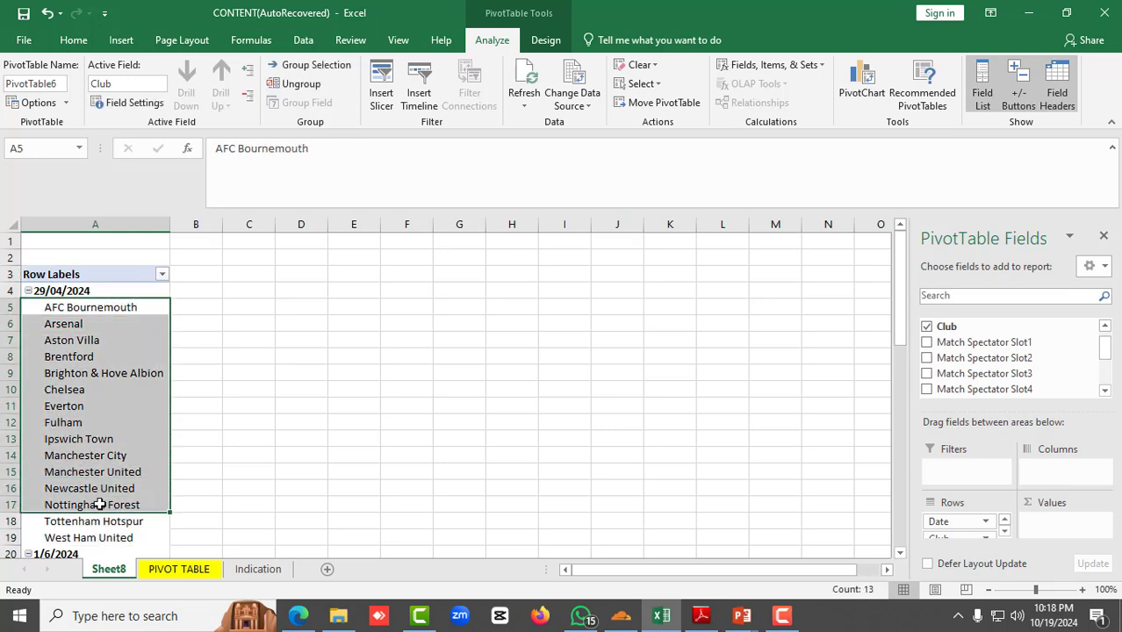
scroll(88, 422, down, 8)
scroll(88, 415, up, 3)
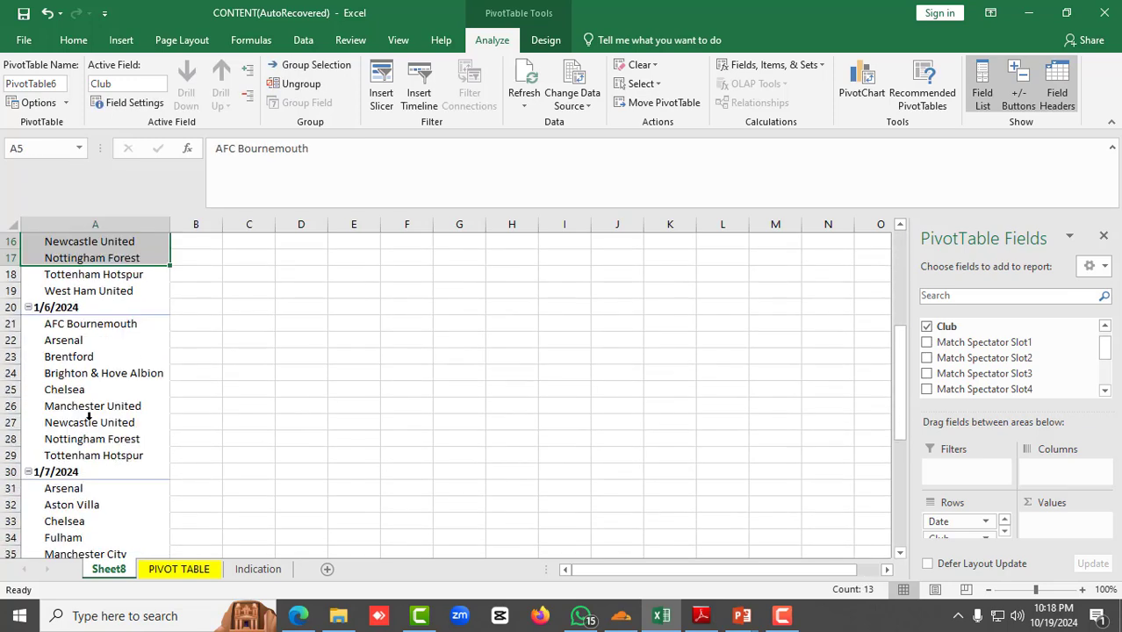
scroll(89, 413, up, 5)
click(134, 360)
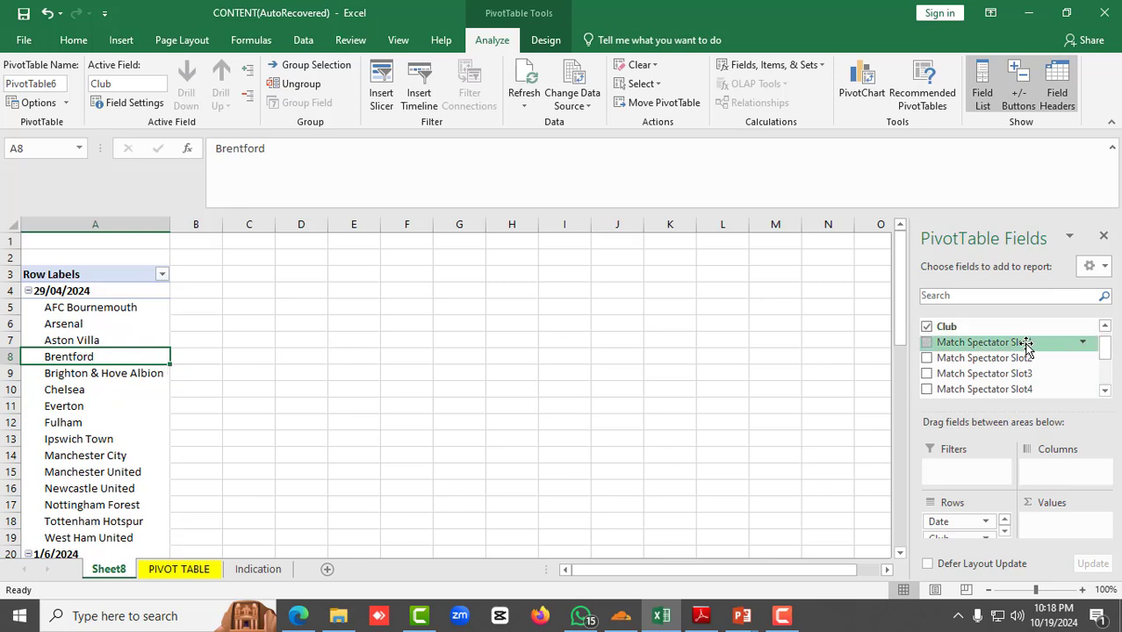
- Add the Match Spectator Slot1 field to the pivot table's values as a sum
drag(1028, 347, 1068, 533)
scroll(260, 395, down, 2)
scroll(260, 395, up, 2)
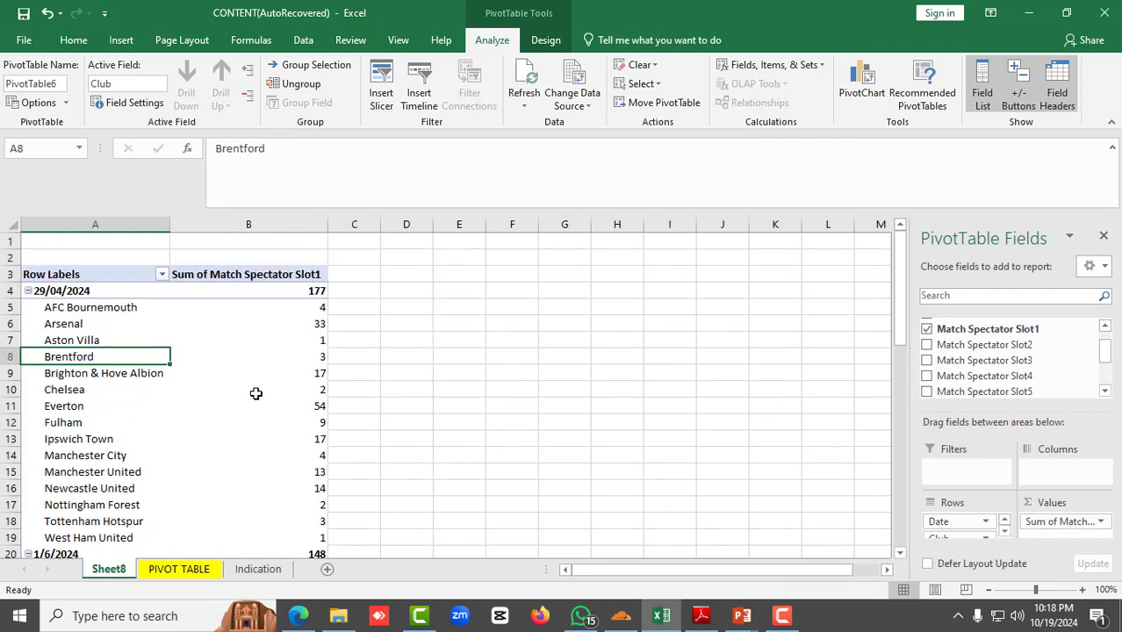
- Examine the 29/04/2024 group's clubs with their Match Spectator Slot1 values and the date's subtotal
click(53, 293)
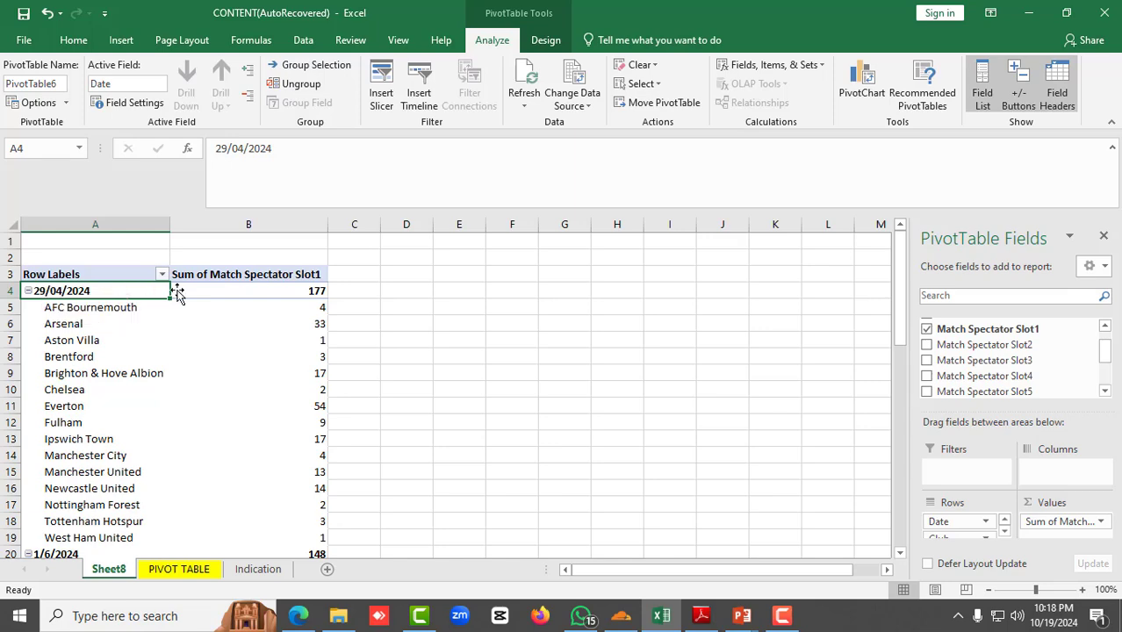
click(93, 309)
scroll(123, 312, down, 2)
scroll(103, 312, up, 2)
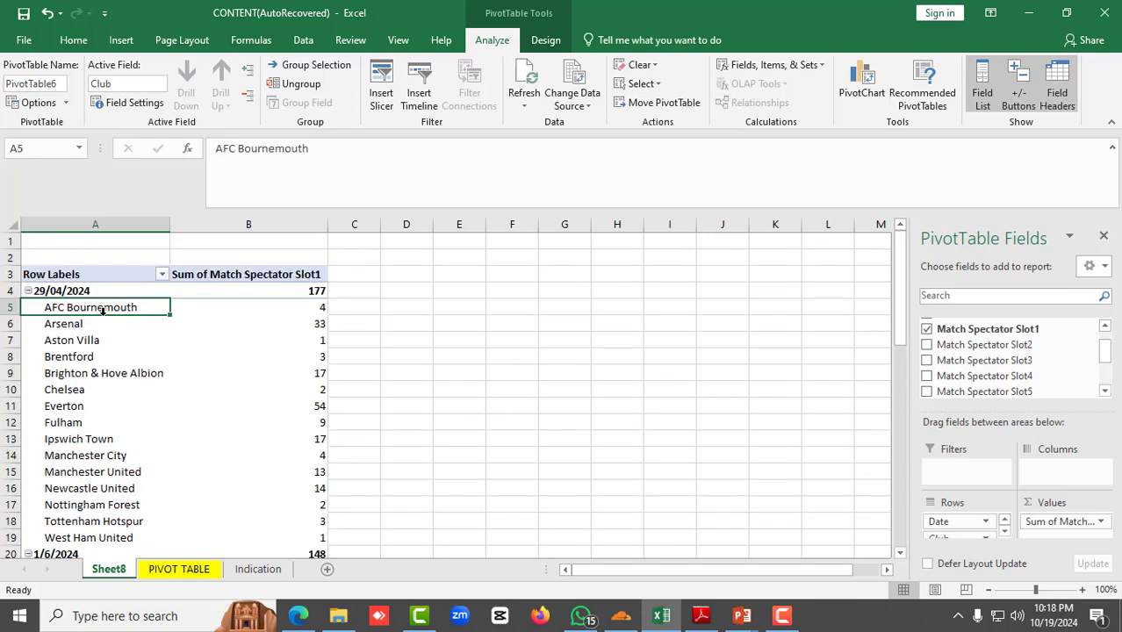
click(79, 327)
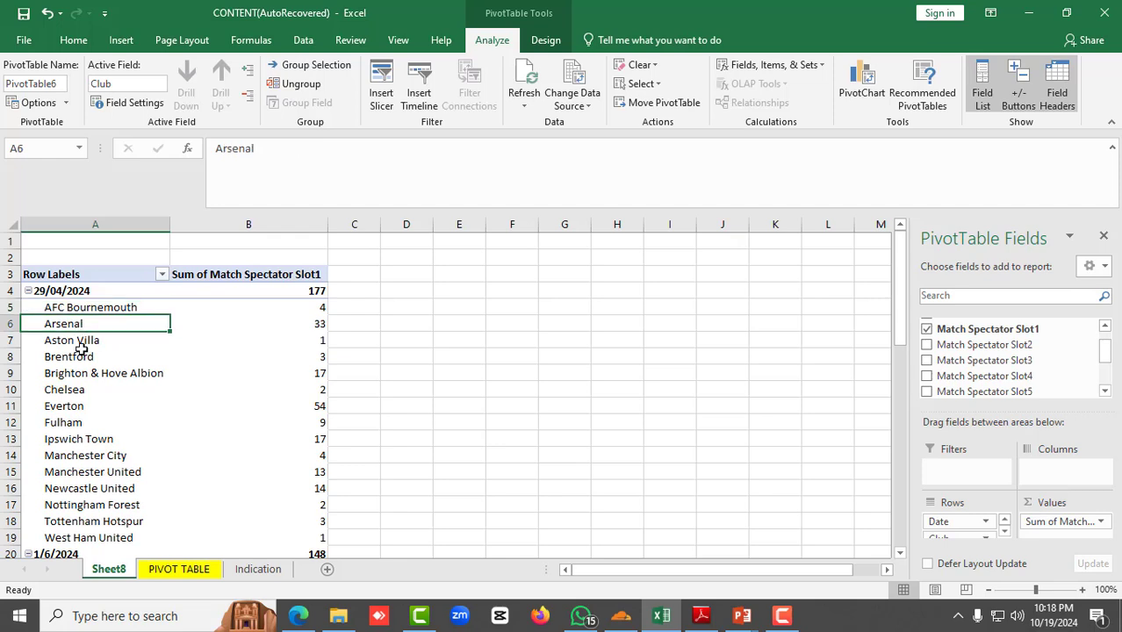
click(81, 346)
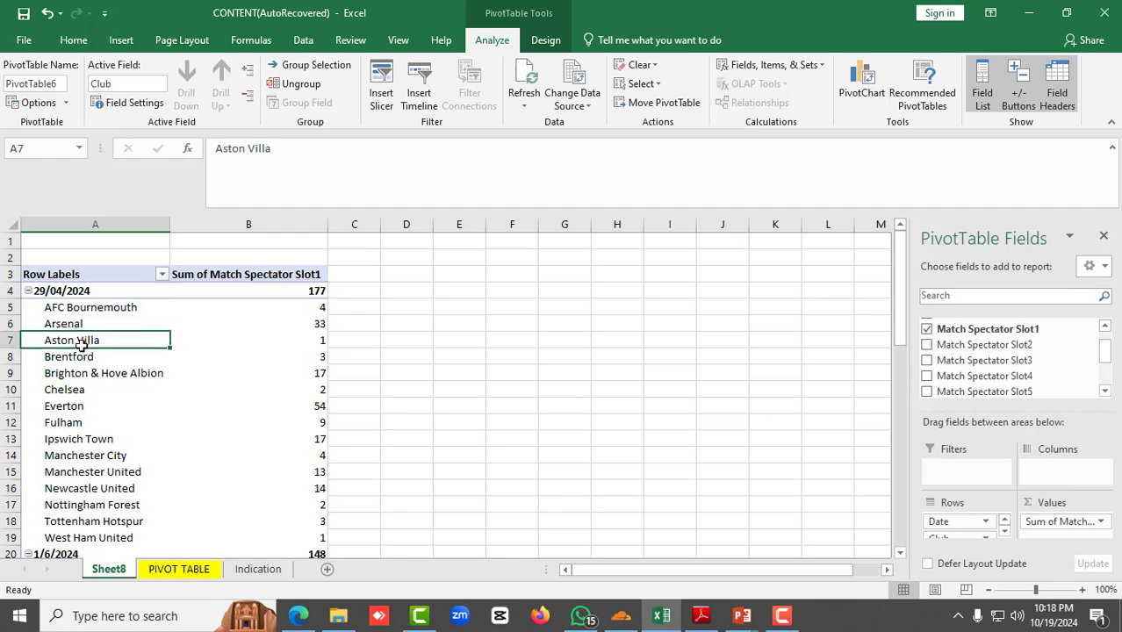
click(216, 277)
click(310, 297)
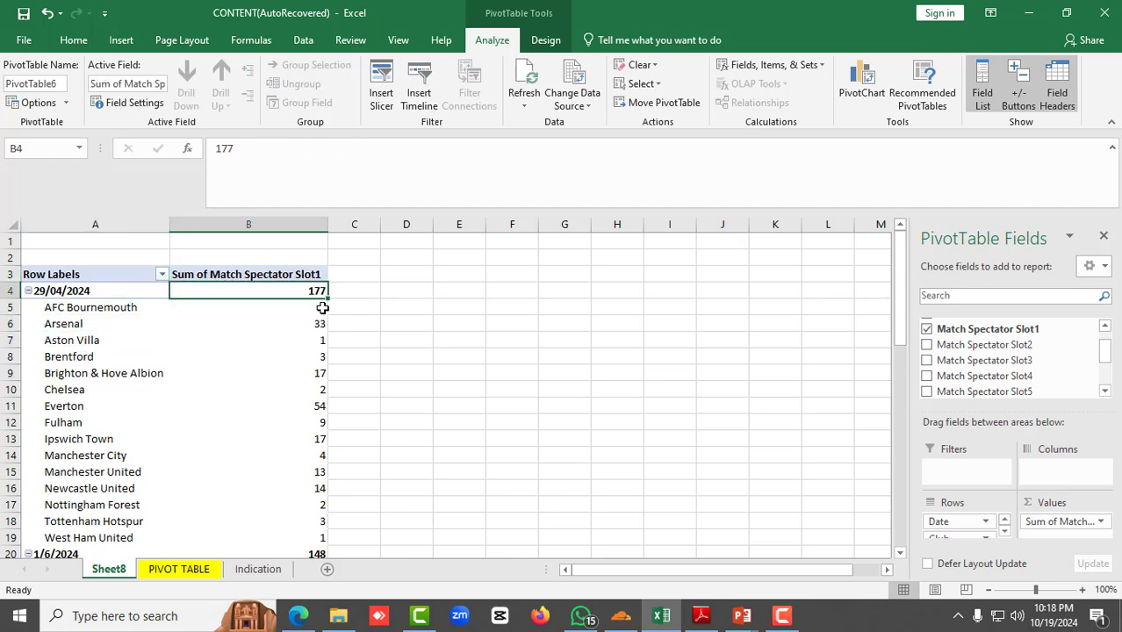
scroll(314, 340, down, 5)
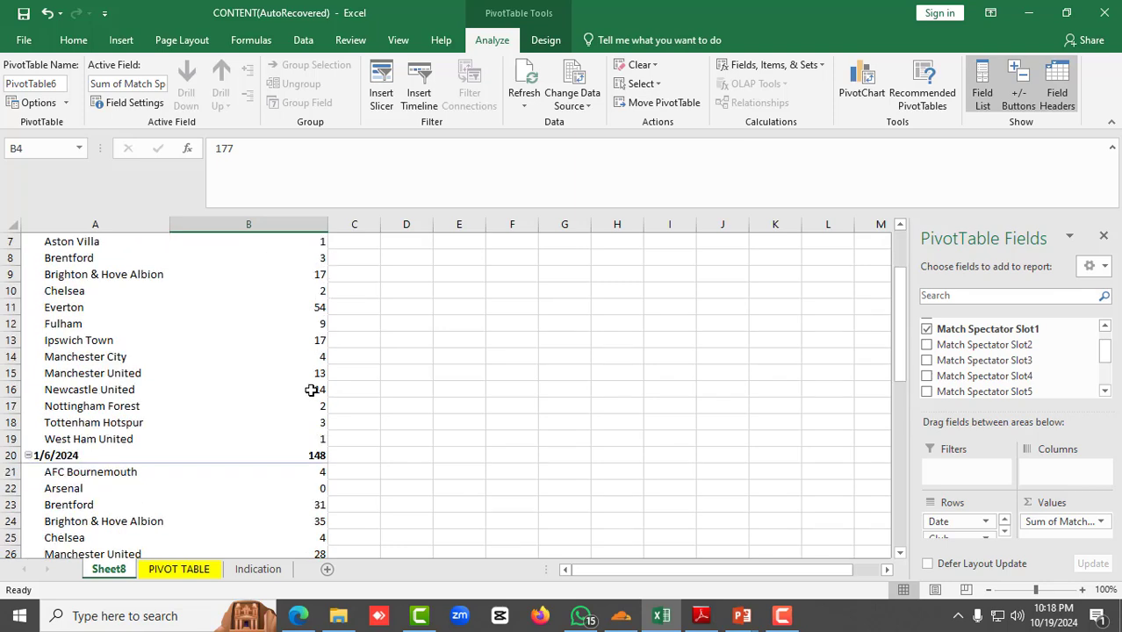
scroll(312, 394, up, 5)
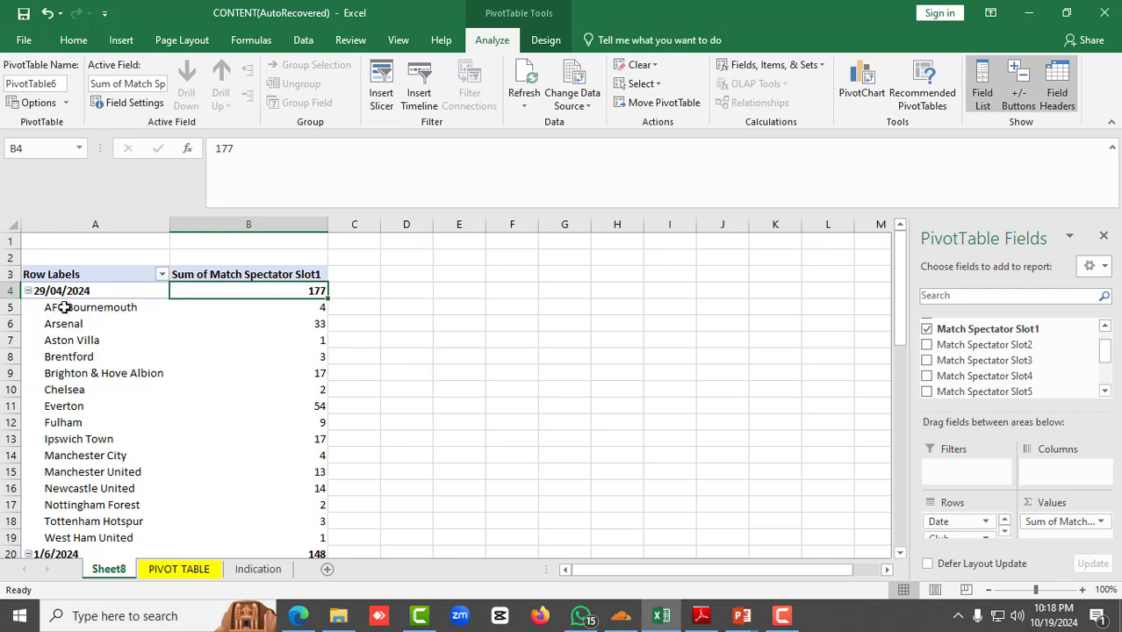
click(101, 364)
click(304, 292)
drag(106, 309, 107, 537)
drag(311, 315, 288, 511)
scroll(126, 442, down, 3)
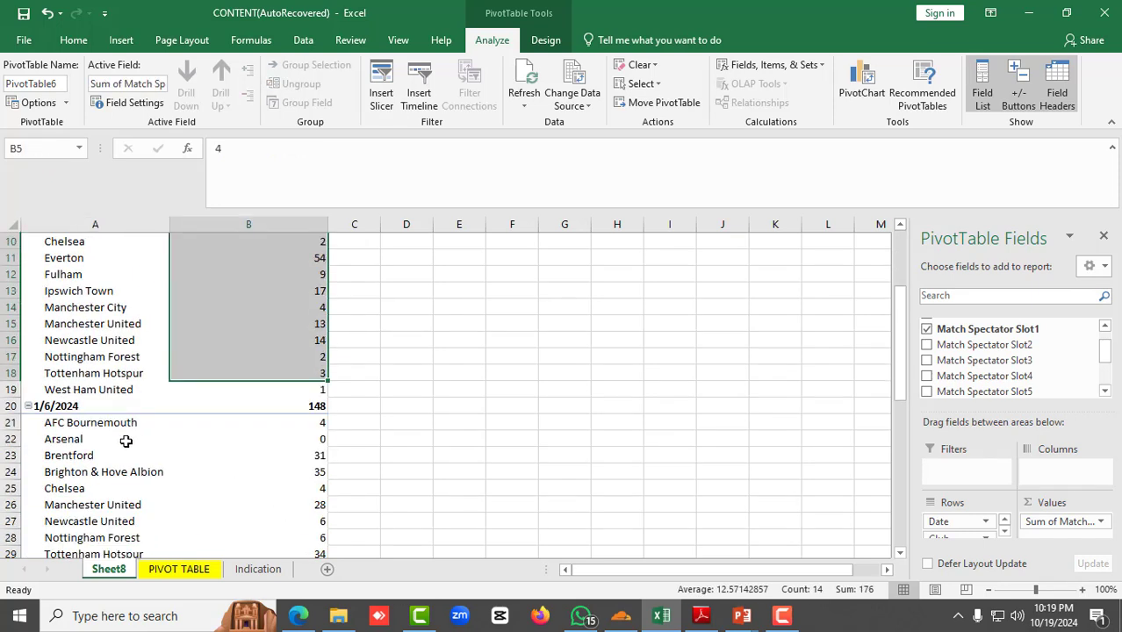
- Examine the club groups for 1/6/2024, 1/7/2024, 1/8/2024 and 6/5/2024 in the pivot table
click(55, 424)
scroll(63, 385, down, 3)
drag(70, 257, 281, 405)
scroll(92, 356, down, 2)
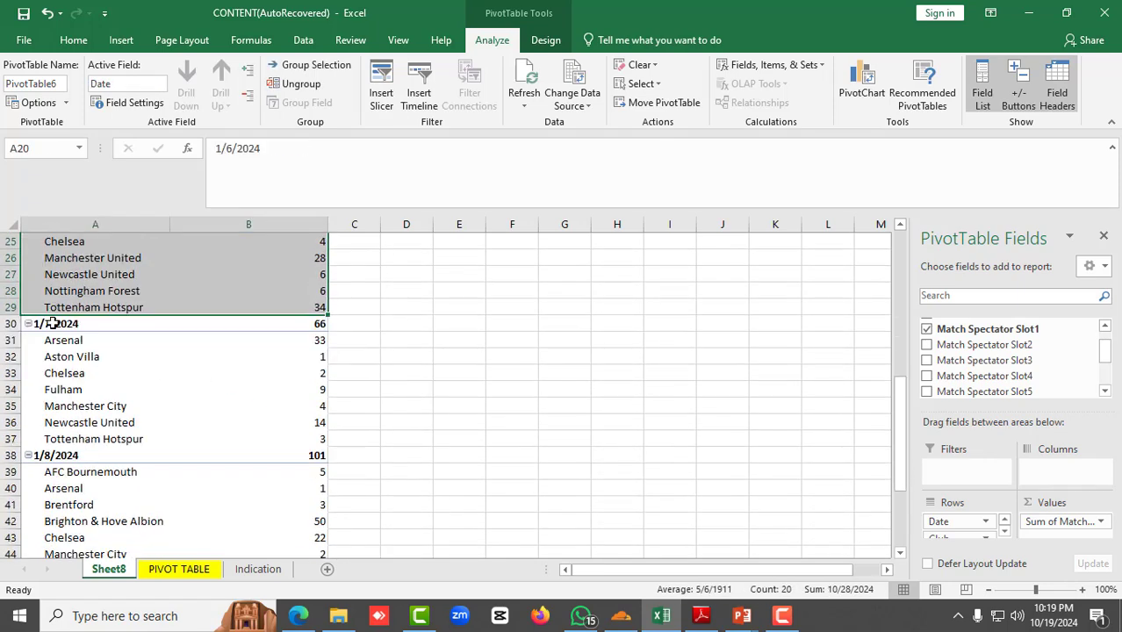
drag(53, 324, 72, 438)
scroll(83, 360, down, 2)
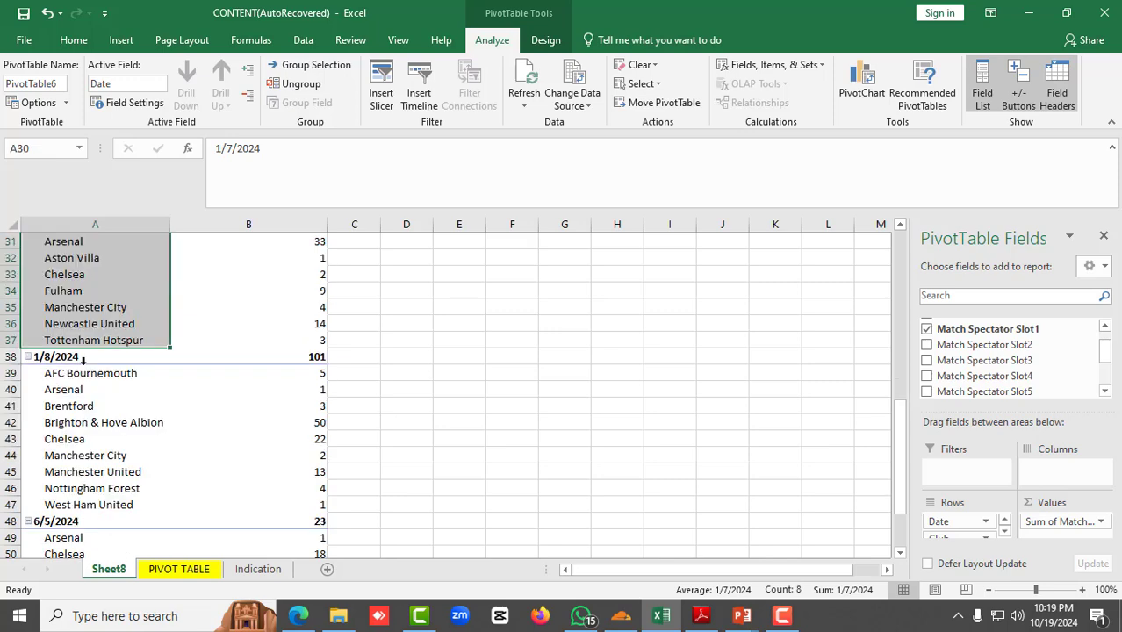
drag(83, 357, 88, 490)
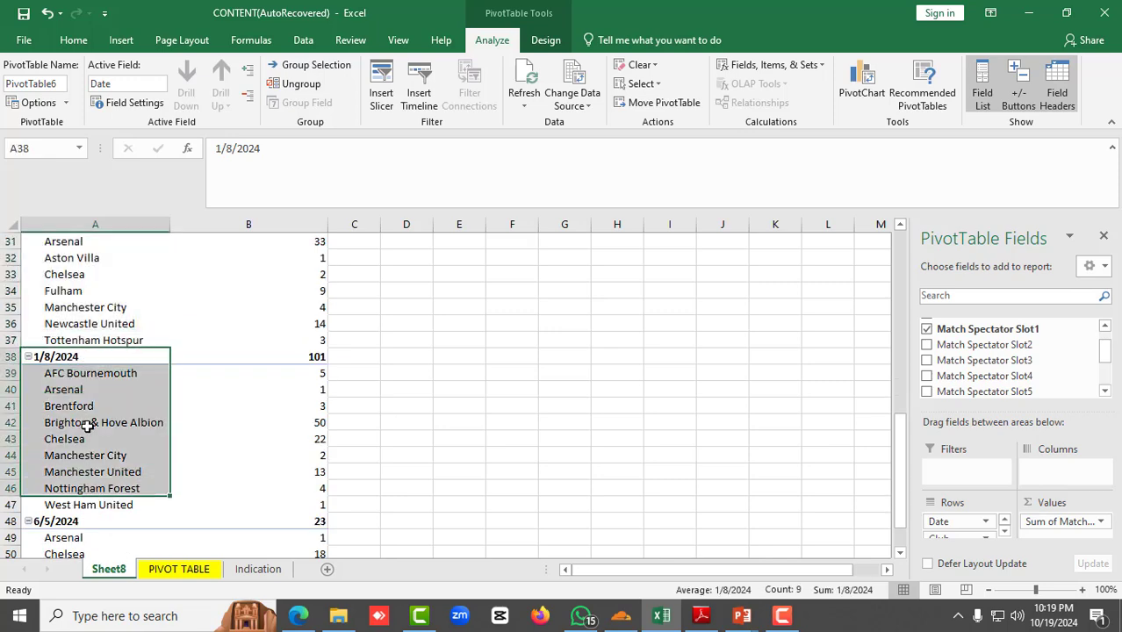
scroll(88, 457, down, 3)
click(71, 376)
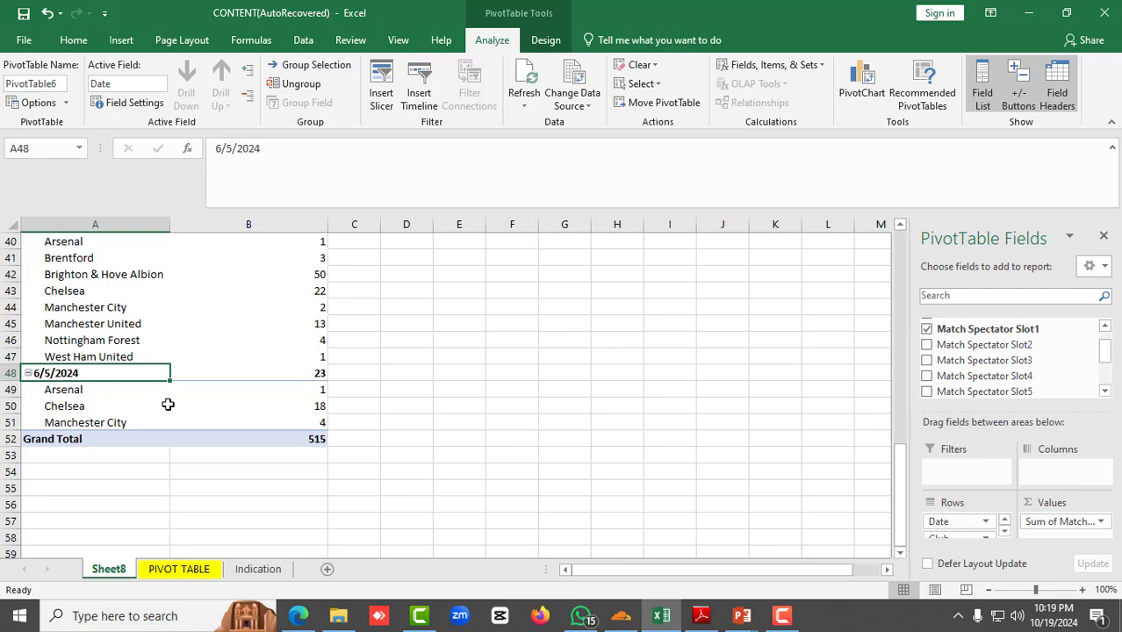
- Compare the Match Spectator Slot1 subtotals across the date groups, including the one for 1/6/2024
scroll(167, 402, up, 13)
scroll(299, 369, down, 5)
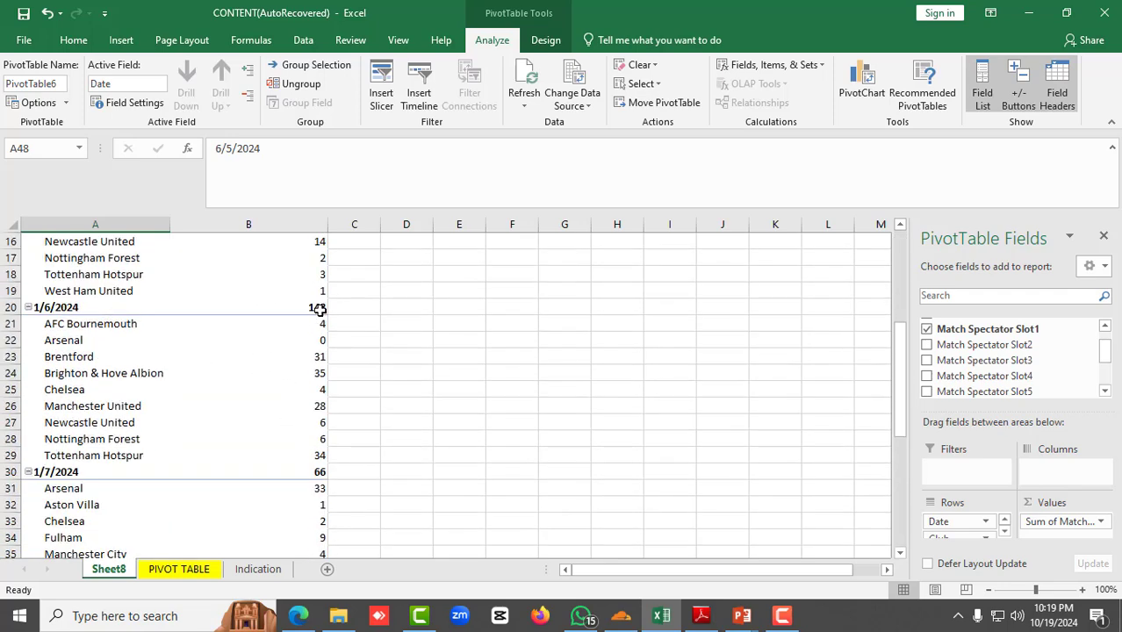
click(319, 309)
scroll(296, 403, down, 8)
scroll(302, 399, up, 10)
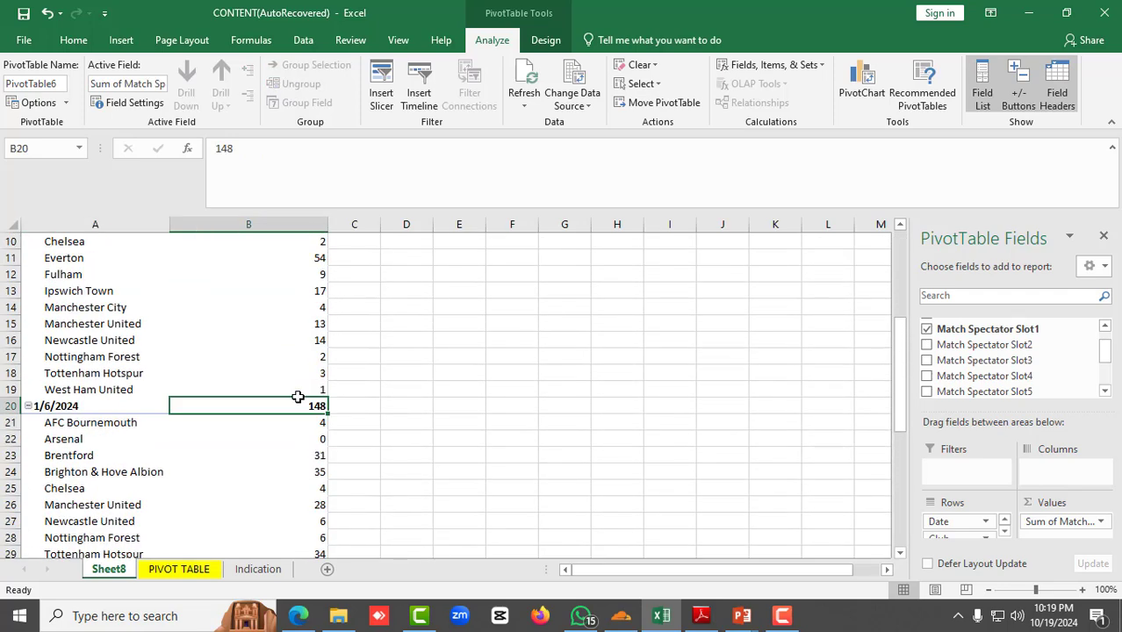
scroll(298, 397, up, 3)
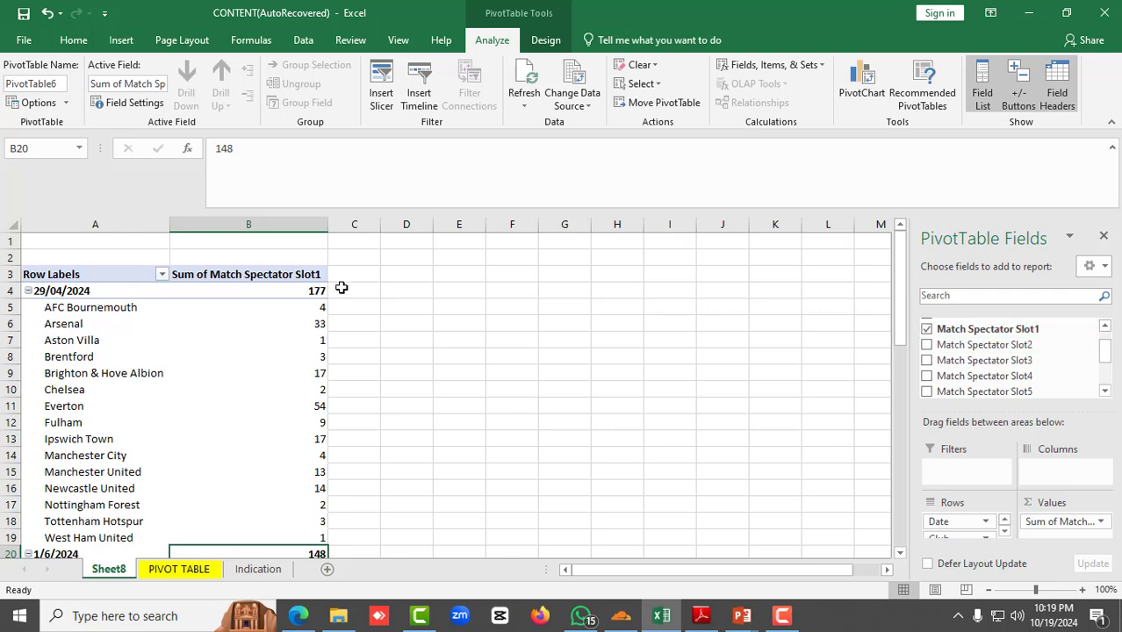
scroll(283, 346, down, 1)
scroll(286, 348, up, 1)
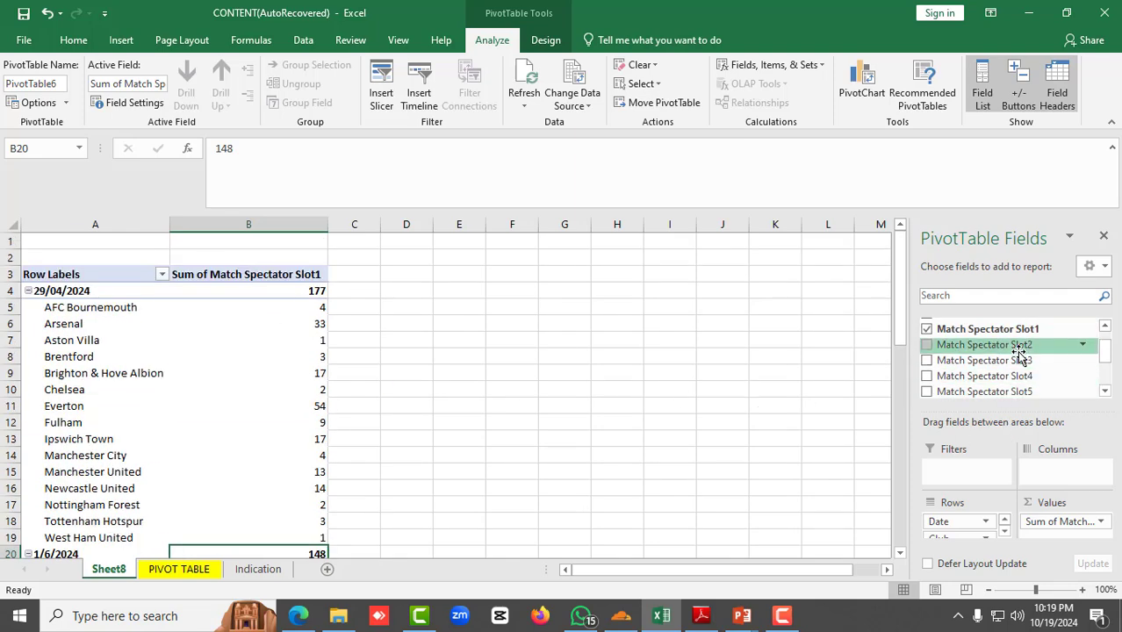
scroll(1010, 353, up, 1)
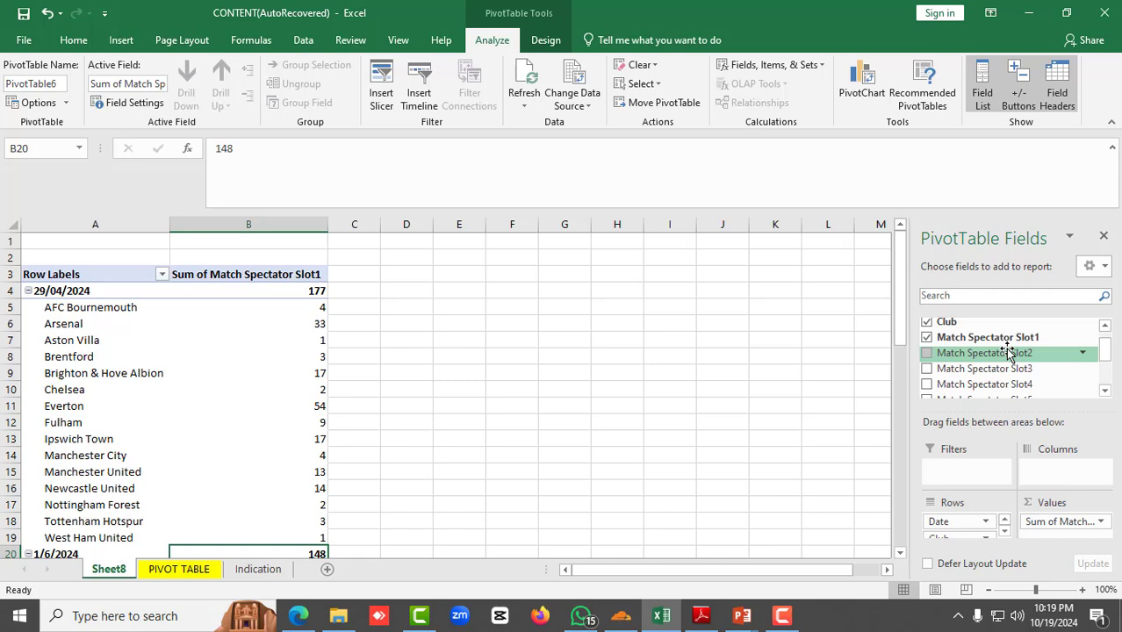
scroll(970, 534, down, 1)
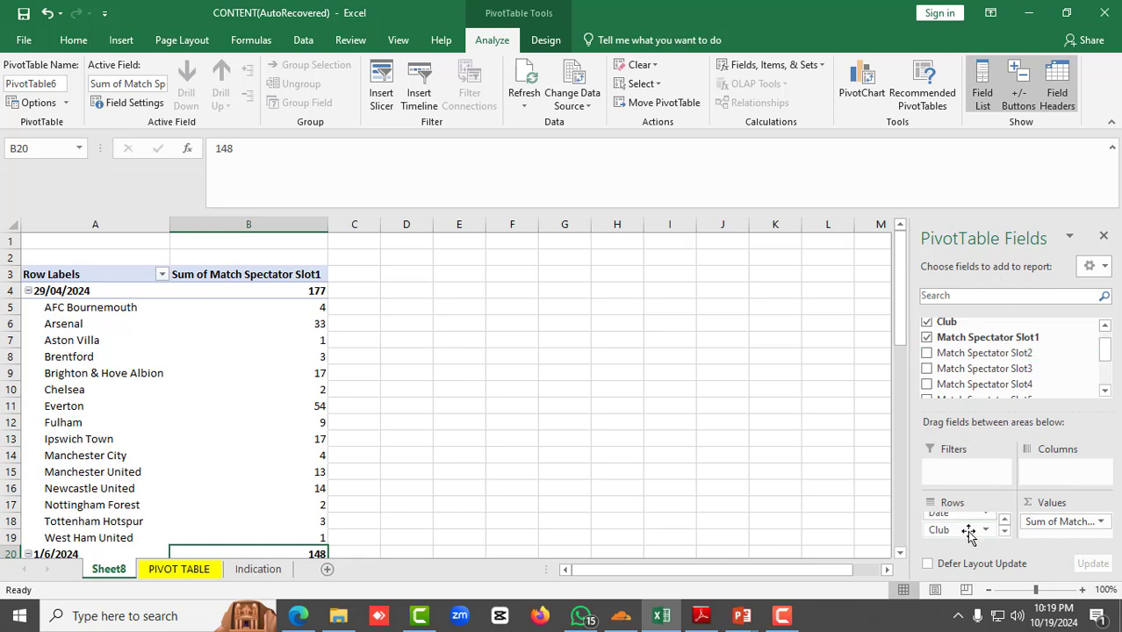
- Move the Club field from the pivot table's rows to its values as a count
drag(968, 535, 1040, 544)
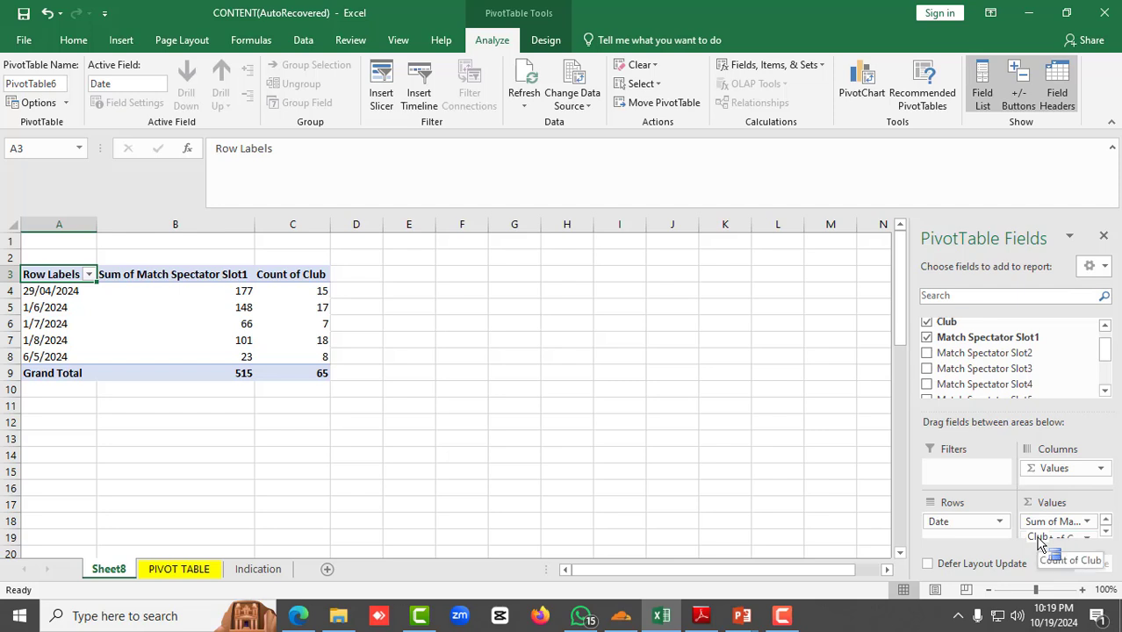
drag(1041, 545, 1044, 540)
scroll(211, 339, down, 2)
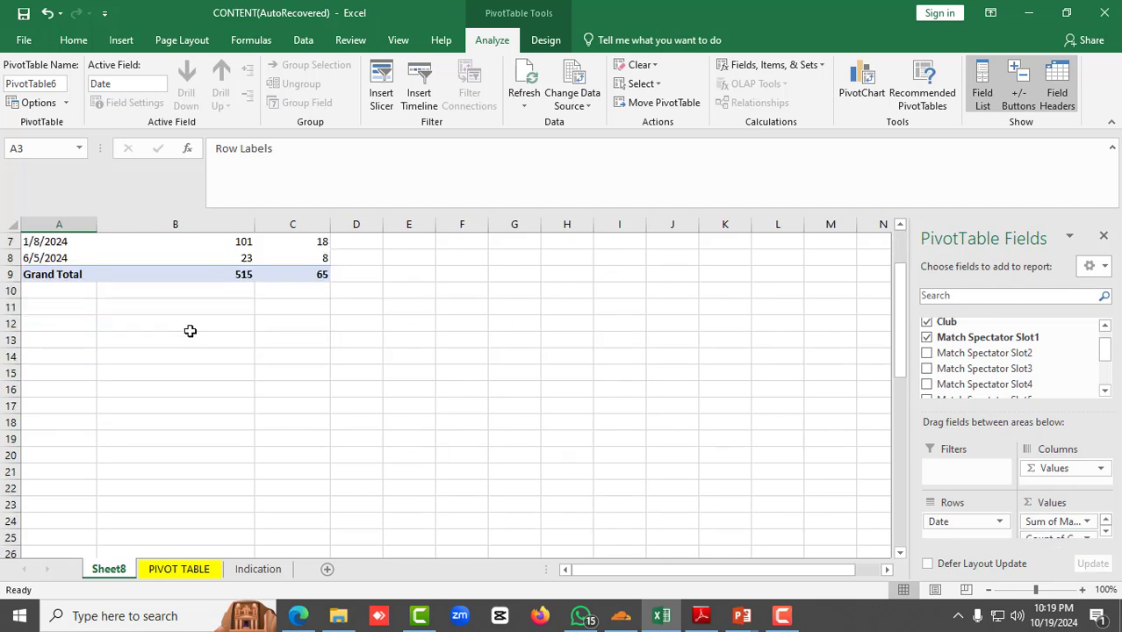
scroll(188, 329, up, 2)
click(127, 305)
click(155, 288)
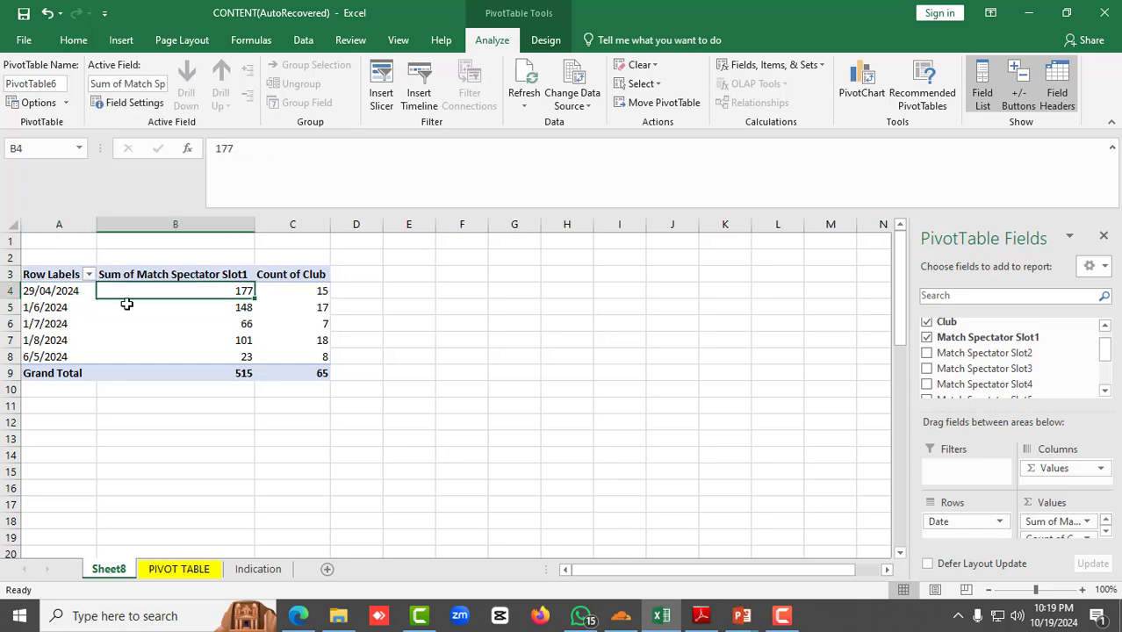
- Check the source data sheet, and compare the Match Spectator Slot1 sums with the club counts by date, especially for 29/04/2024
click(171, 570)
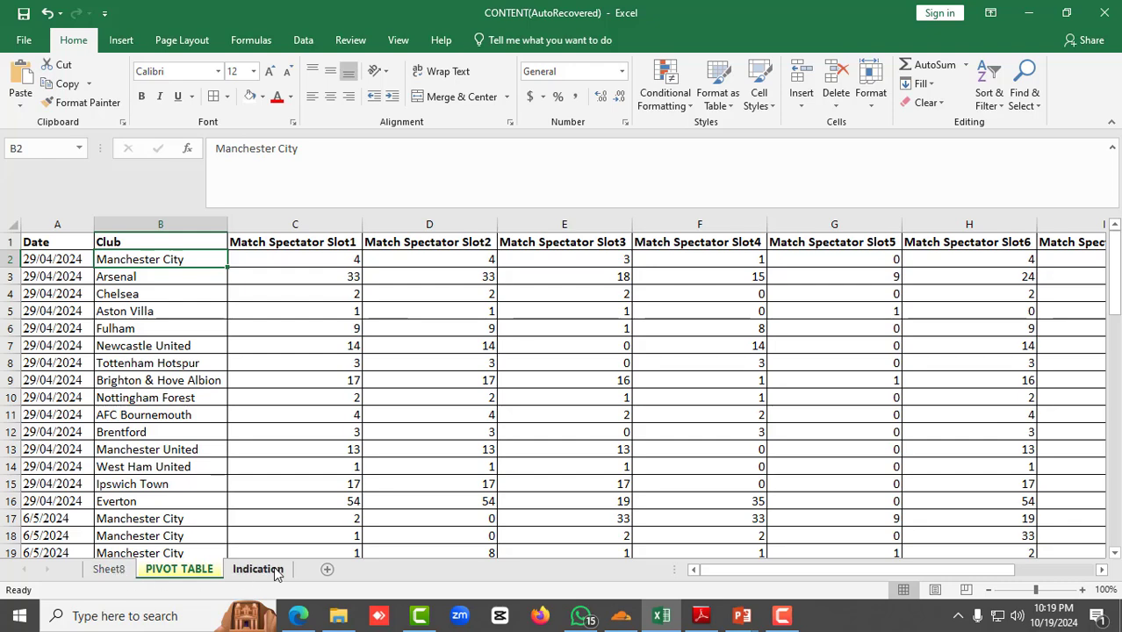
click(112, 570)
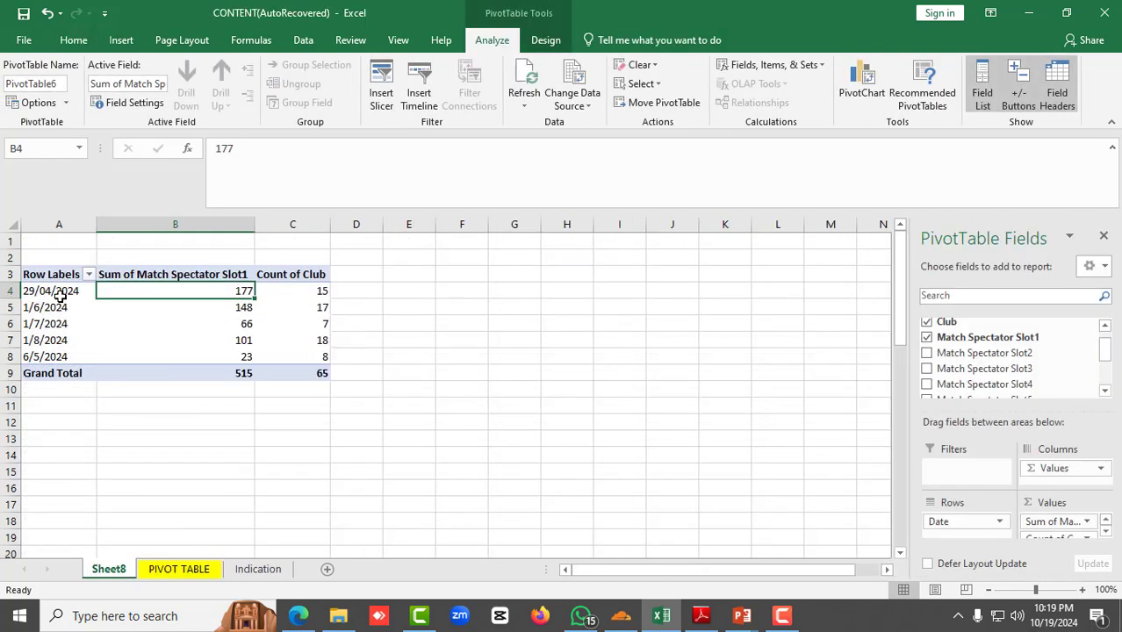
drag(60, 296, 79, 344)
drag(206, 297, 215, 375)
drag(300, 296, 300, 362)
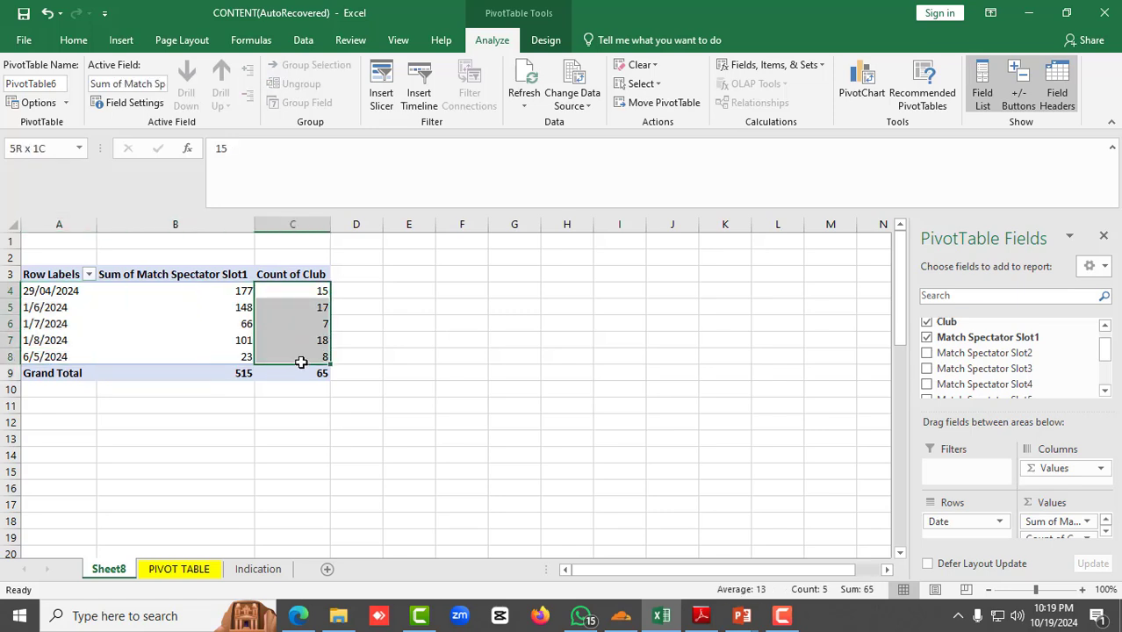
drag(175, 291, 180, 360)
click(284, 295)
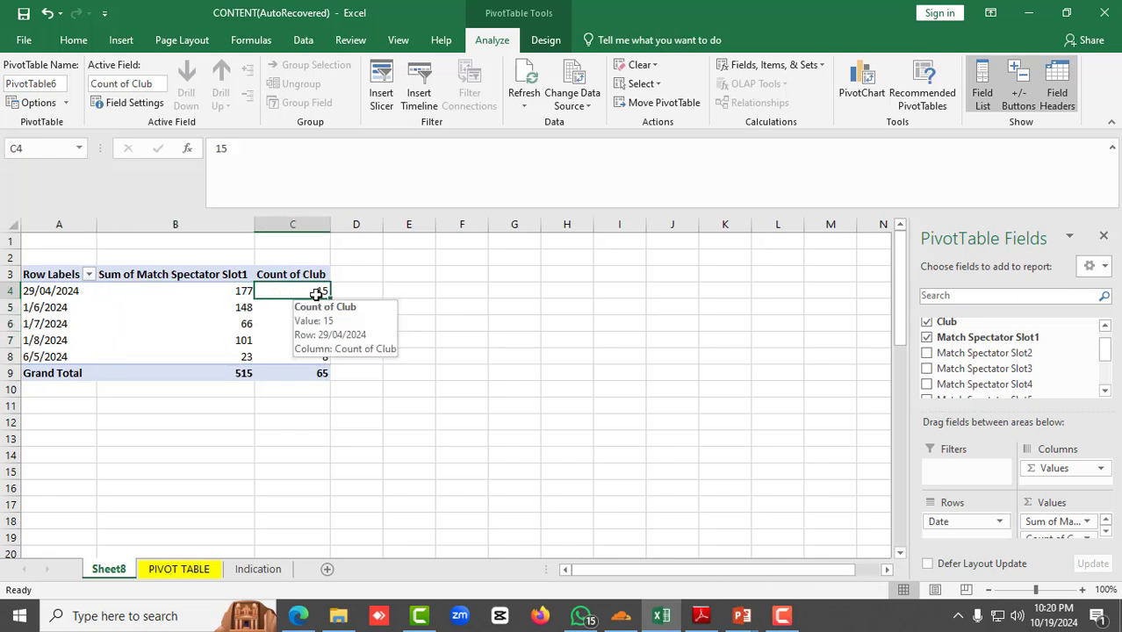
click(237, 293)
click(296, 290)
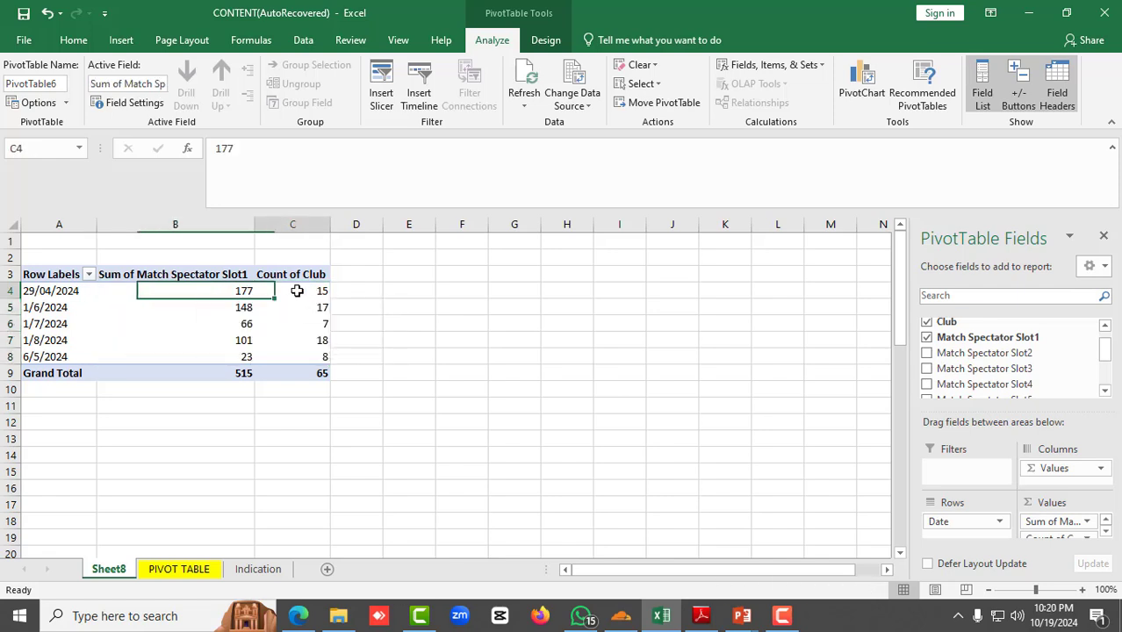
click(217, 290)
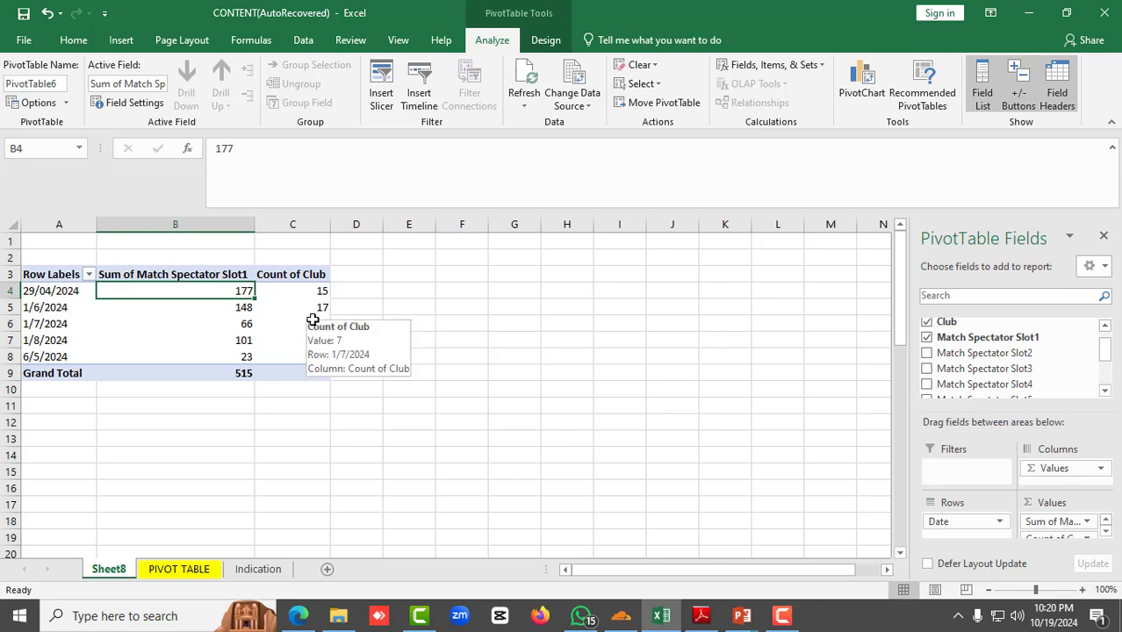
- Examine the Match Spectator Slot1 sums and club counts for 1/6/2024 and 1/7/2024
click(309, 306)
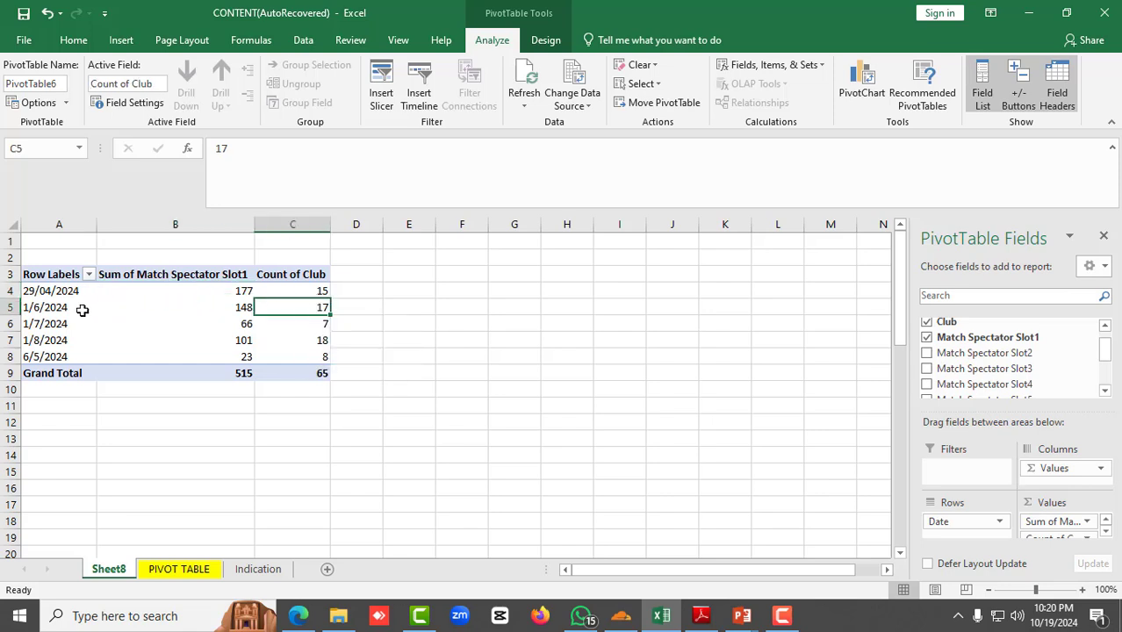
click(38, 307)
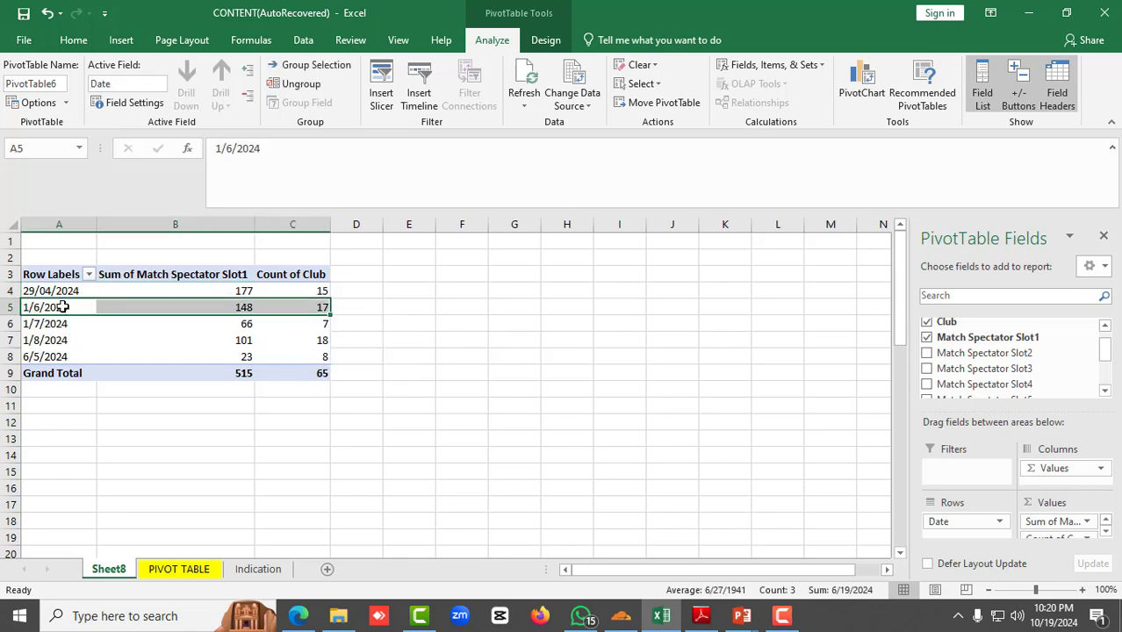
click(268, 309)
click(246, 309)
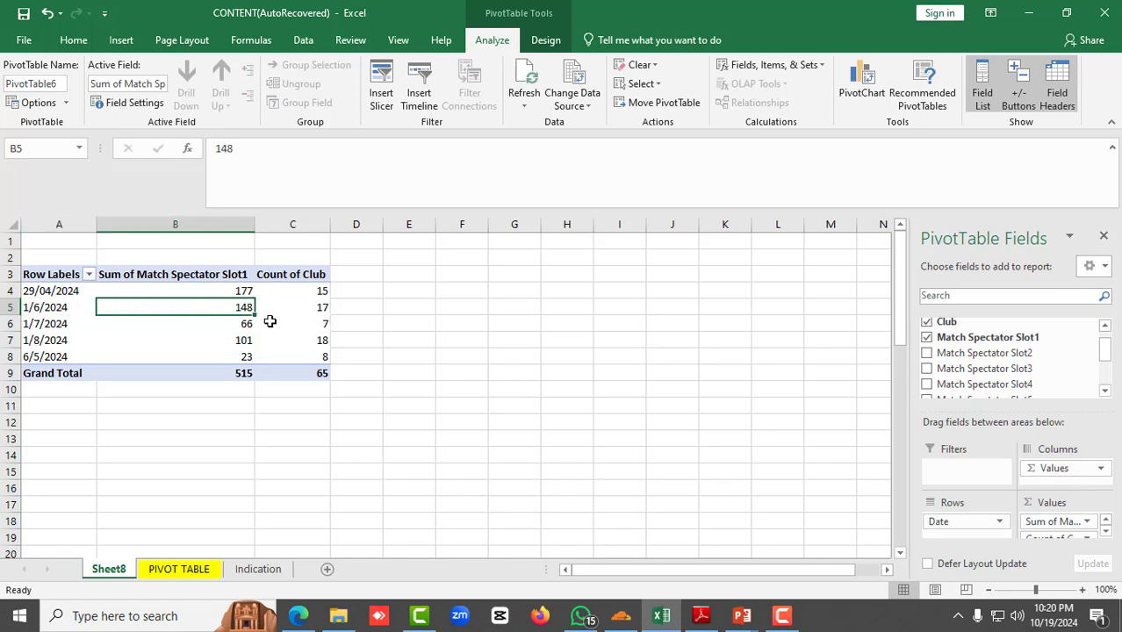
click(70, 325)
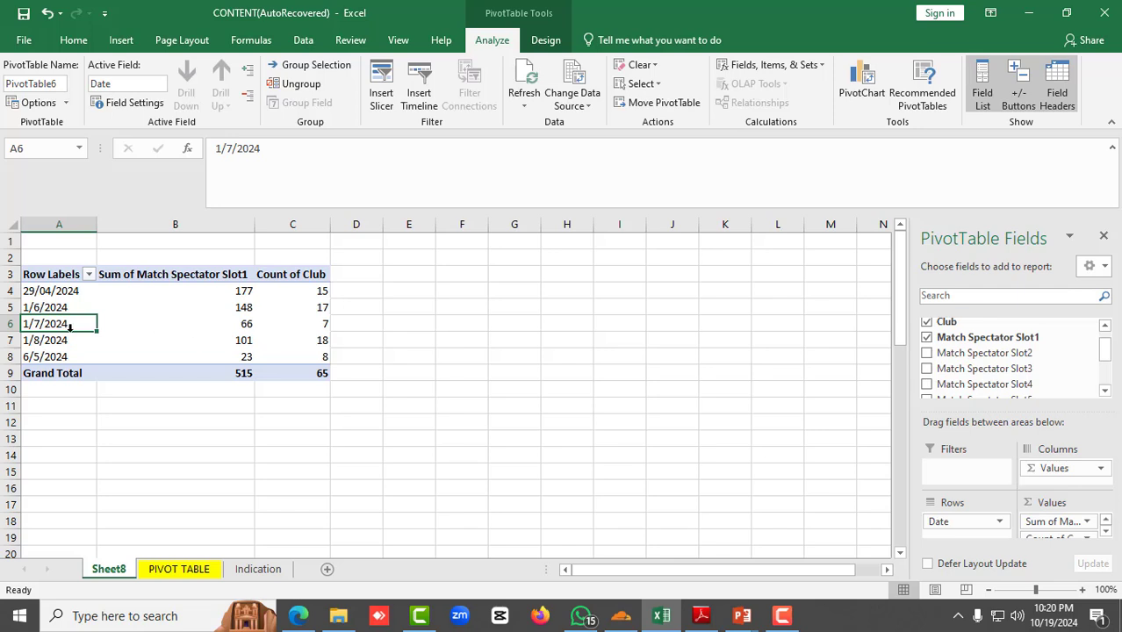
click(249, 327)
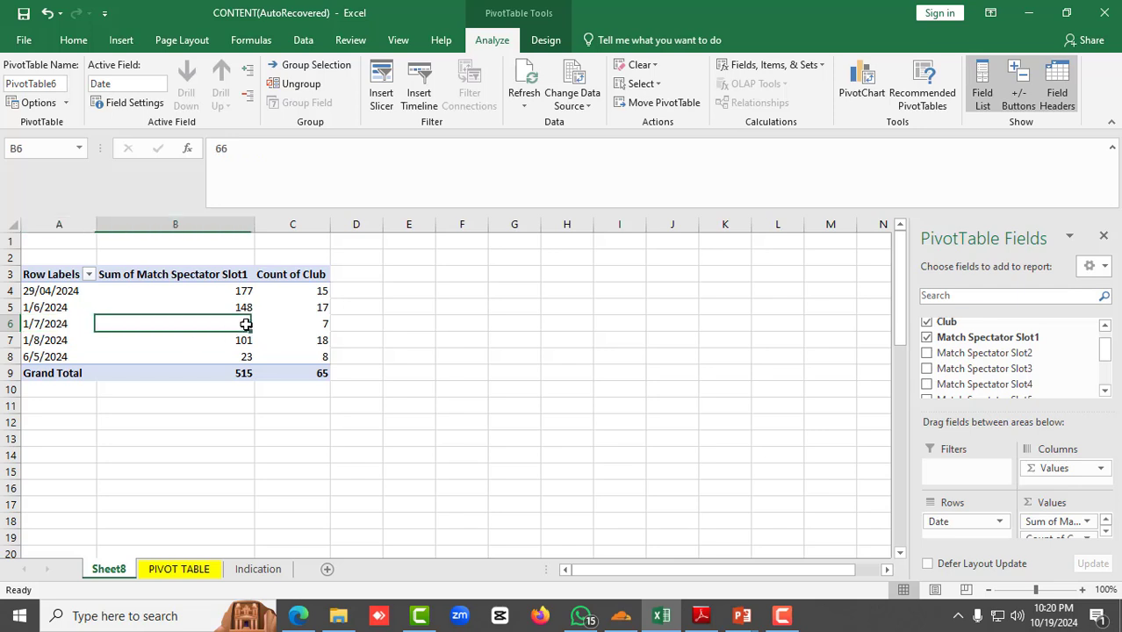
click(314, 327)
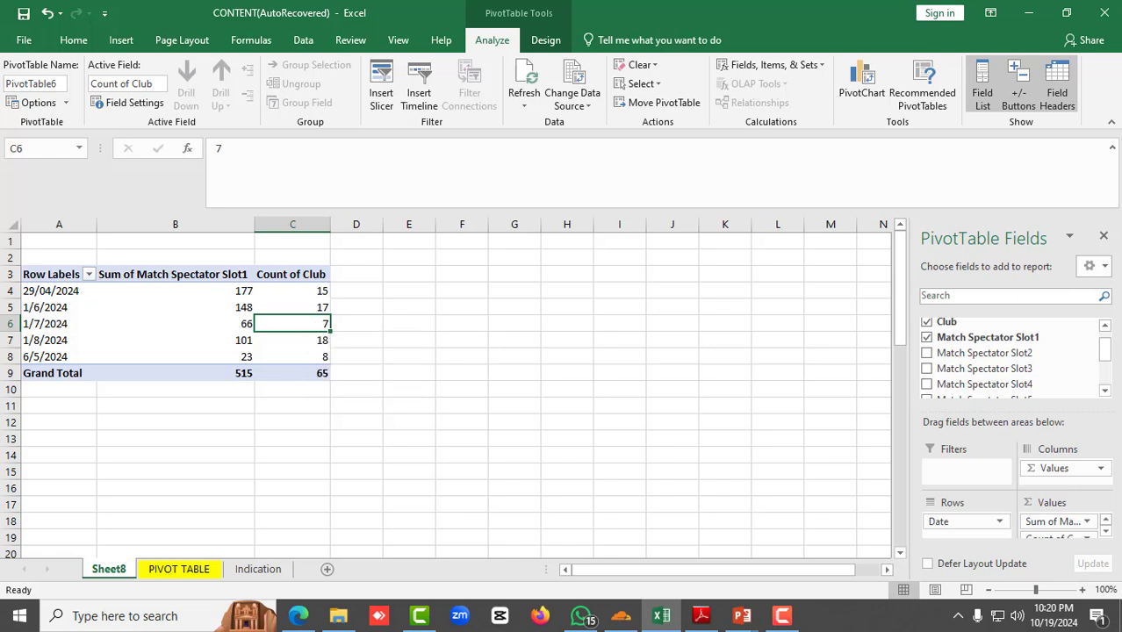
- Add the Match Spectator Slot2 through Match Spectator Slot8 fields to the pivot table's values as sums
scroll(1073, 534, down, 1)
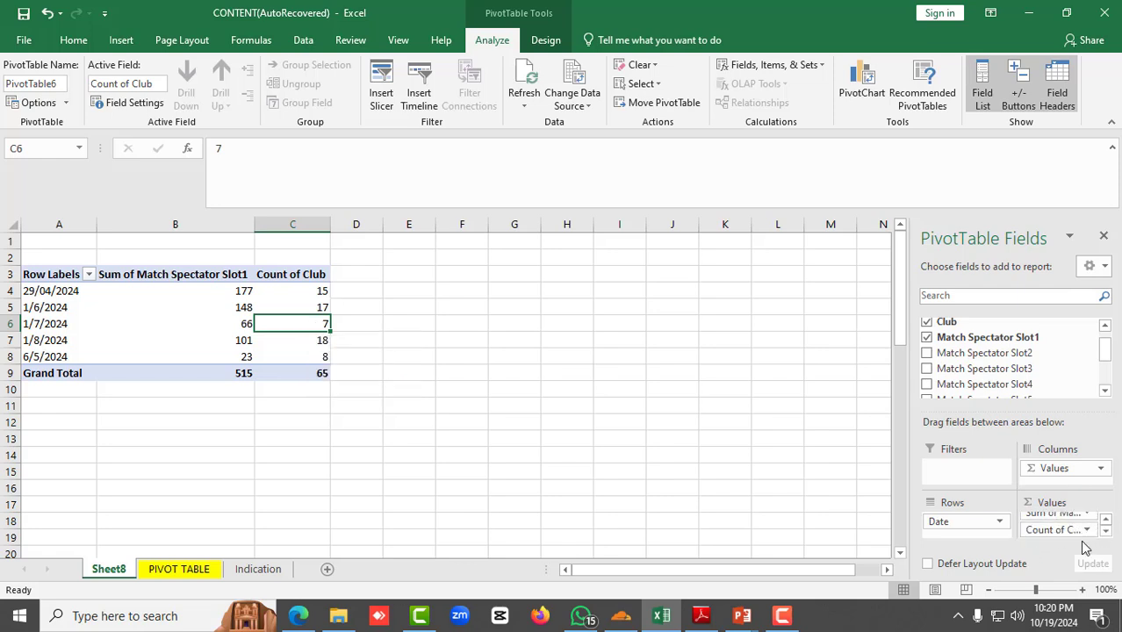
click(928, 354)
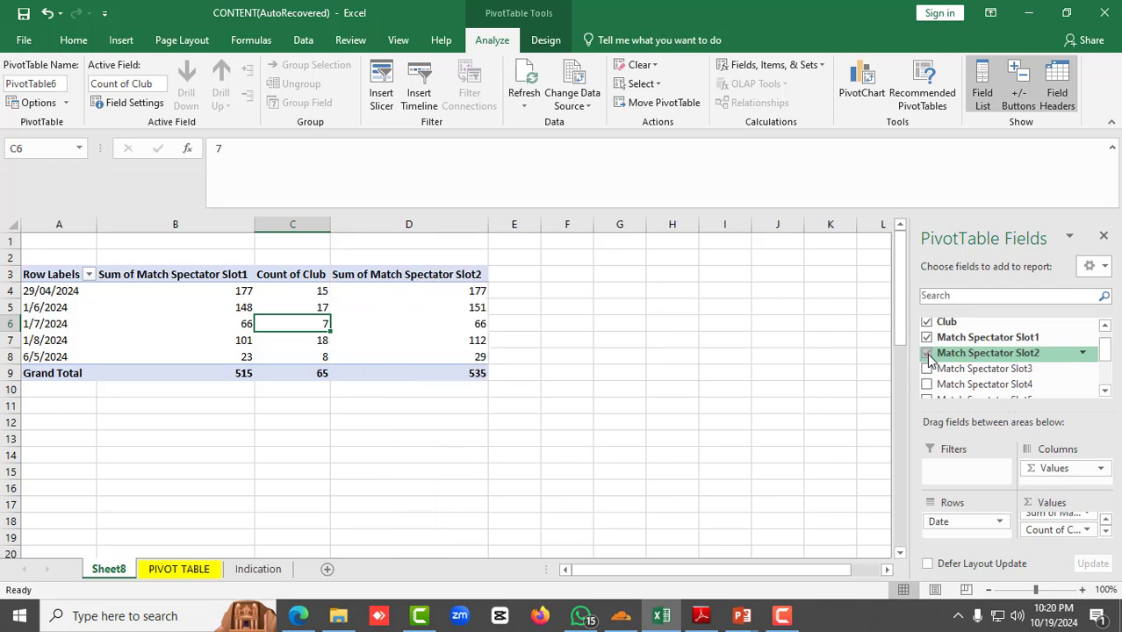
click(927, 370)
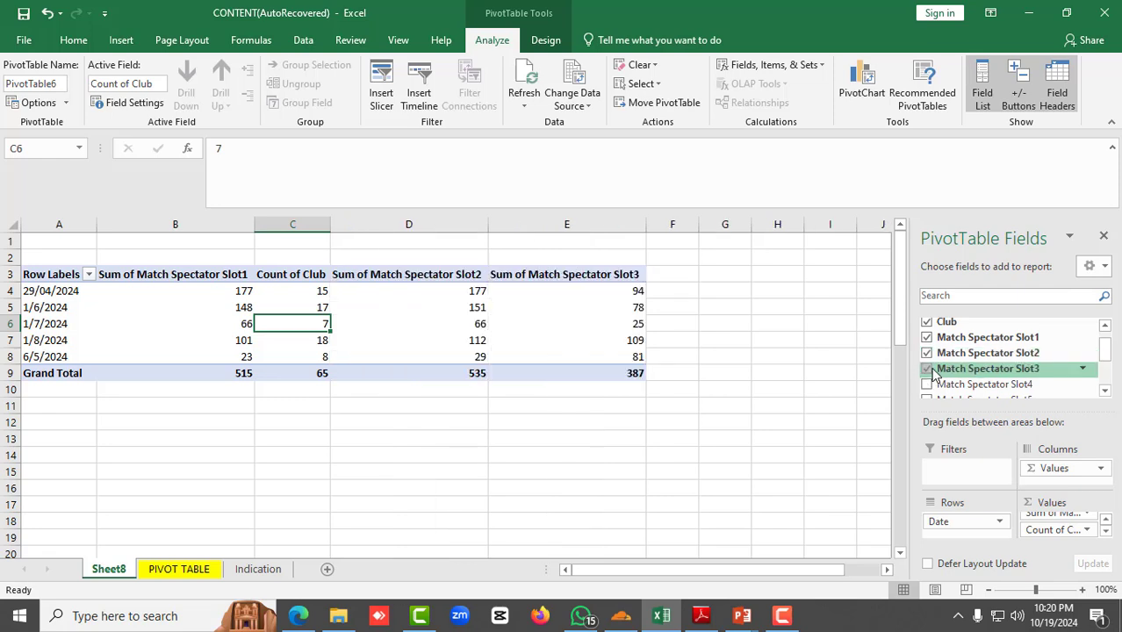
click(929, 385)
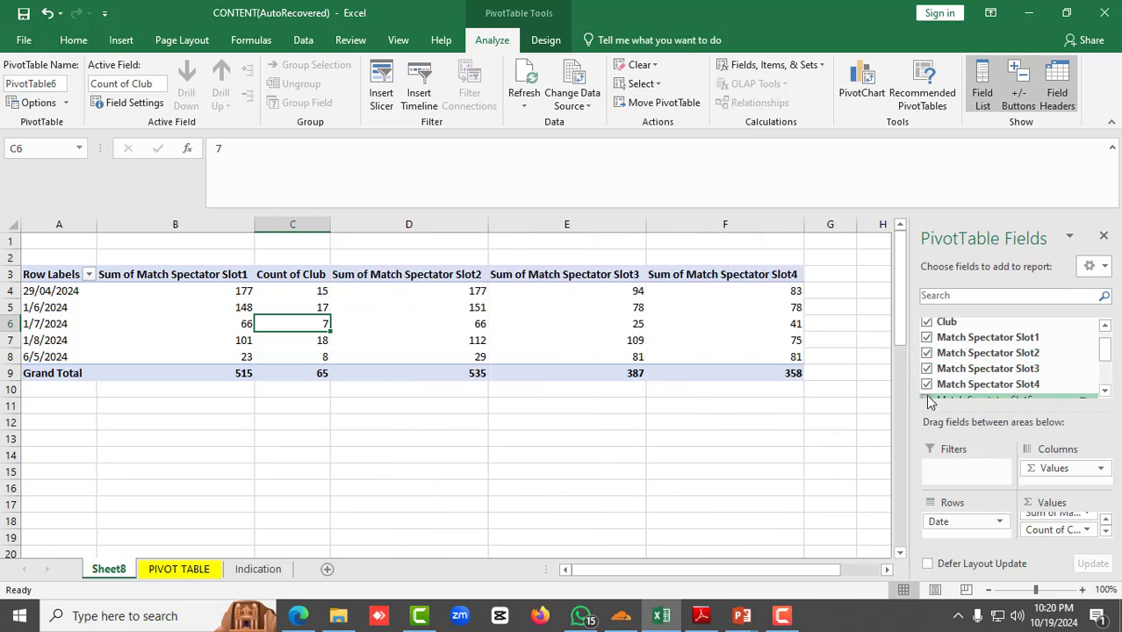
click(929, 387)
click(929, 385)
scroll(931, 387, down, 1)
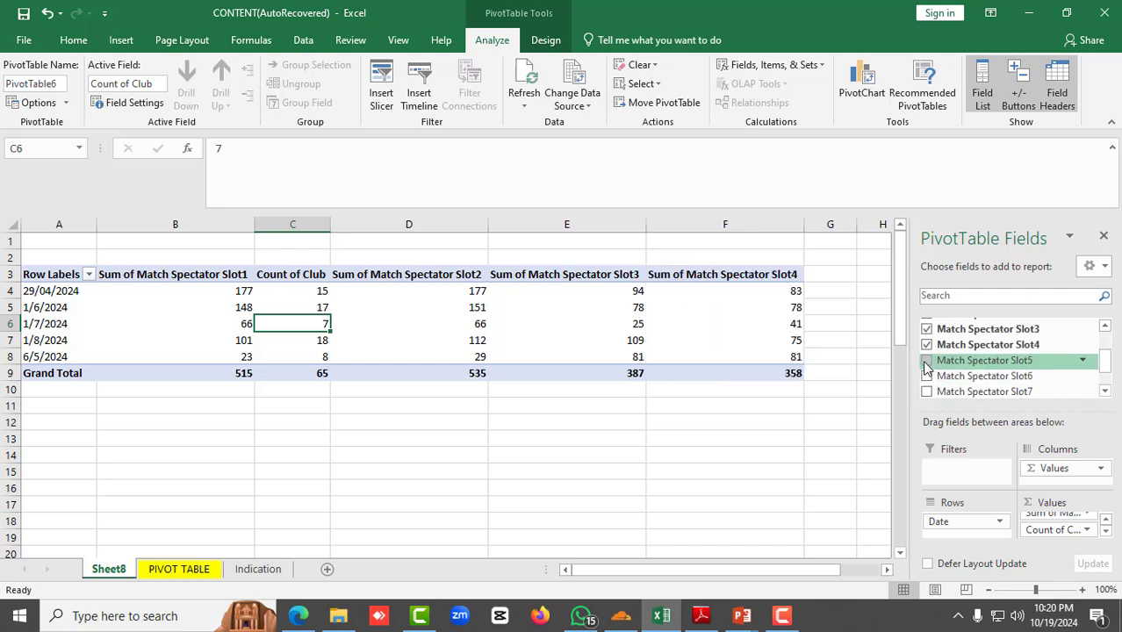
click(927, 360)
click(928, 375)
click(928, 392)
scroll(931, 392, down, 1)
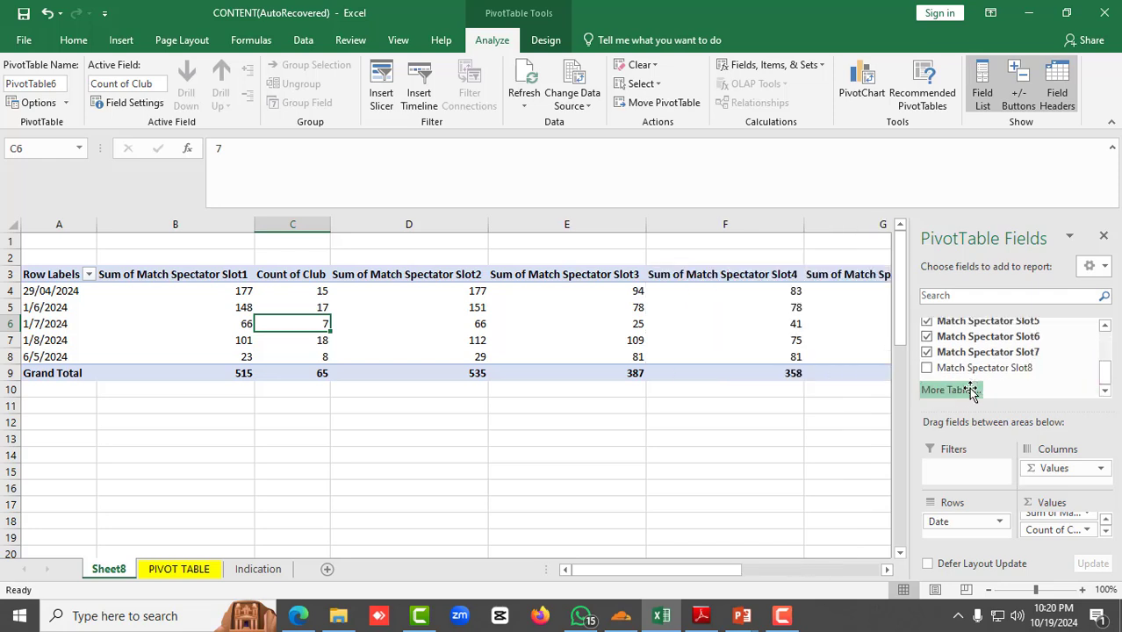
click(928, 369)
scroll(699, 401, down, 2)
scroll(694, 402, up, 2)
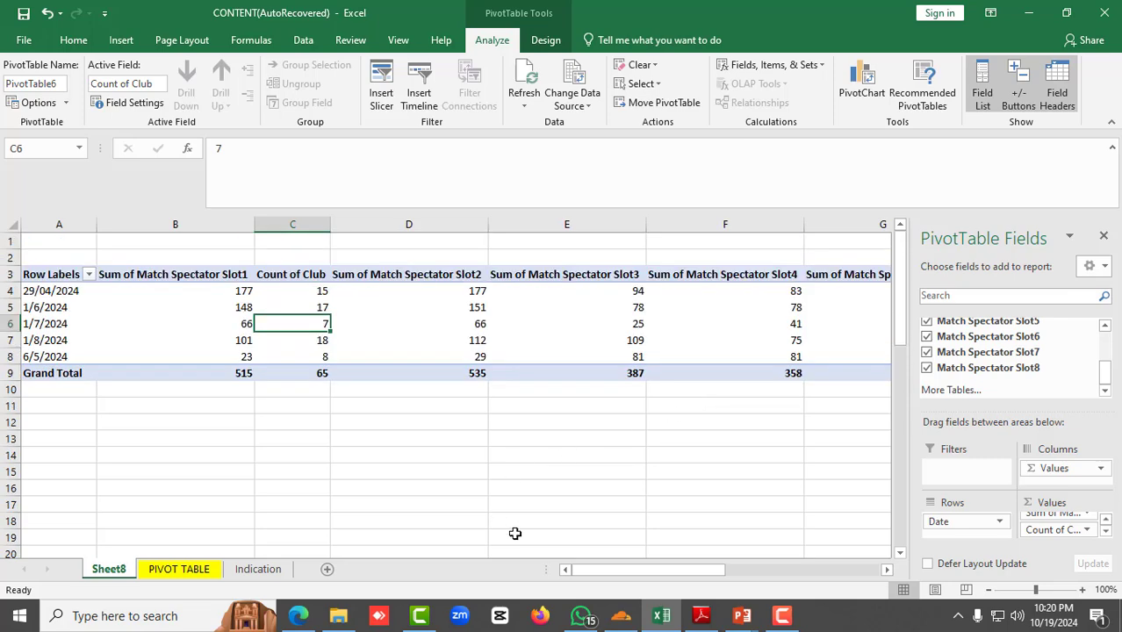
- Move the Club field from the values back to the pivot table's rows, beneath Date
mouse_move(642, 570)
mouse_down()
mouse_move(747, 571)
mouse_move(644, 571)
mouse_up()
scroll(1084, 520, up, 3)
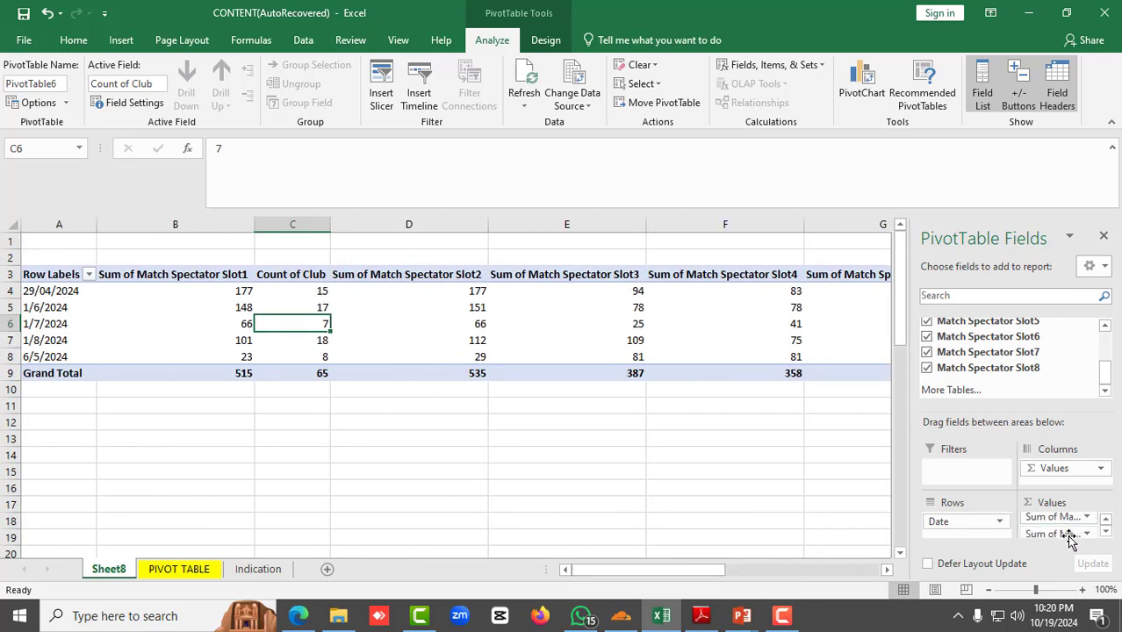
drag(1076, 538, 966, 538)
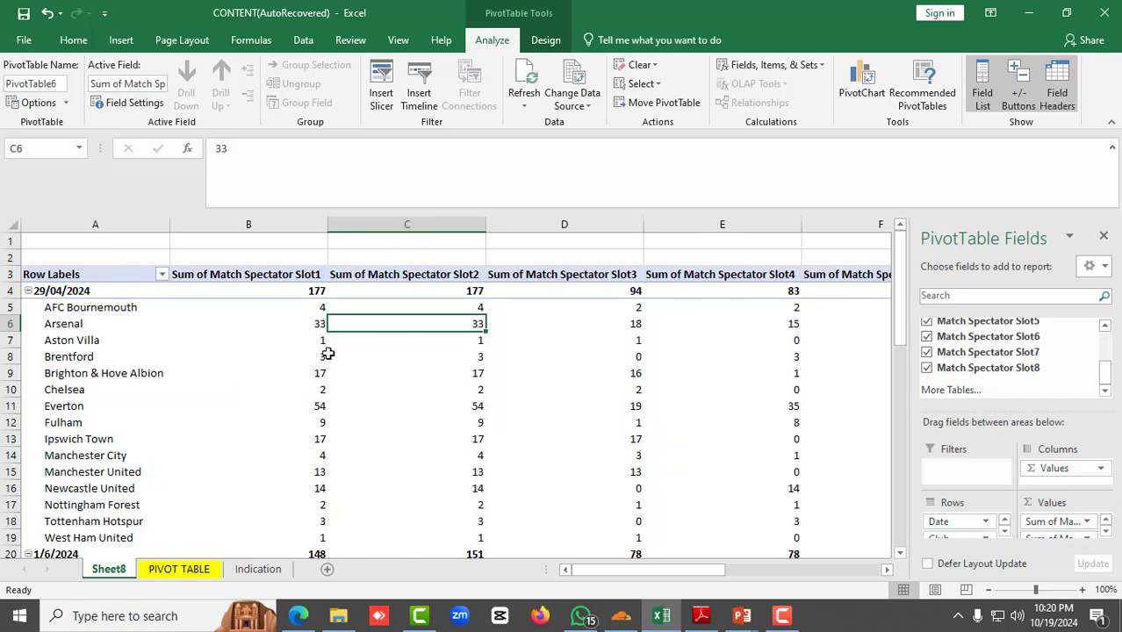
- Examine the Match Spectator Slot1 to Slot8 sums for each club and date group across the whole pivot table
scroll(313, 406, down, 6)
scroll(313, 408, up, 1)
scroll(299, 417, down, 4)
scroll(298, 417, up, 4)
ctrl+scroll(436, 403, down, 3)
scroll(436, 403, up, 3)
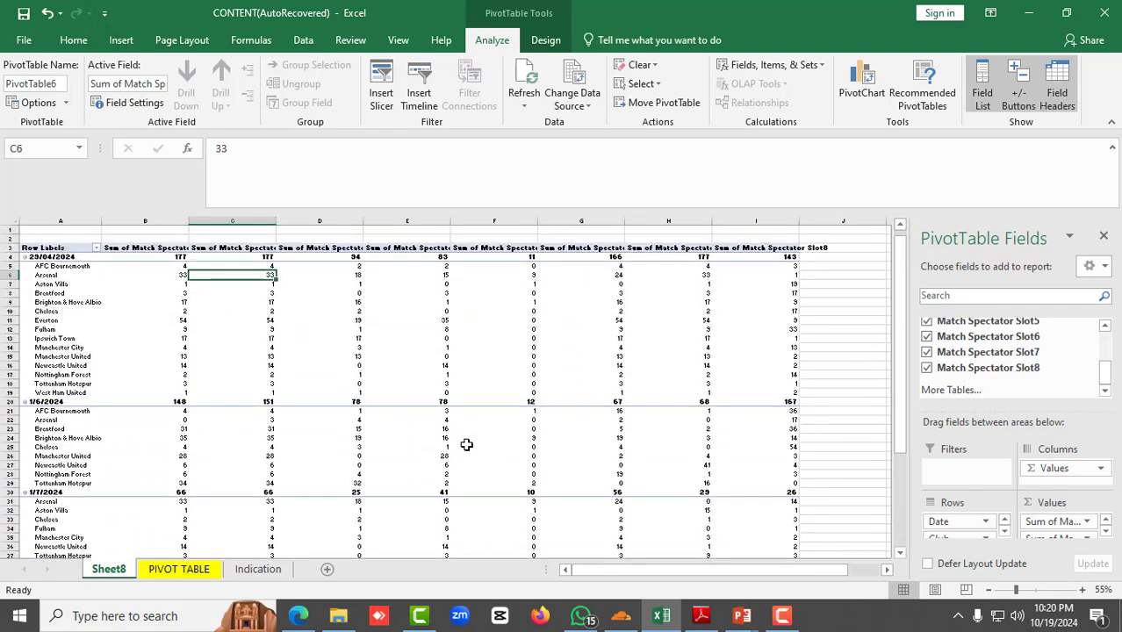
ctrl+scroll(286, 375, up, 2)
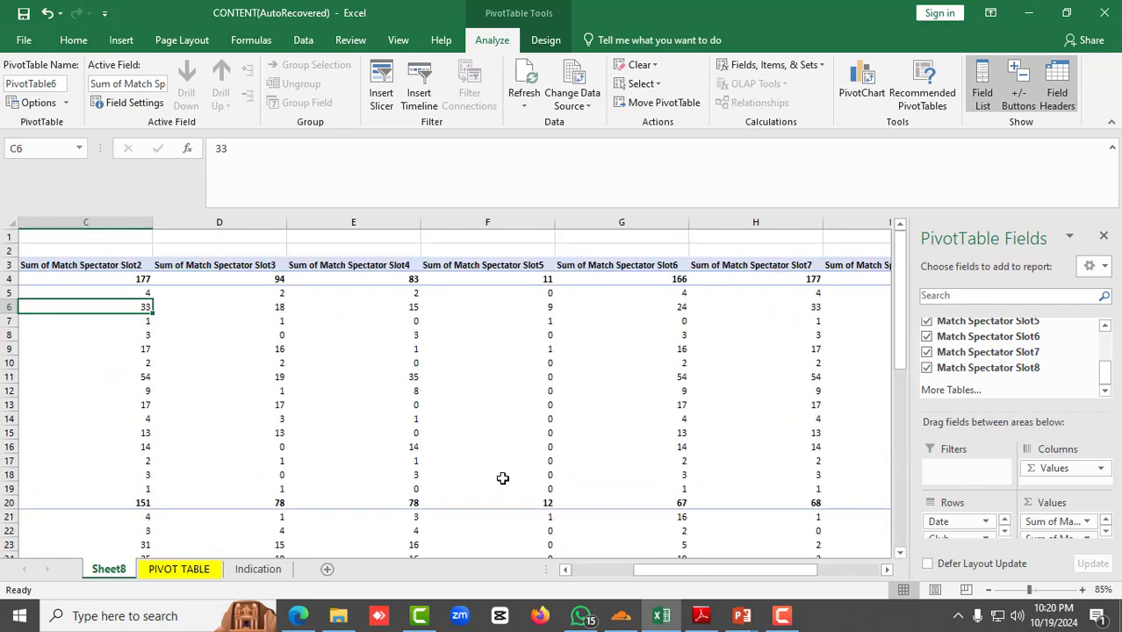
drag(681, 571, 615, 571)
scroll(201, 422, down, 5)
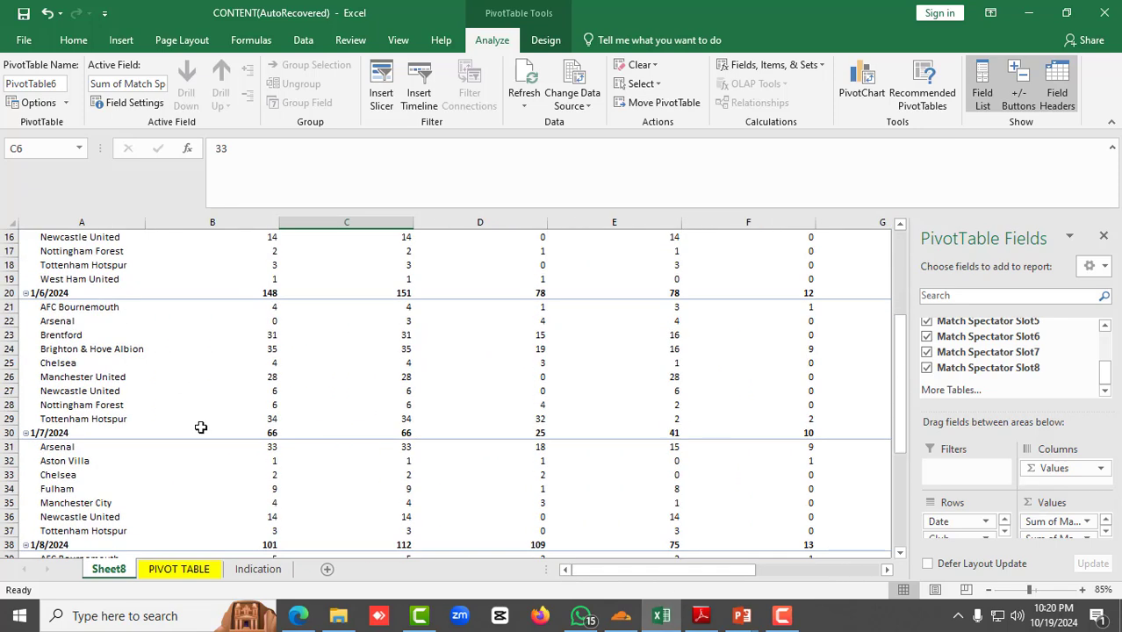
scroll(220, 458, down, 10)
scroll(220, 458, up, 14)
scroll(621, 455, down, 2)
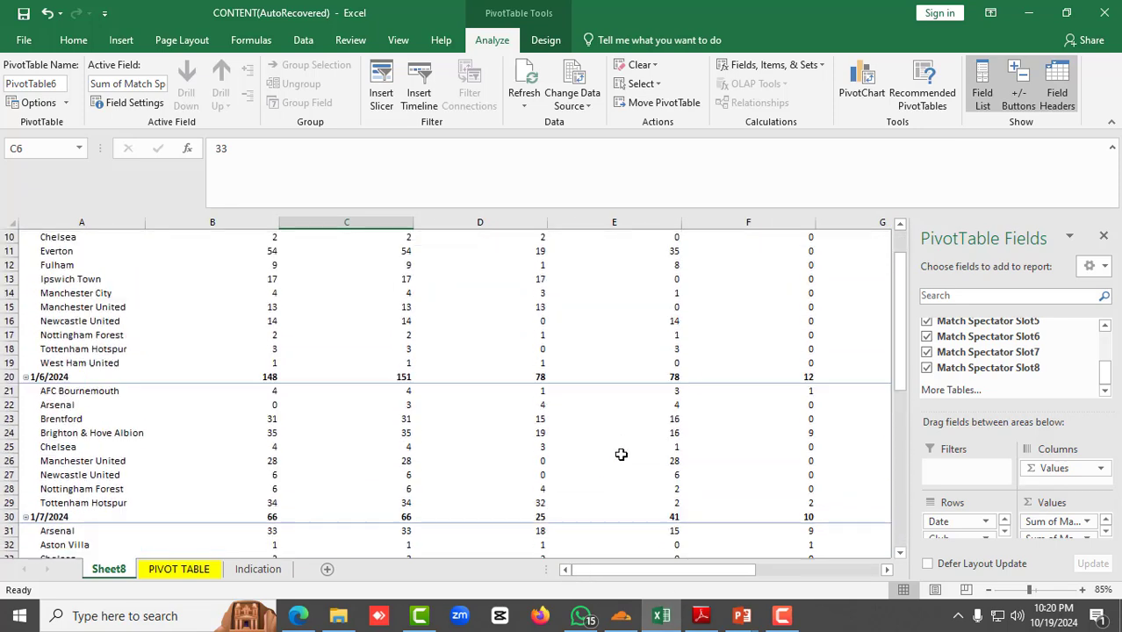
scroll(621, 454, up, 3)
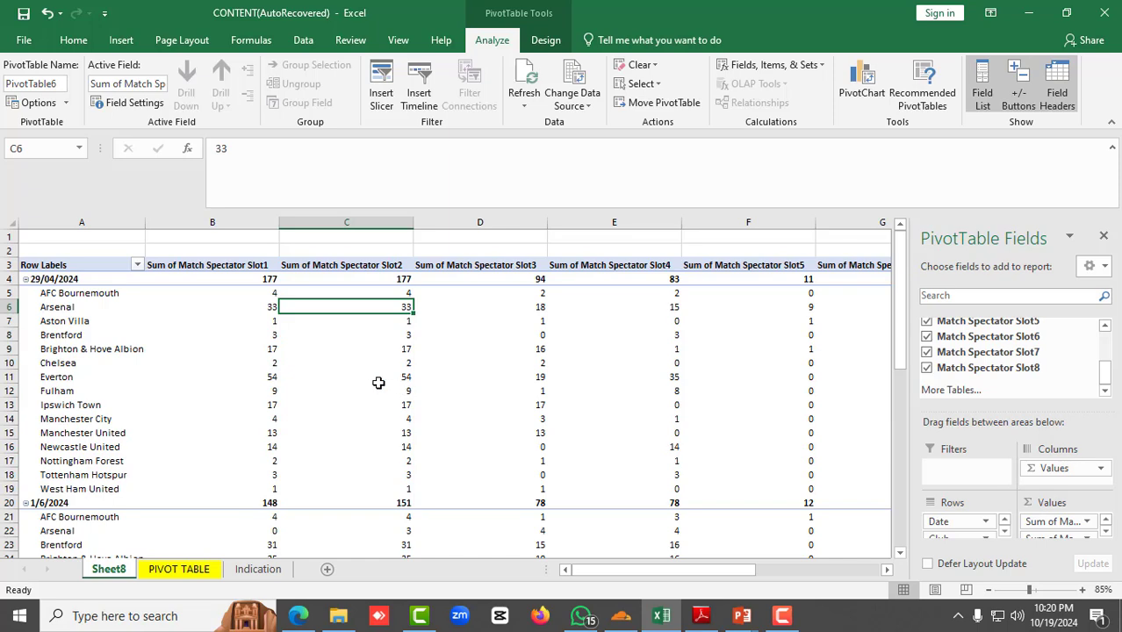
scroll(318, 384, down, 3)
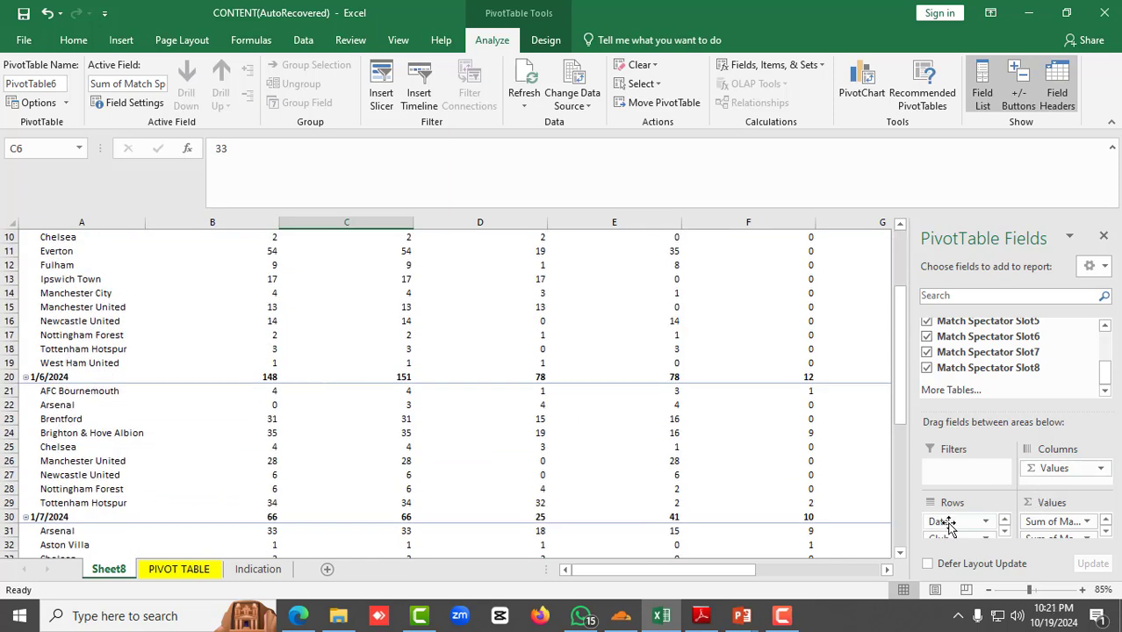
- Remove the Club field from the pivot table's rows, keeping only Date
scroll(965, 536, down, 1)
drag(955, 532, 997, 378)
click(126, 292)
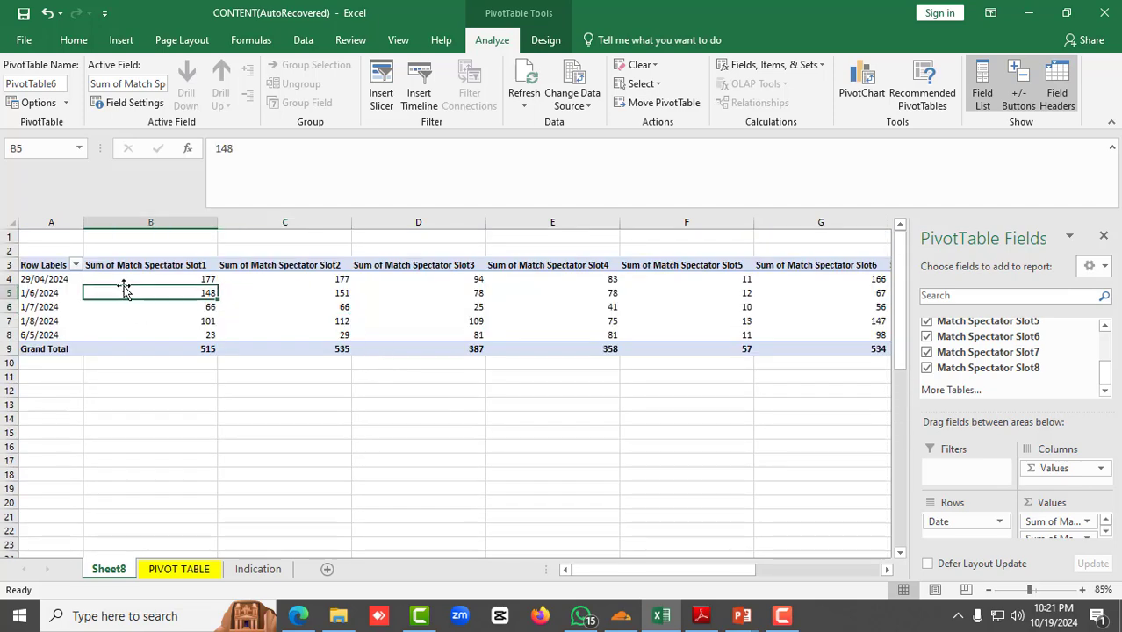
- Examine the date rows across all eight Match Spectator Slot columns and review the fields used in the pivot table
drag(64, 278, 661, 318)
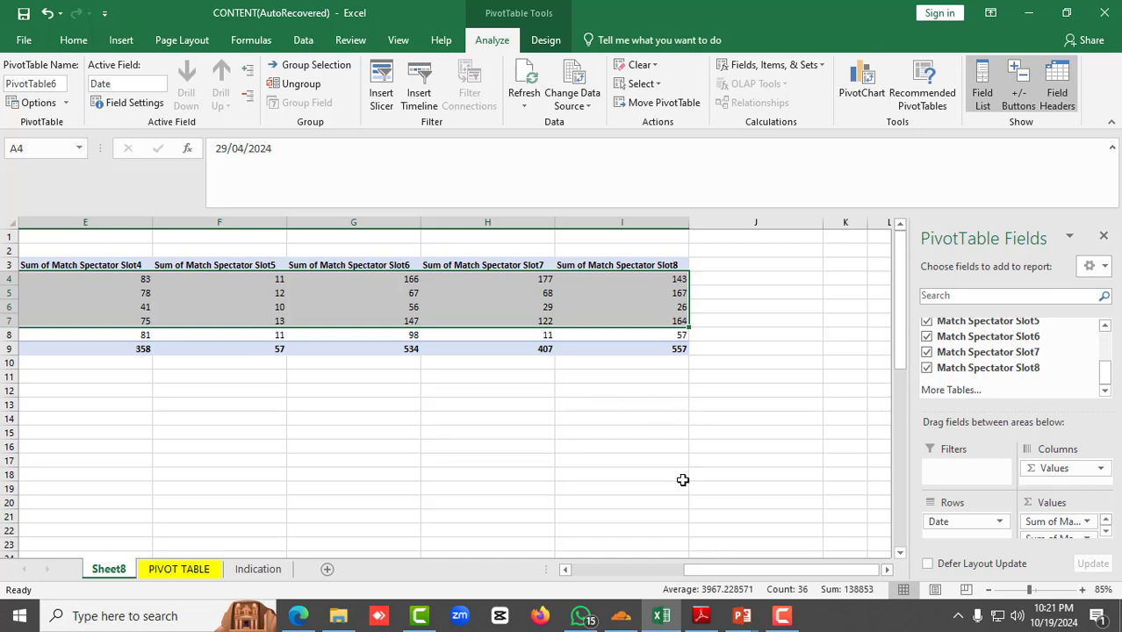
drag(736, 571, 618, 571)
click(90, 307)
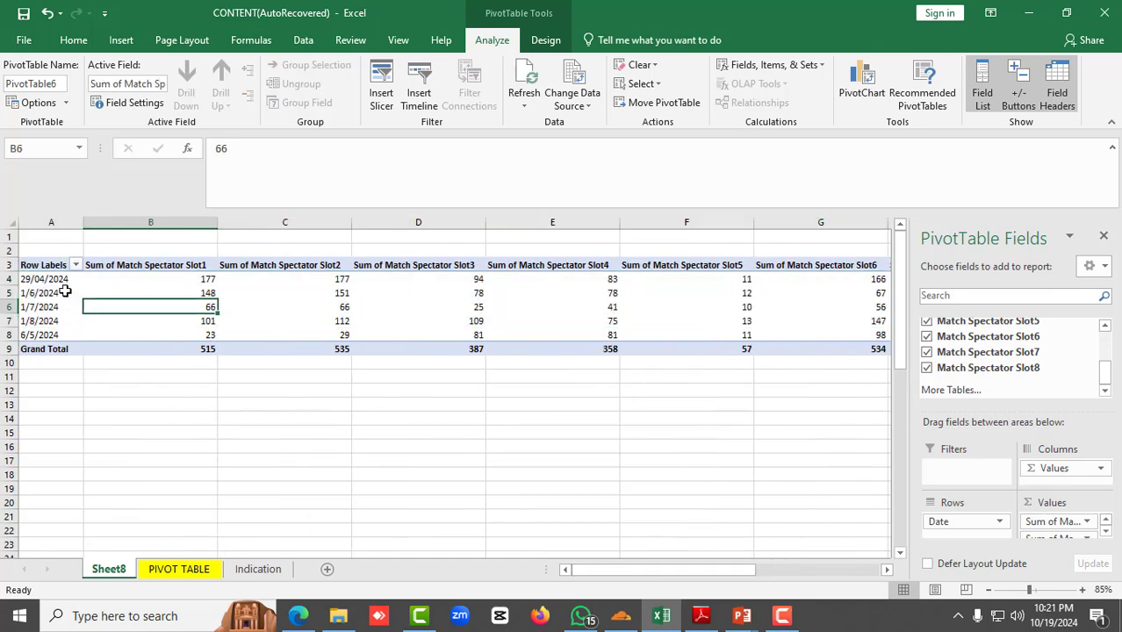
scroll(1059, 526, down, 1)
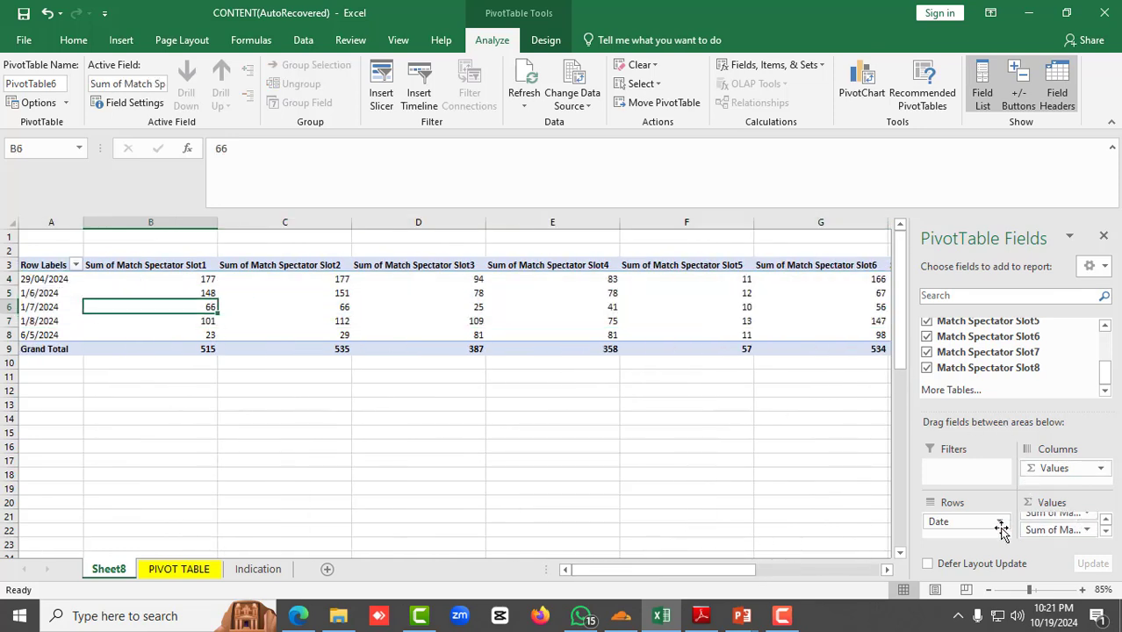
scroll(978, 356, up, 2)
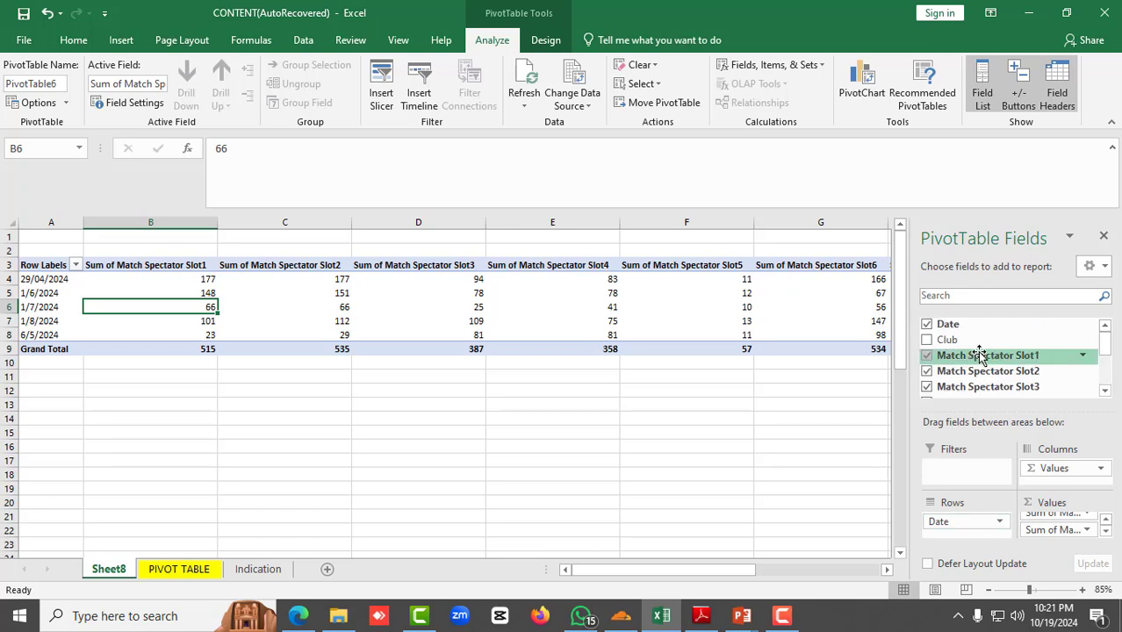
- Replace Date with Club in the pivot table's rows and review each club's sums across all eight Match Spectator Slot columns
click(1106, 531)
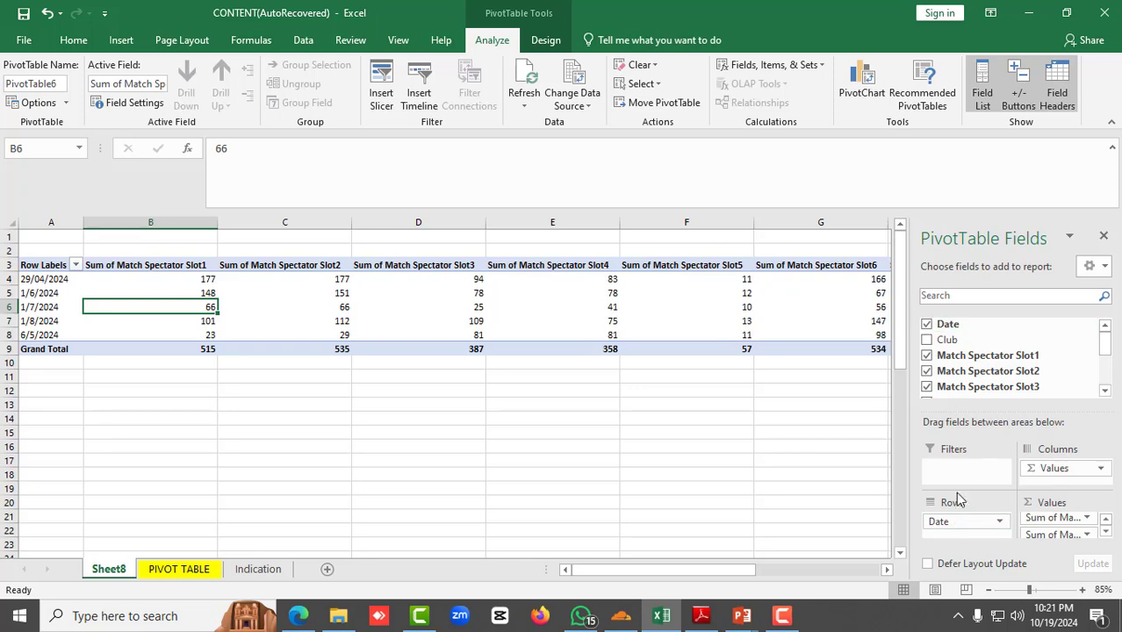
mouse_move(961, 523)
mouse_down()
mouse_move(1002, 334)
mouse_move(966, 340)
mouse_move(960, 539)
mouse_up()
click(112, 324)
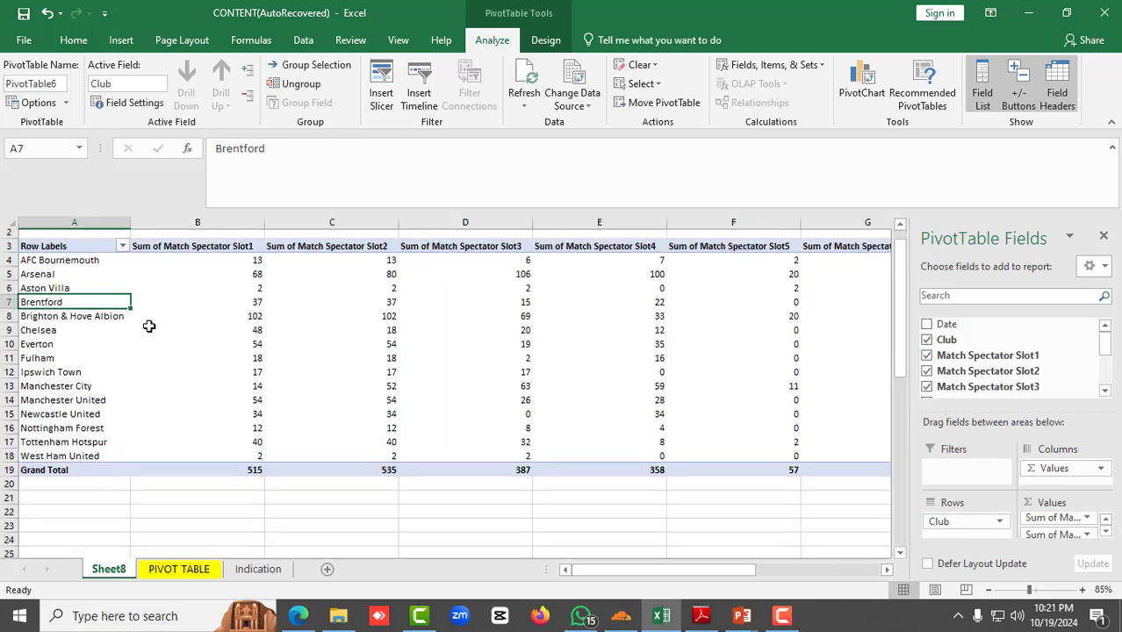
drag(88, 281, 633, 454)
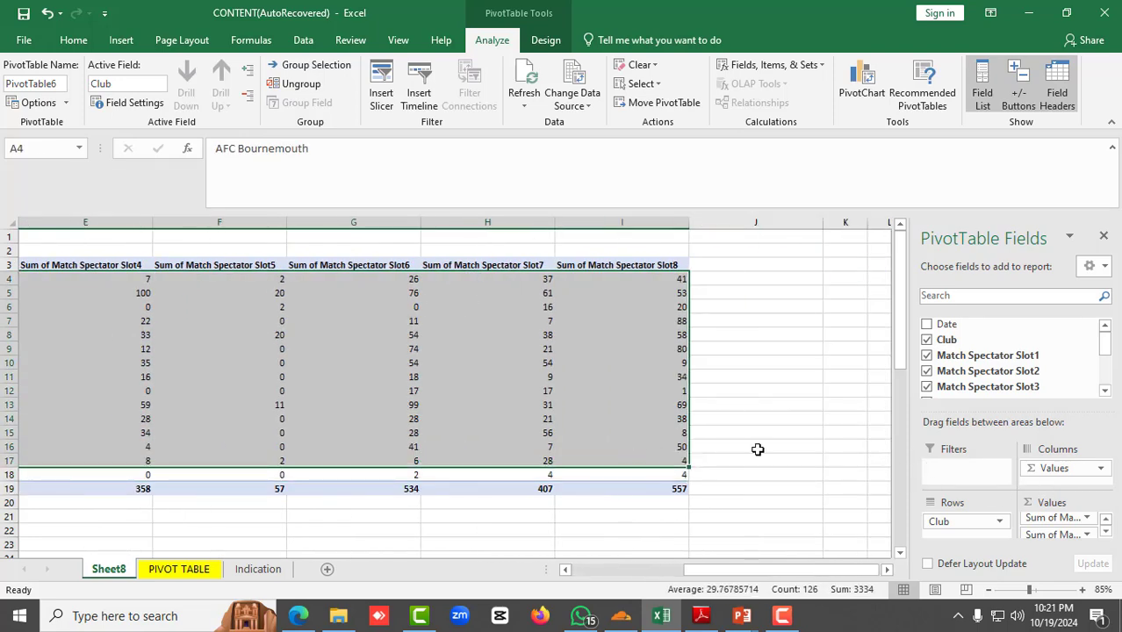
click(639, 406)
drag(738, 576, 614, 571)
- Add Date as the report filter, allow multiple items, and show only 29/04/2024
drag(981, 332, 962, 471)
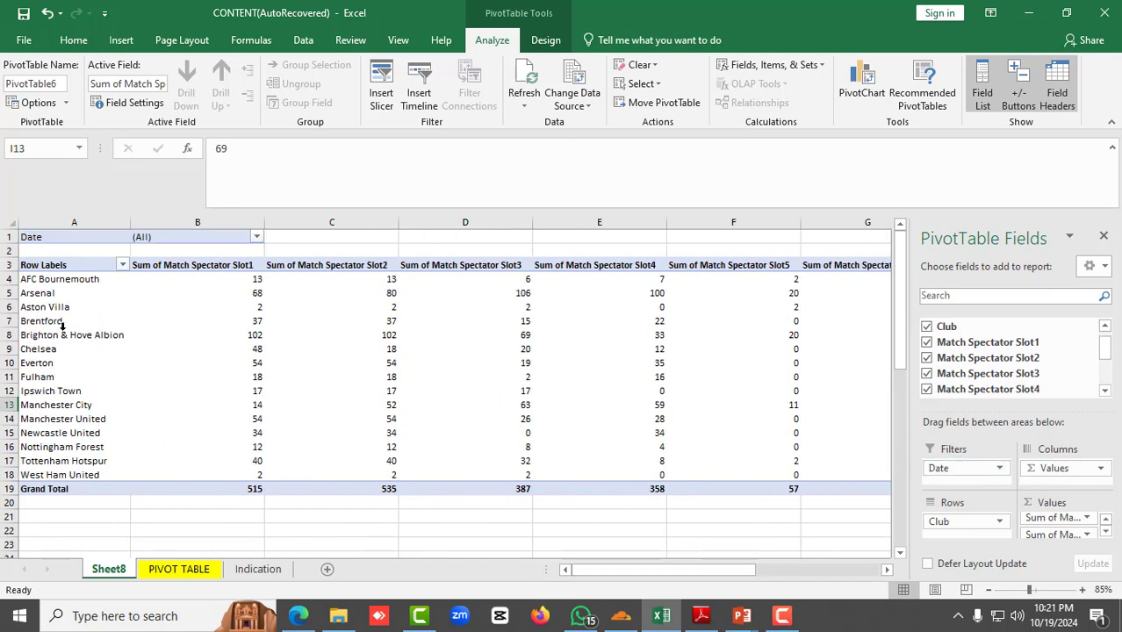
click(256, 237)
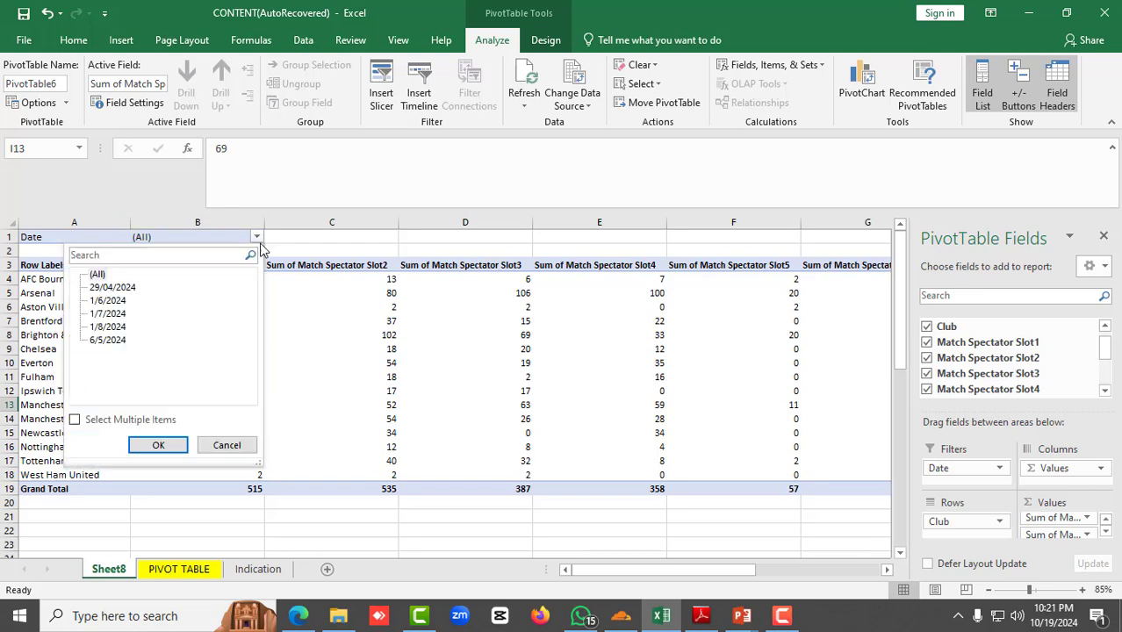
click(74, 419)
click(104, 276)
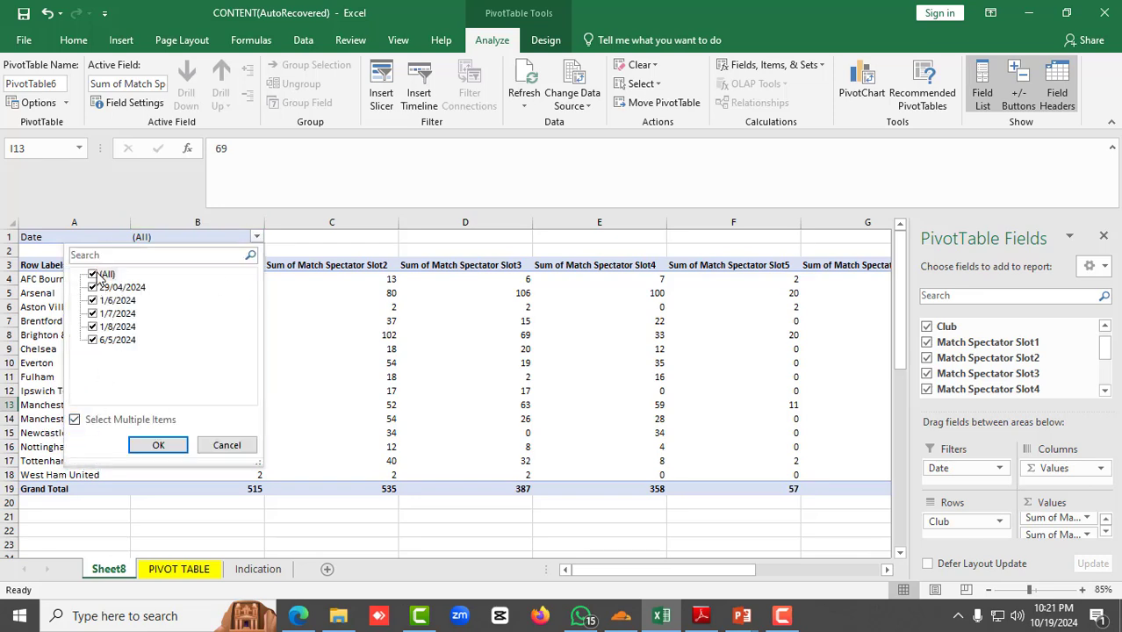
click(101, 275)
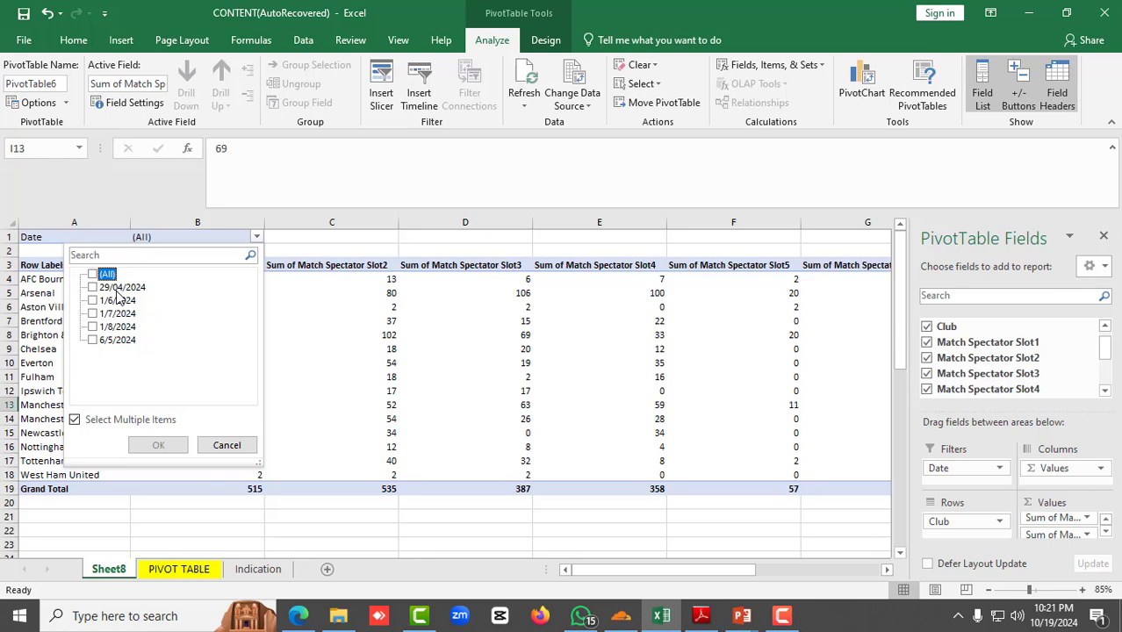
click(93, 288)
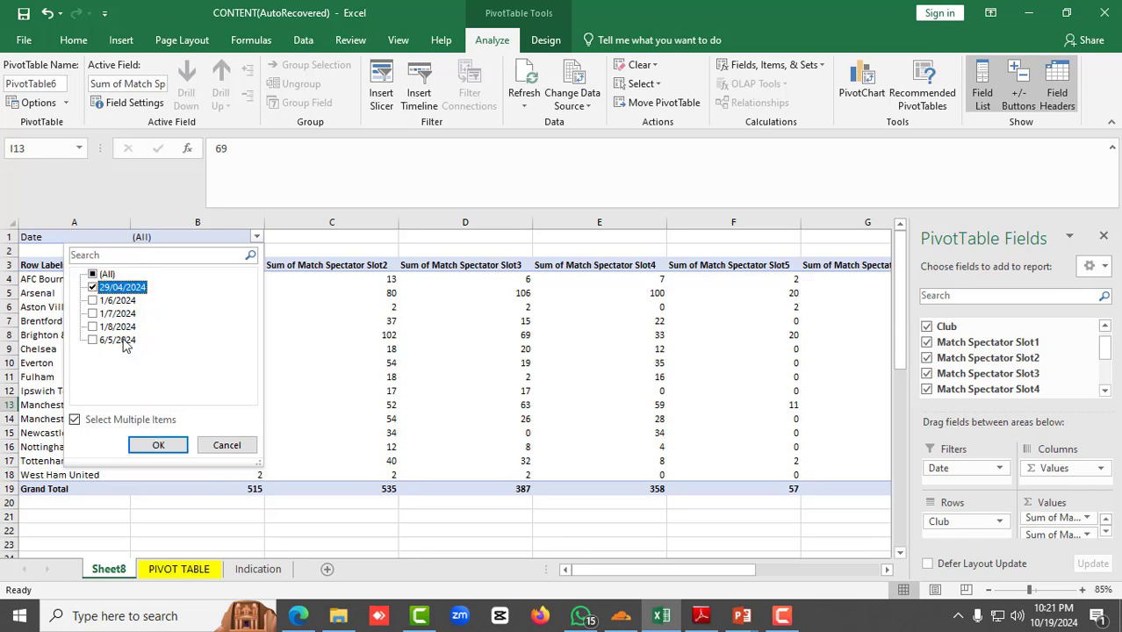
click(157, 445)
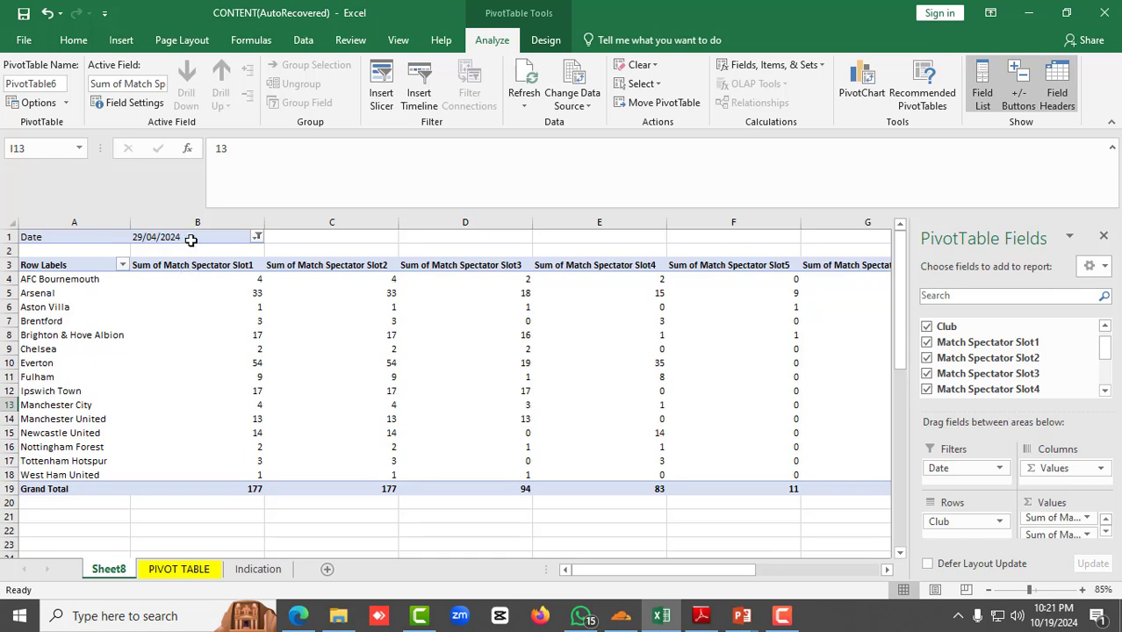
- Examine the club sums for 29/04/2024 across the Match Spectator Slot1 to Slot8 columns
click(154, 237)
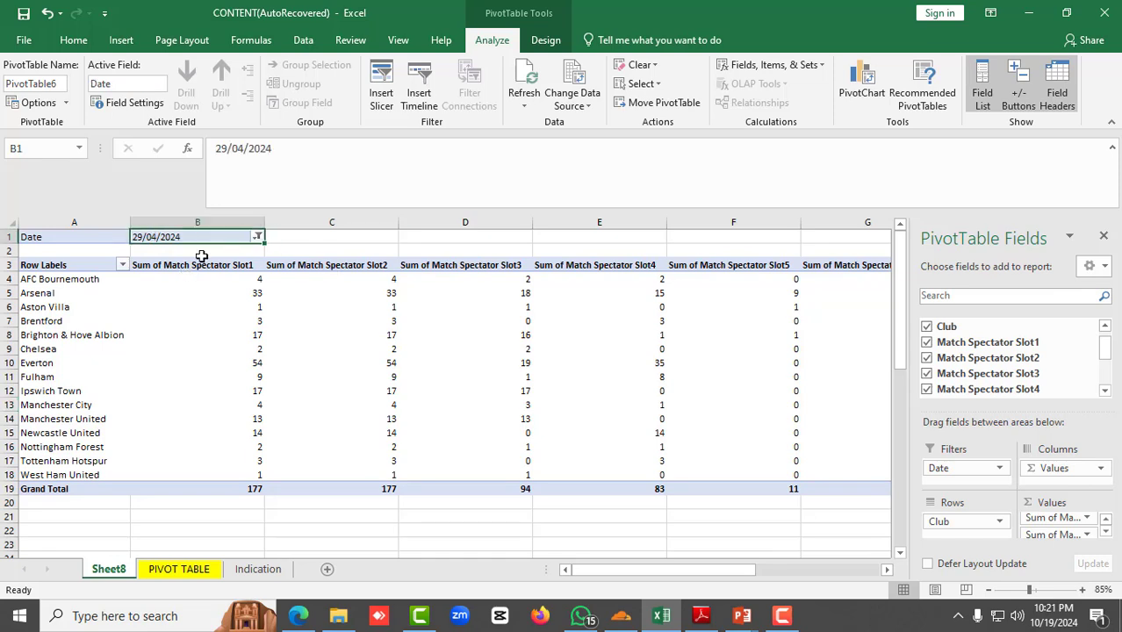
click(215, 309)
drag(55, 280, 790, 482)
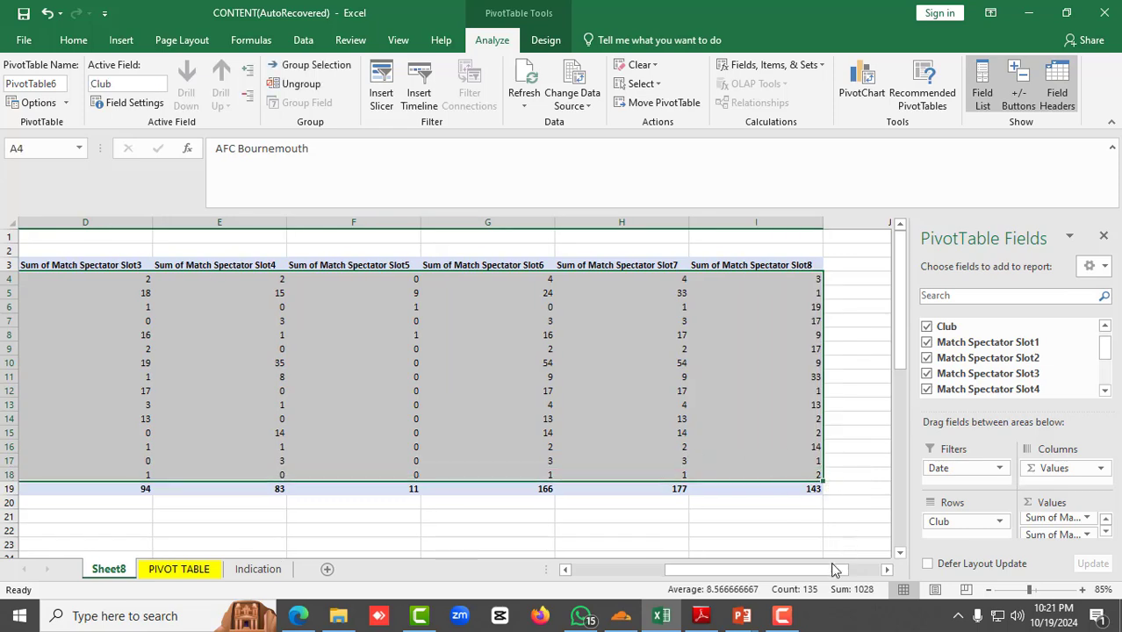
drag(835, 569, 742, 571)
click(173, 309)
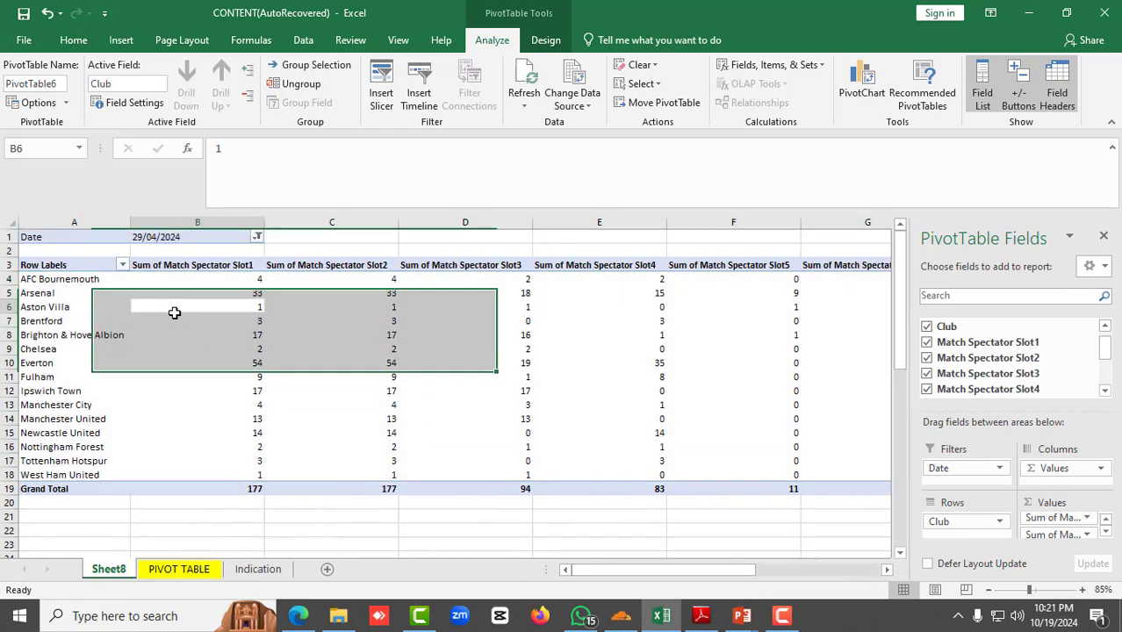
- Change the Date report filter to show only 1/7/2024
click(257, 238)
click(101, 289)
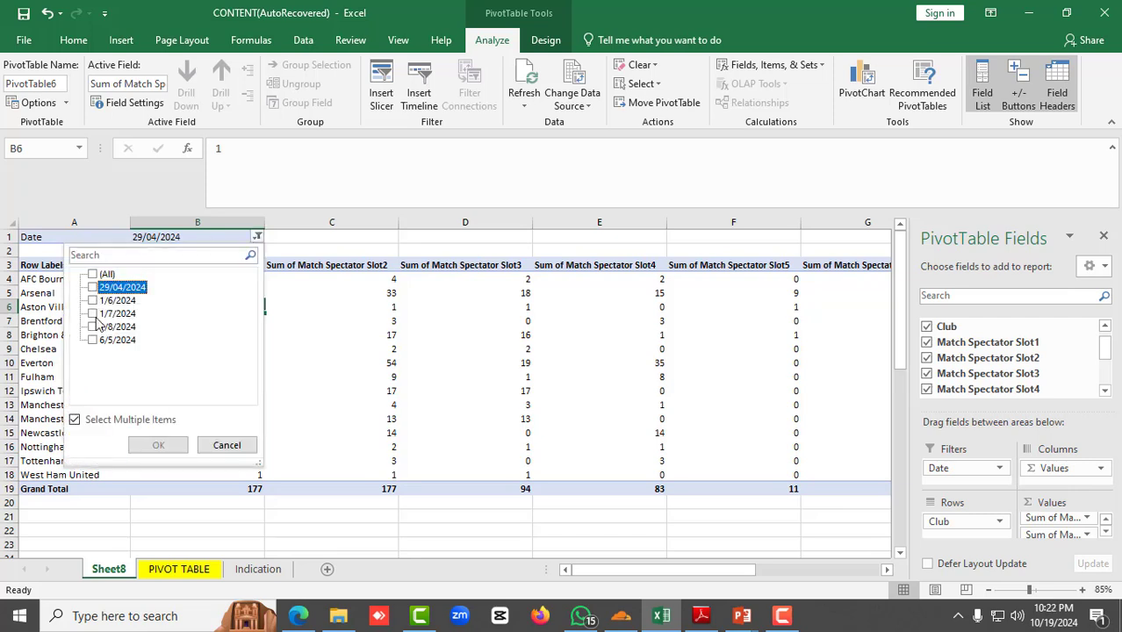
click(93, 314)
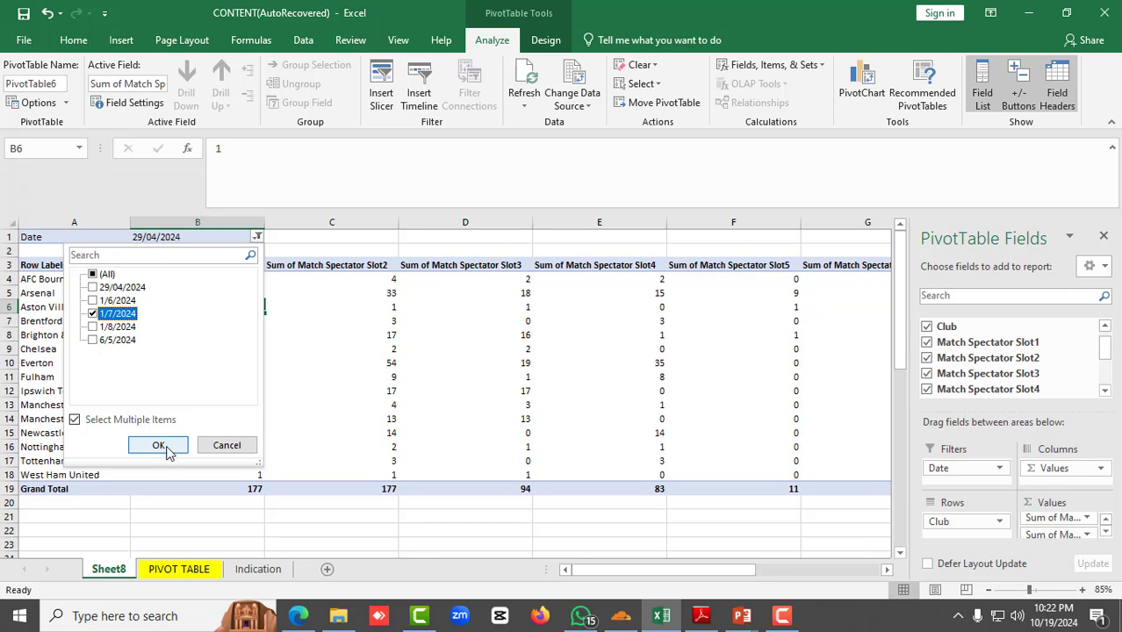
click(159, 446)
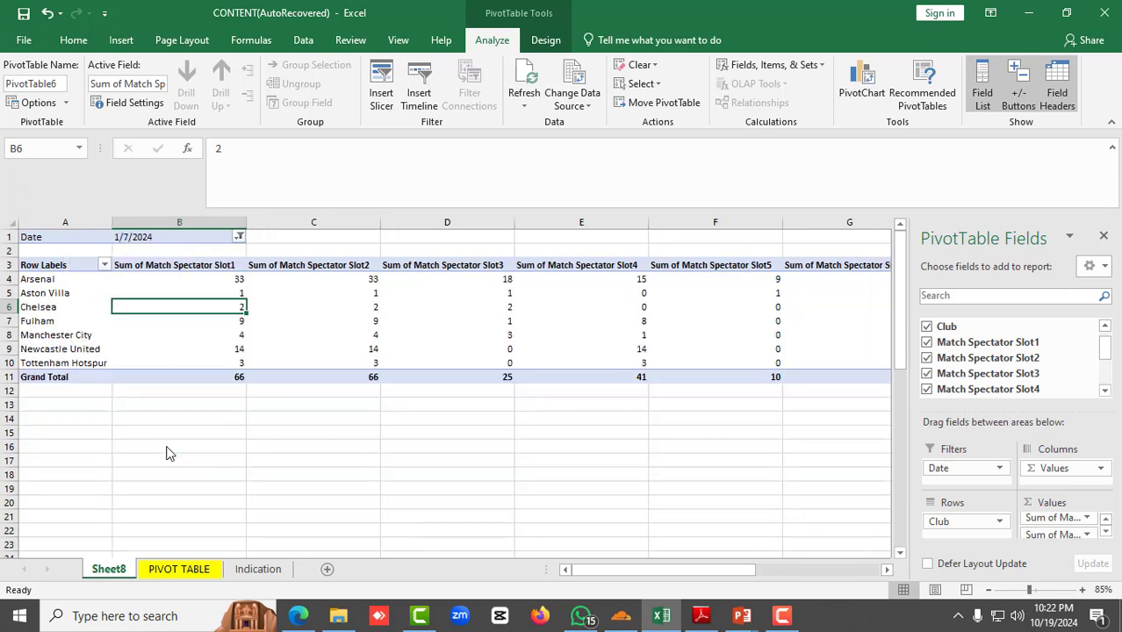
- Examine the club sums for 1/7/2024 across all eight Match Spectator Slot columns
click(88, 279)
drag(60, 279, 265, 326)
click(195, 308)
drag(74, 280, 817, 363)
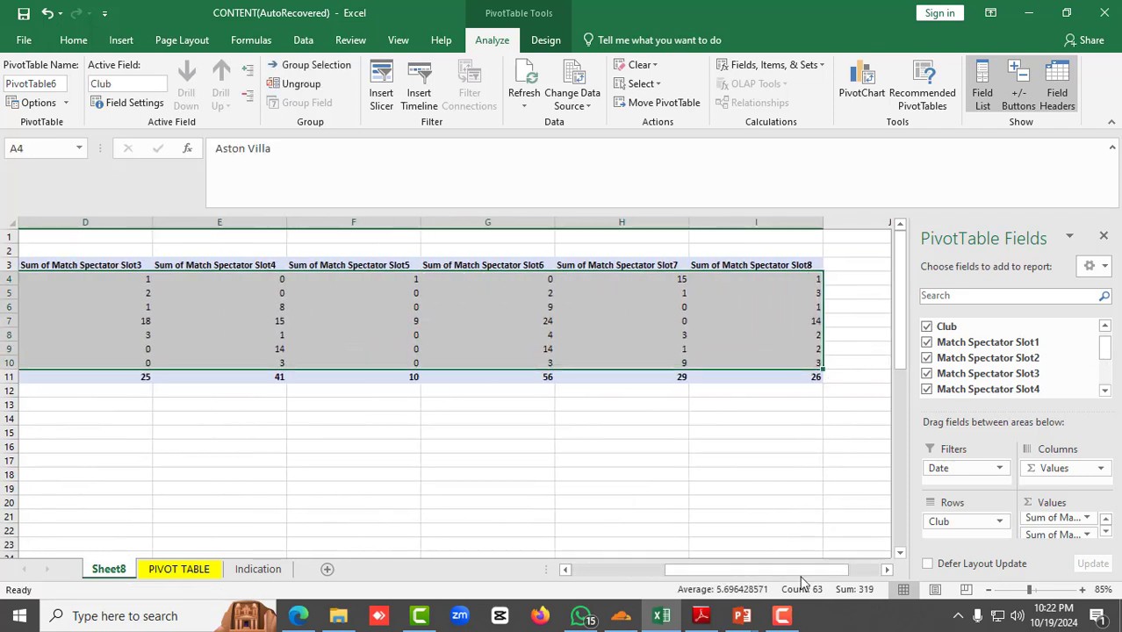
drag(801, 578, 664, 574)
click(115, 307)
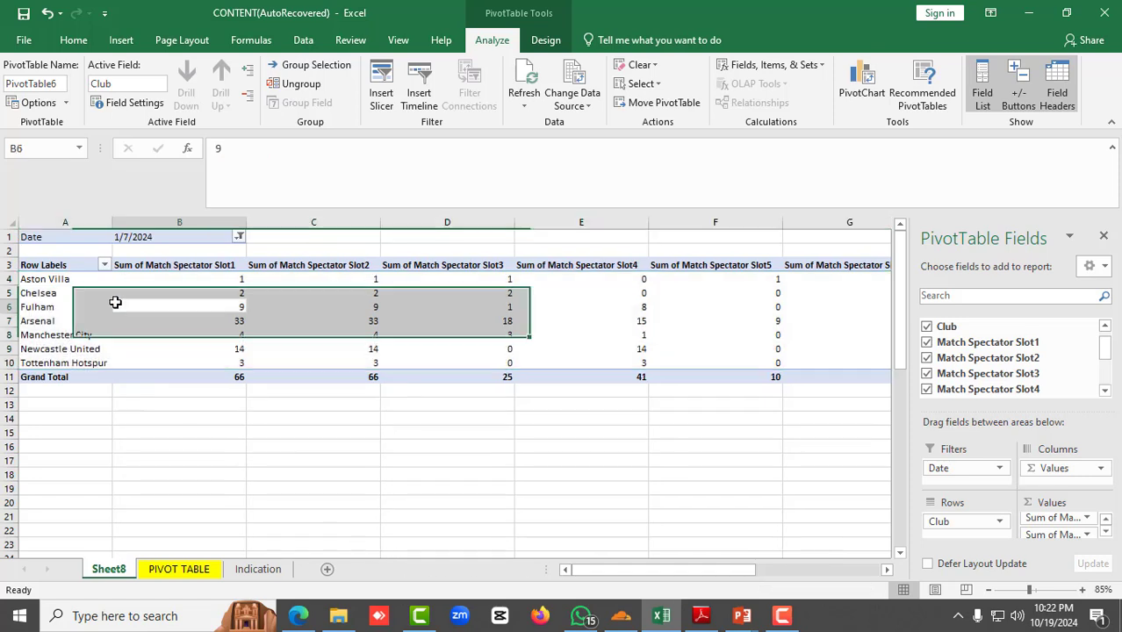
- Change the Date report filter to show only 6/5/2024
click(237, 237)
click(75, 314)
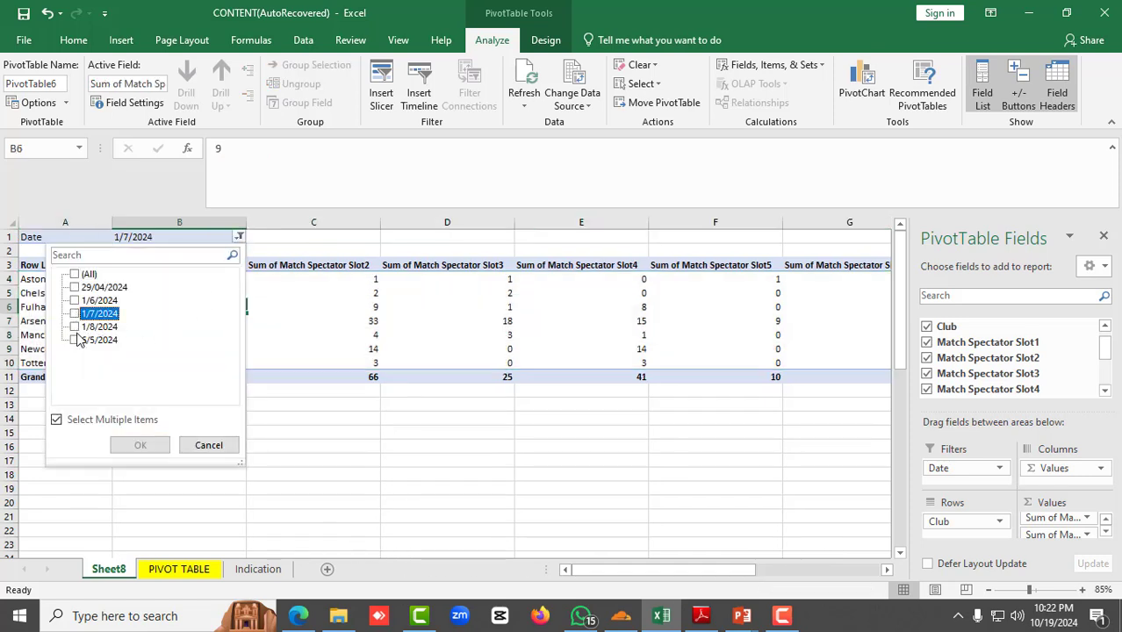
click(75, 341)
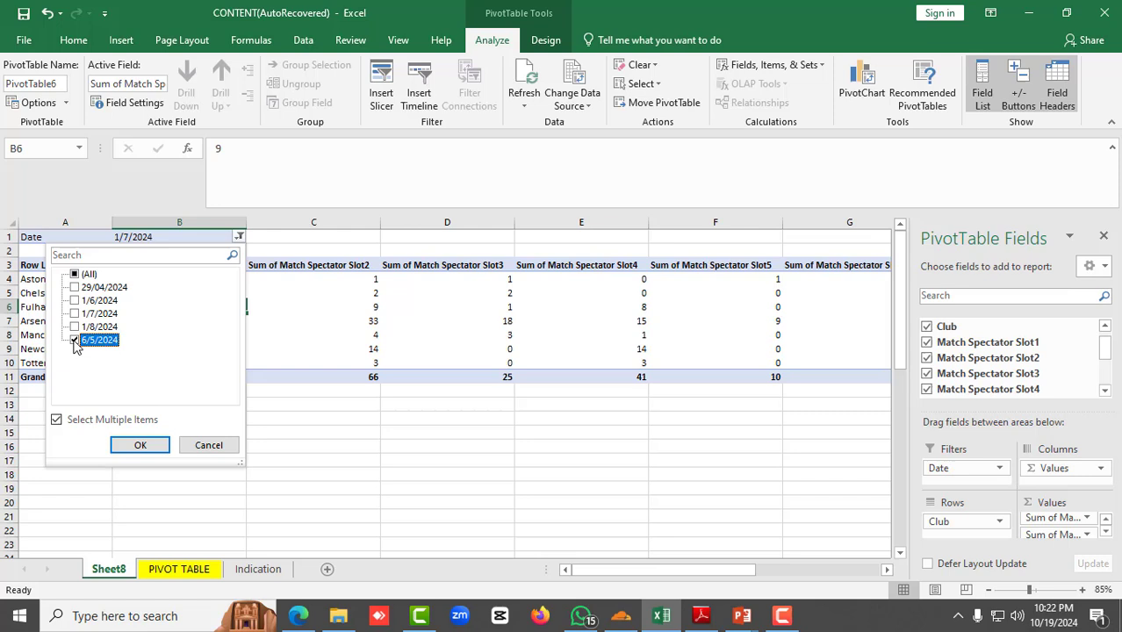
click(140, 446)
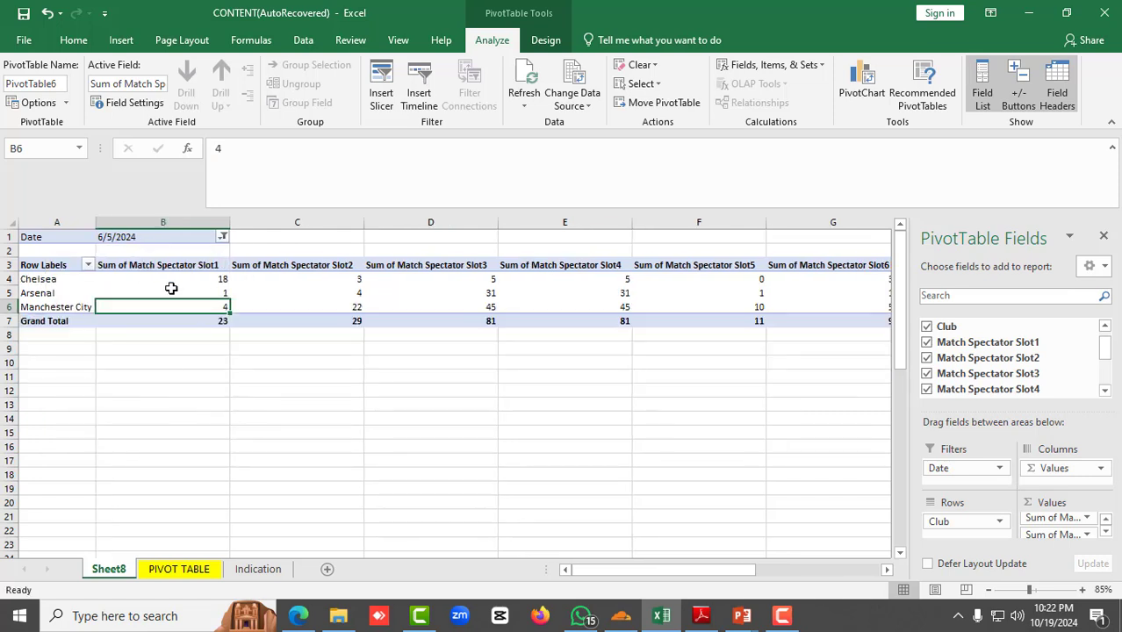
- Examine which clubs appear for 6/5/2024 and compare their Match Spectator Slot sums and grand totals
click(100, 290)
drag(33, 282, 215, 306)
click(133, 293)
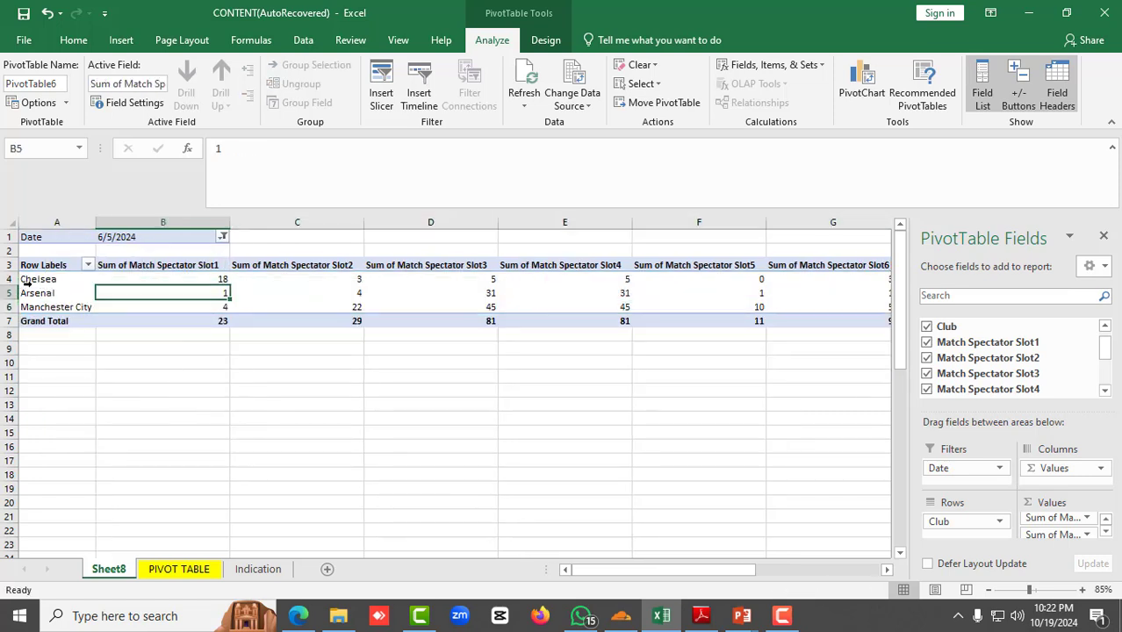
click(44, 279)
shift+click(66, 308)
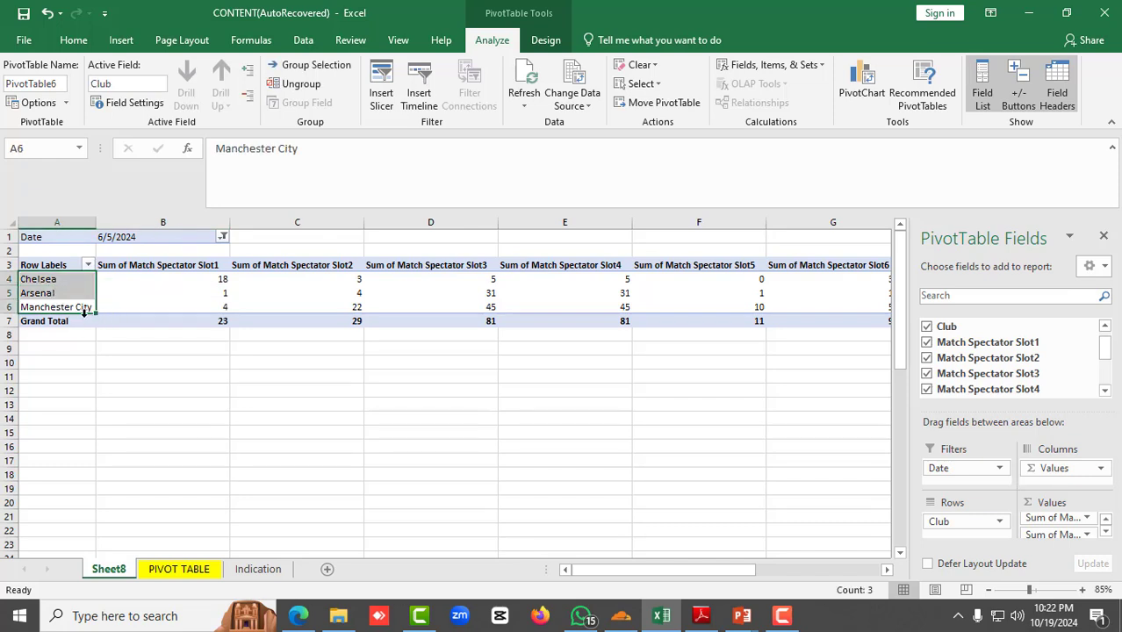
click(189, 291)
drag(205, 279, 283, 307)
drag(347, 285, 360, 308)
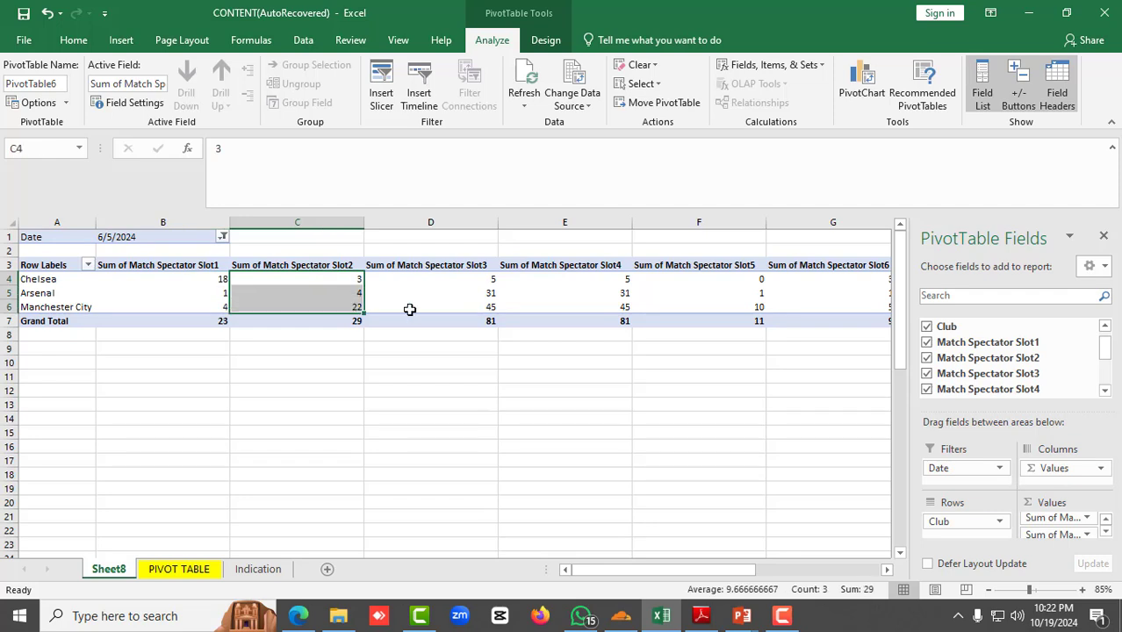
drag(459, 283, 476, 307)
drag(206, 291, 357, 318)
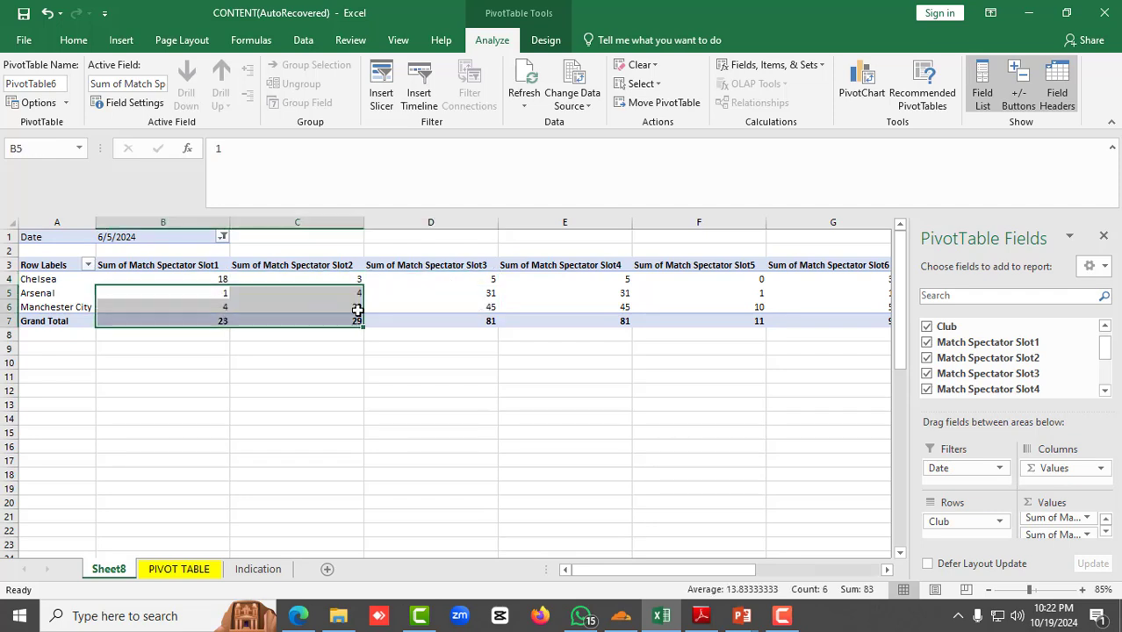
click(649, 302)
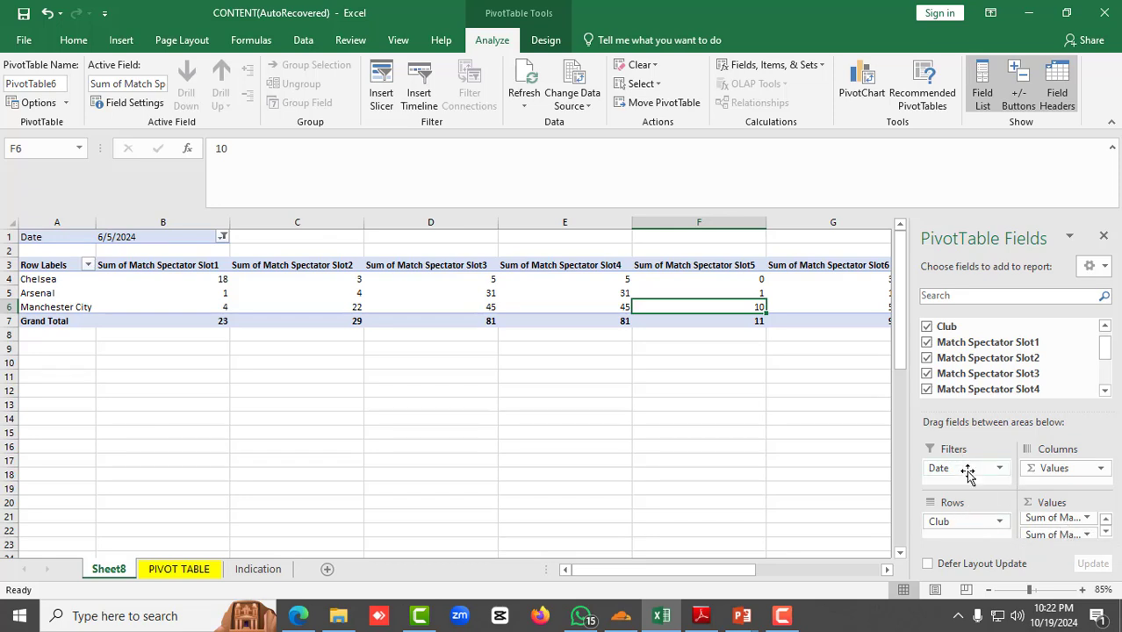
- Move the Date field from the report filters to the pivot table's columns and look over the resulting layout
drag(965, 469, 1045, 487)
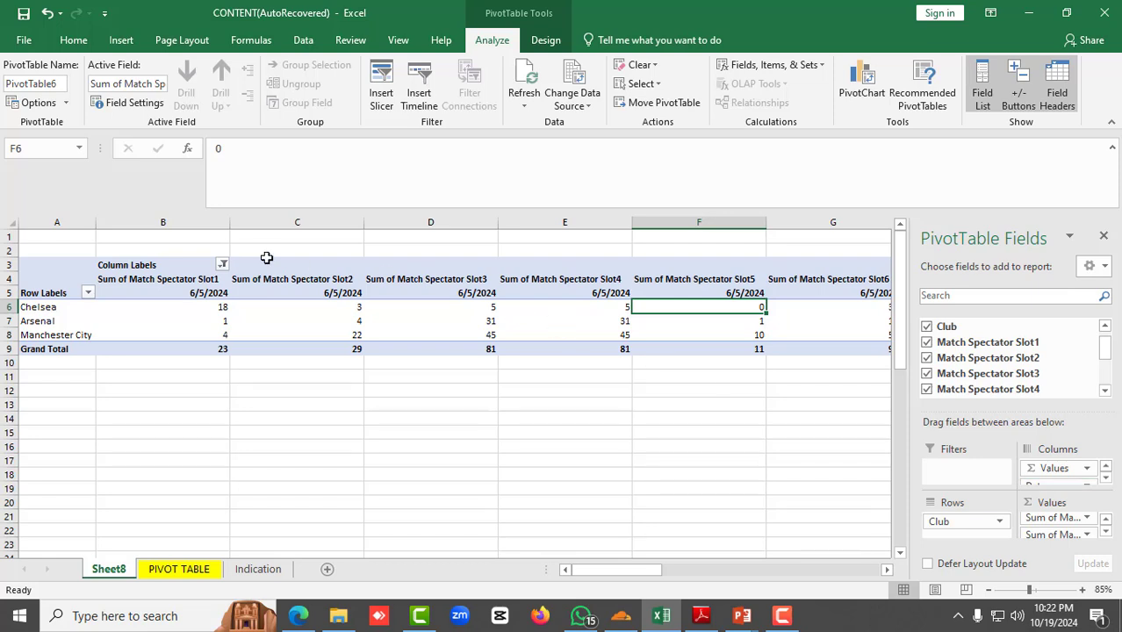
click(303, 321)
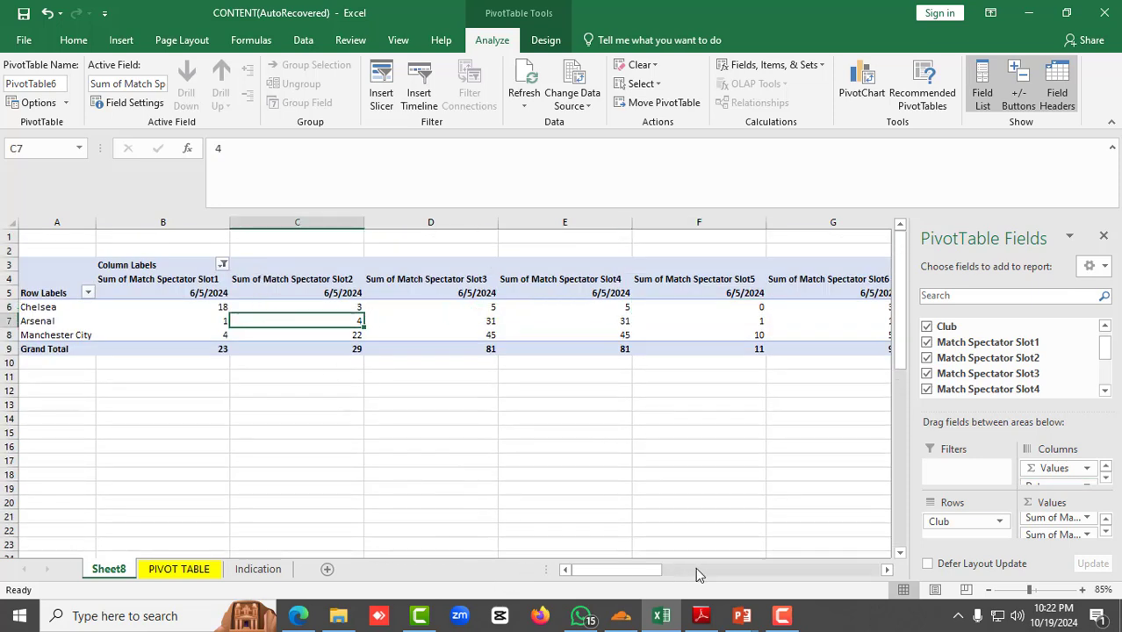
scroll(501, 386, down, 2)
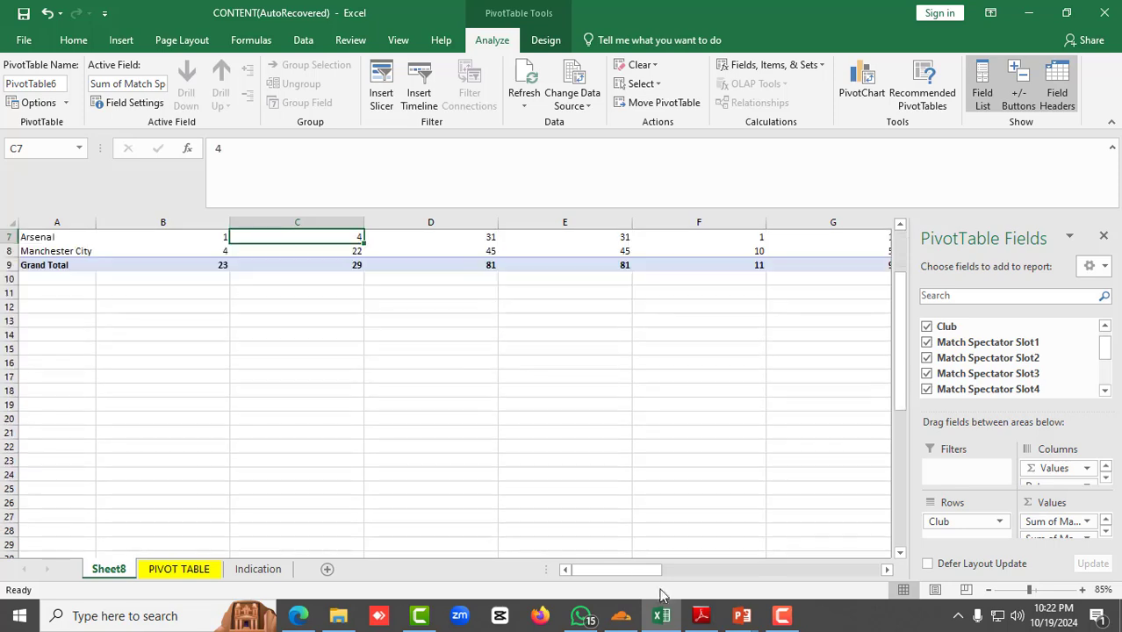
drag(614, 577, 590, 569)
scroll(704, 433, up, 2)
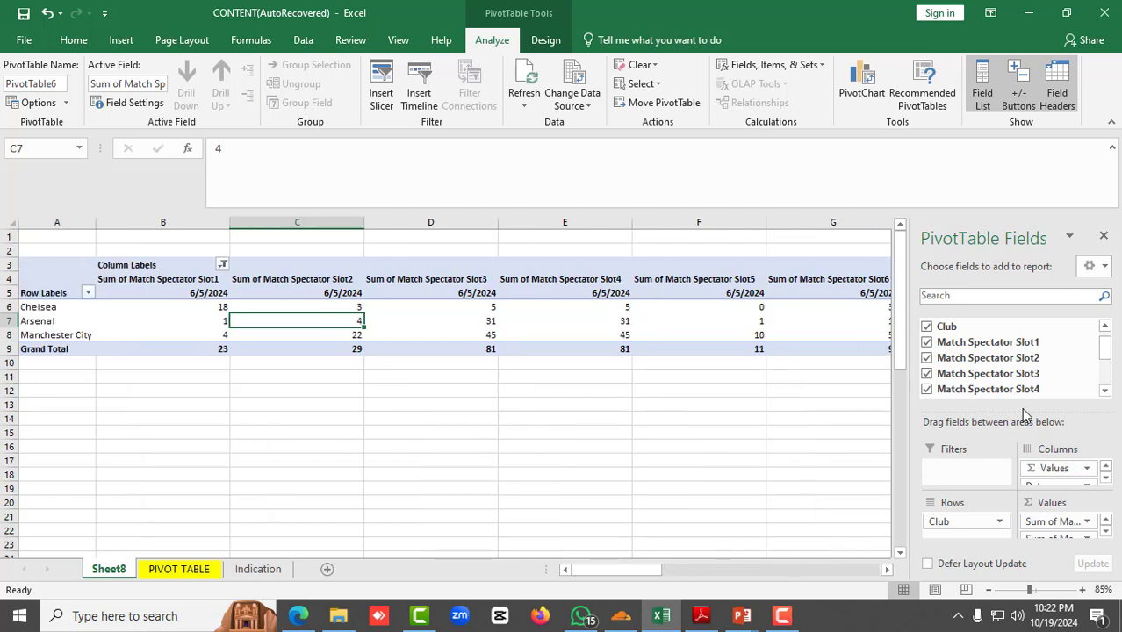
- Remove the Date field from the pivot table's columns and review the sums by club
click(1106, 478)
drag(1073, 484, 1035, 367)
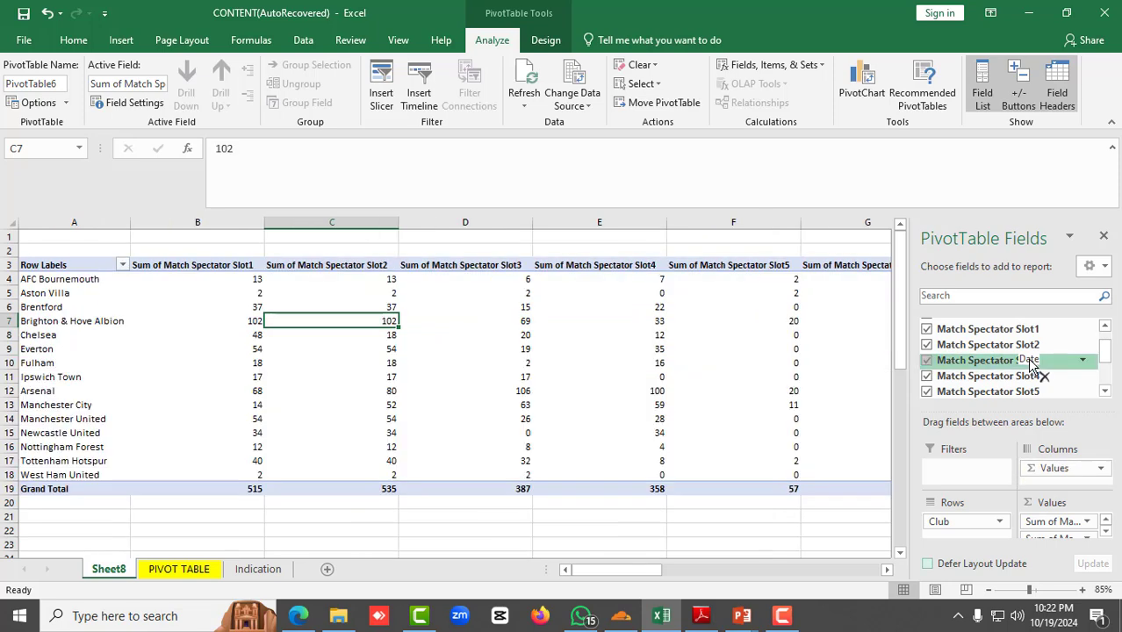
click(156, 319)
scroll(855, 434, down, 2)
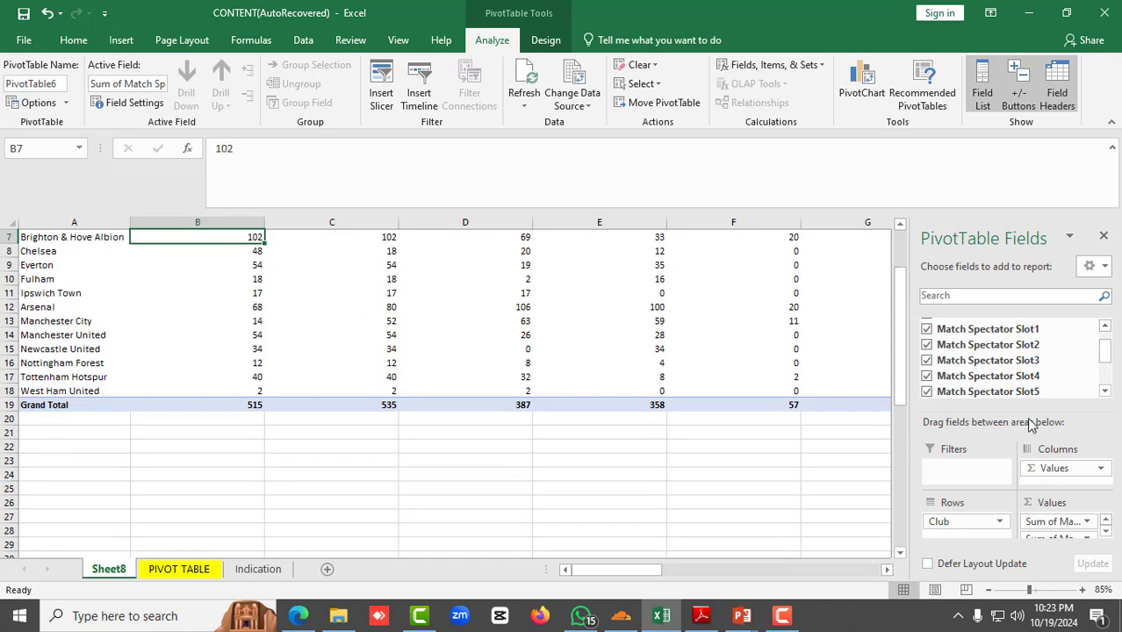
scroll(1022, 358, up, 1)
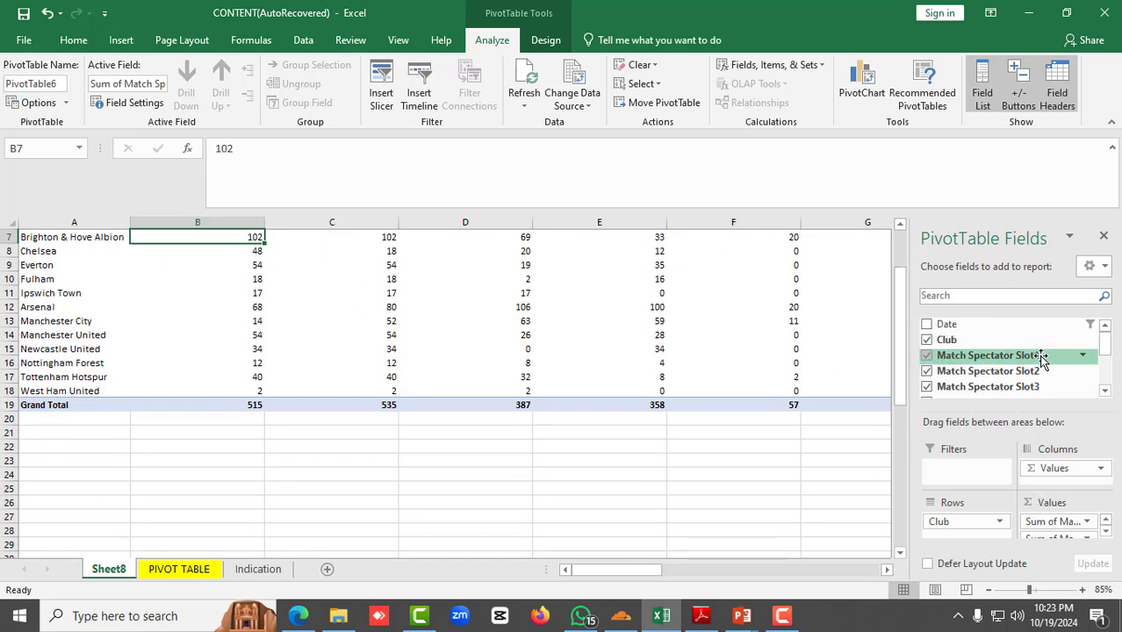
- Try the Date field beneath Club in the pivot table's rows, and remove it again
click(927, 325)
scroll(359, 365, up, 2)
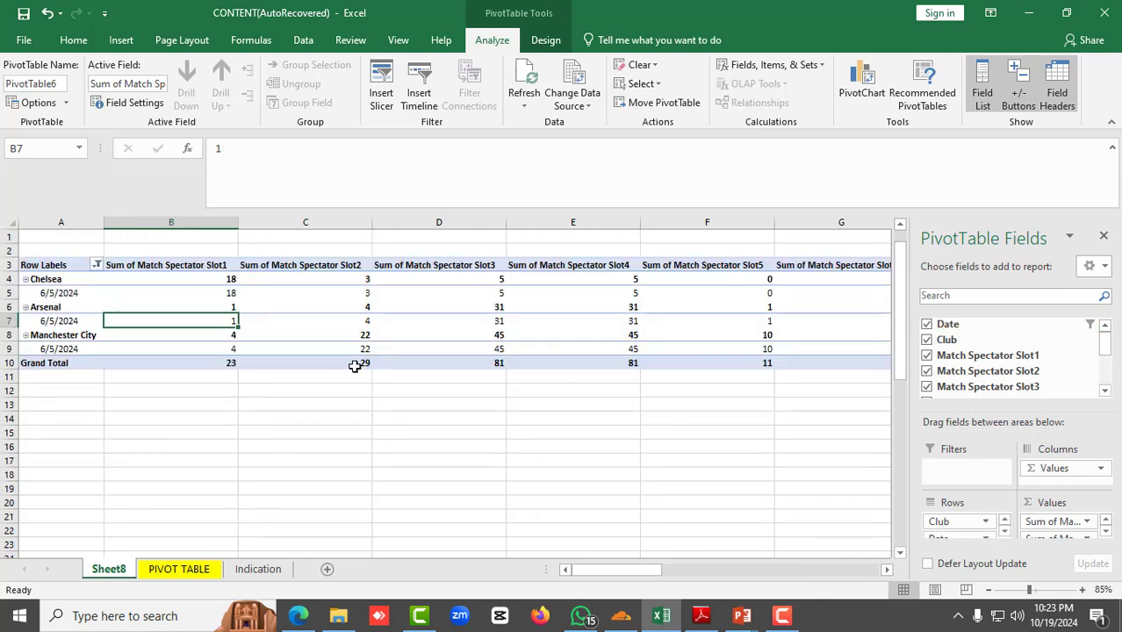
scroll(985, 523, down, 1)
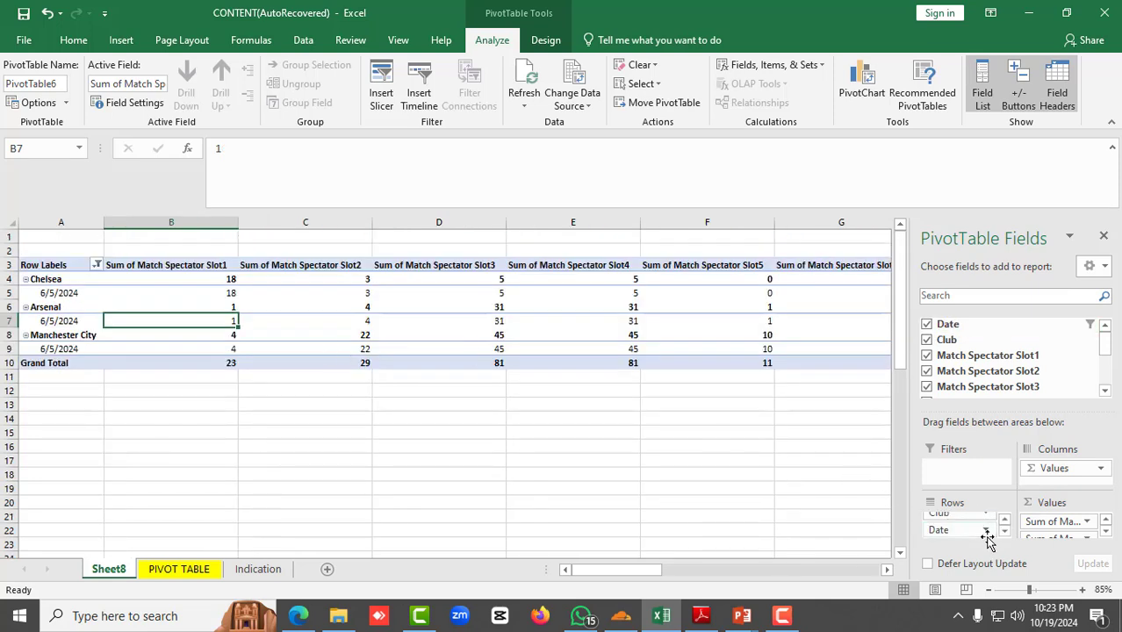
click(927, 325)
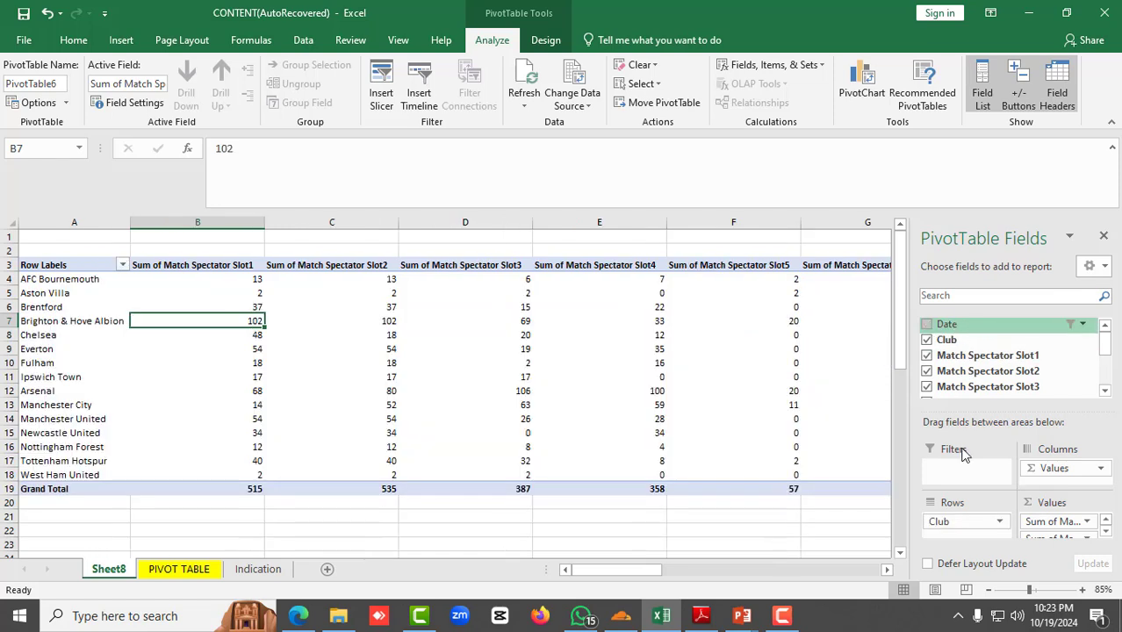
- Add the Date field to the pivot table's rows and place it above Club
click(1108, 532)
click(1107, 532)
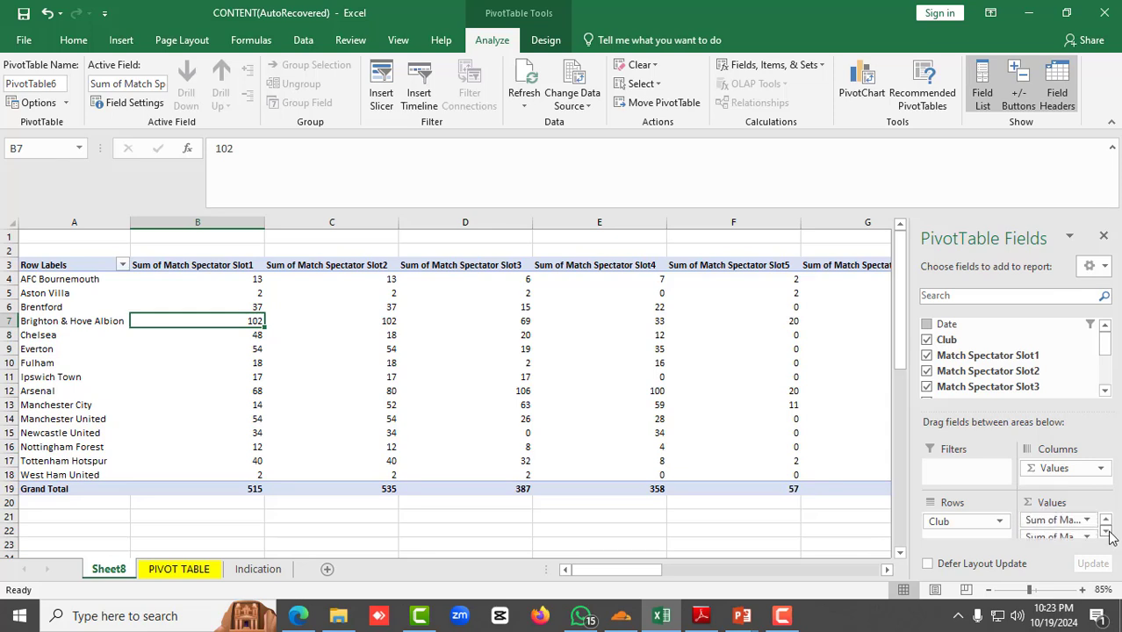
click(1107, 519)
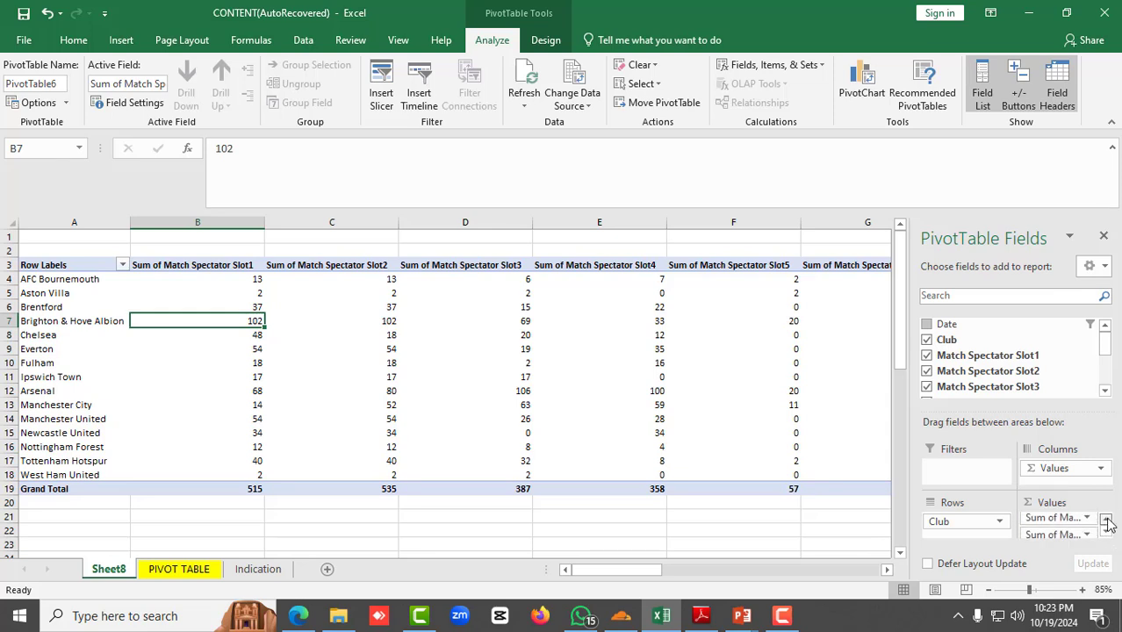
drag(940, 325, 946, 537)
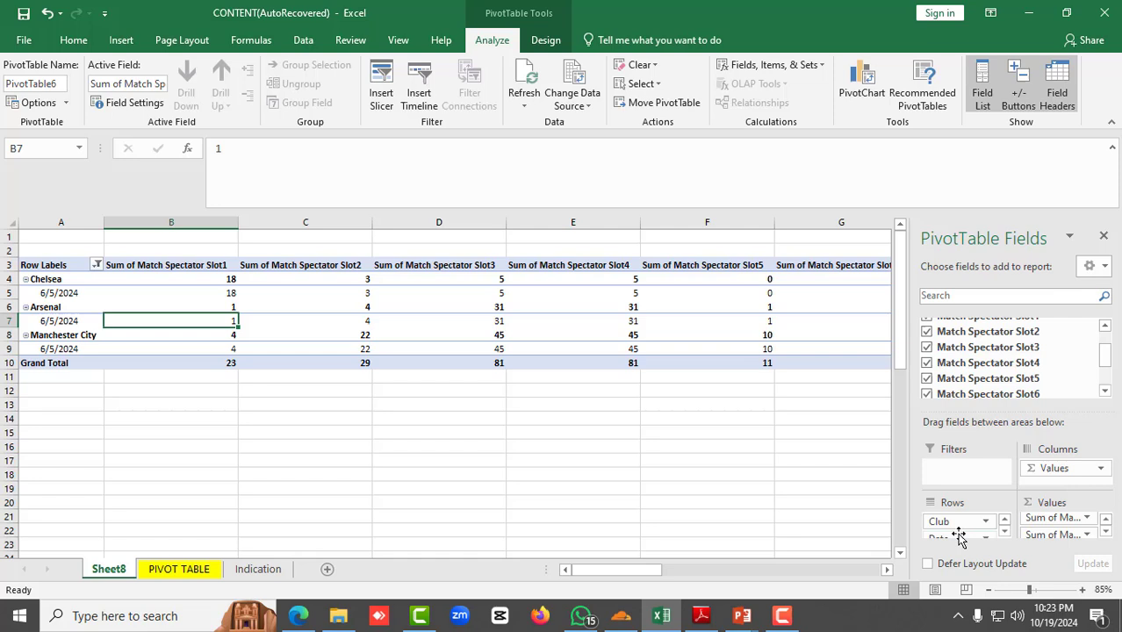
click(1006, 531)
scroll(972, 526, up, 1)
drag(951, 521, 961, 542)
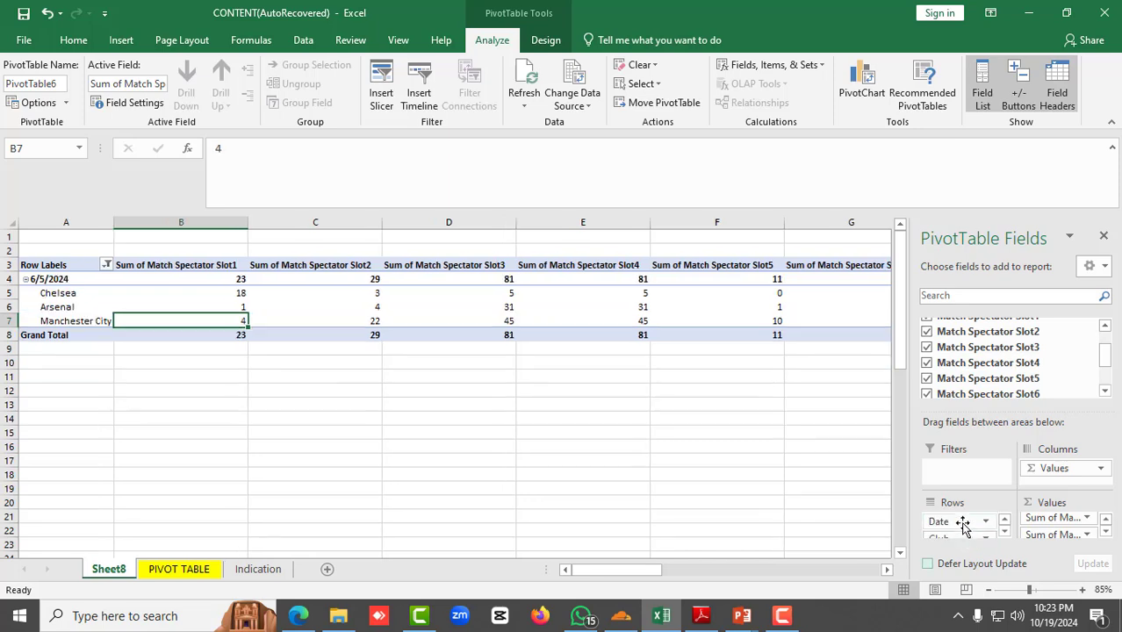
- Examine the clubs grouped under the date row and their Match Spectator Slot sums and grand totals
click(228, 336)
scroll(219, 352, down, 1)
scroll(230, 347, up, 1)
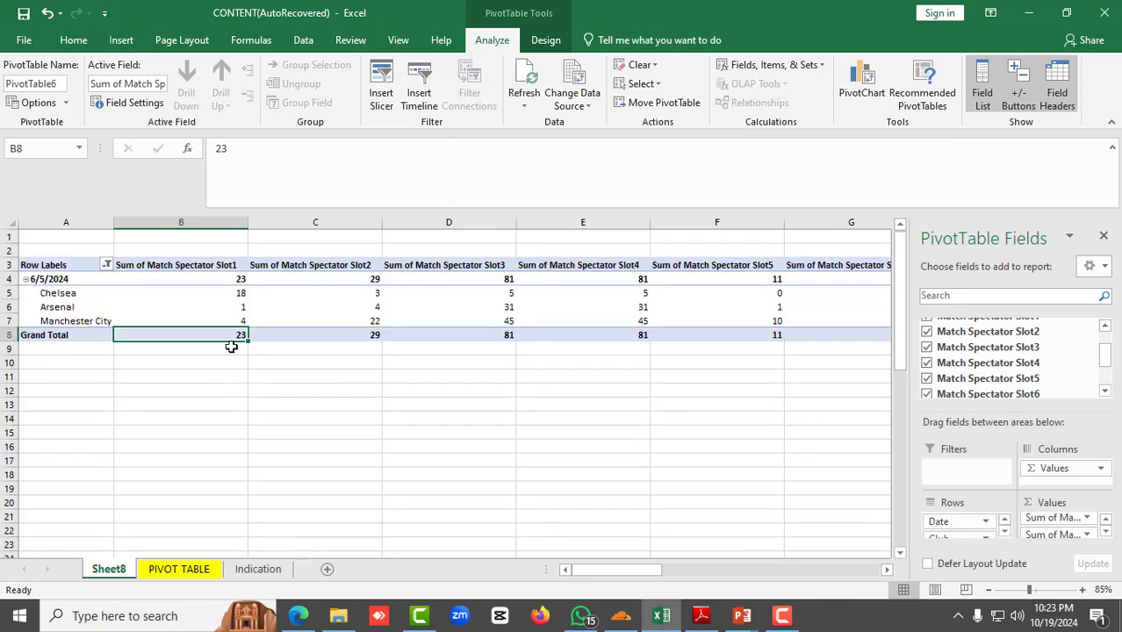
click(221, 322)
click(167, 293)
click(77, 279)
scroll(85, 333, down, 2)
scroll(75, 296, up, 2)
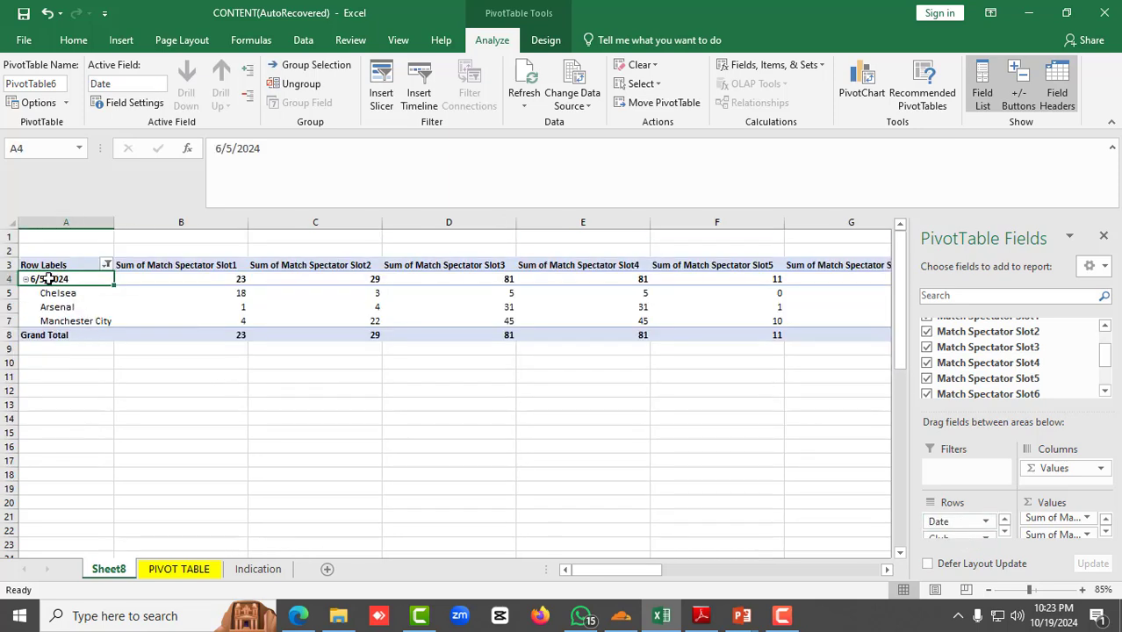
- Clear the Date filter from the row labels and review the clubs and sums listed under each date
click(105, 264)
click(225, 572)
click(106, 265)
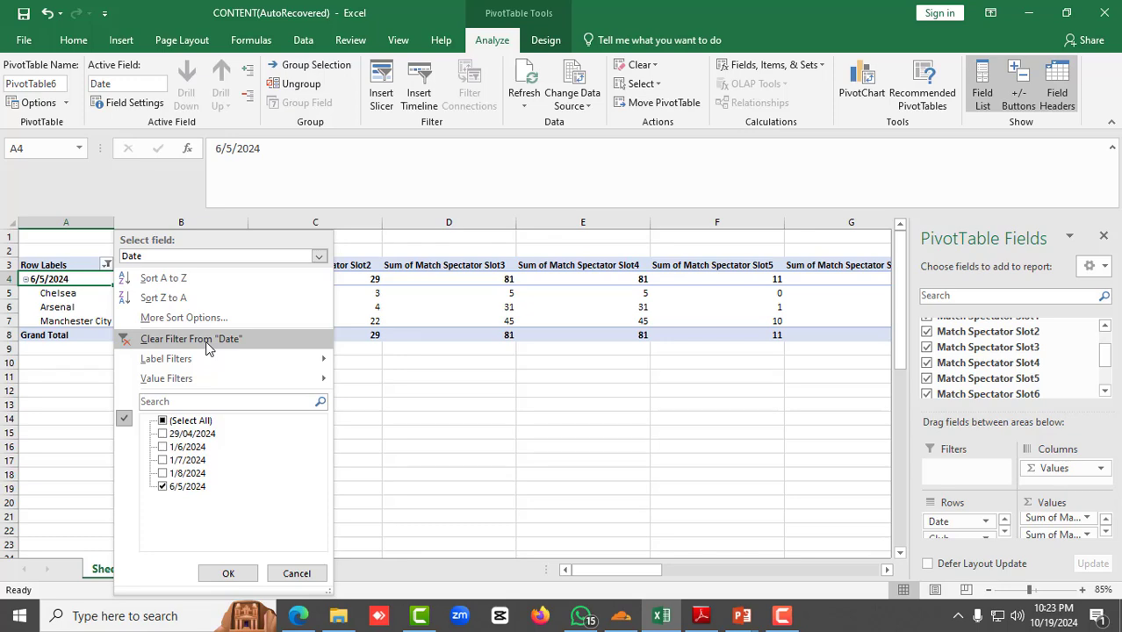
click(209, 347)
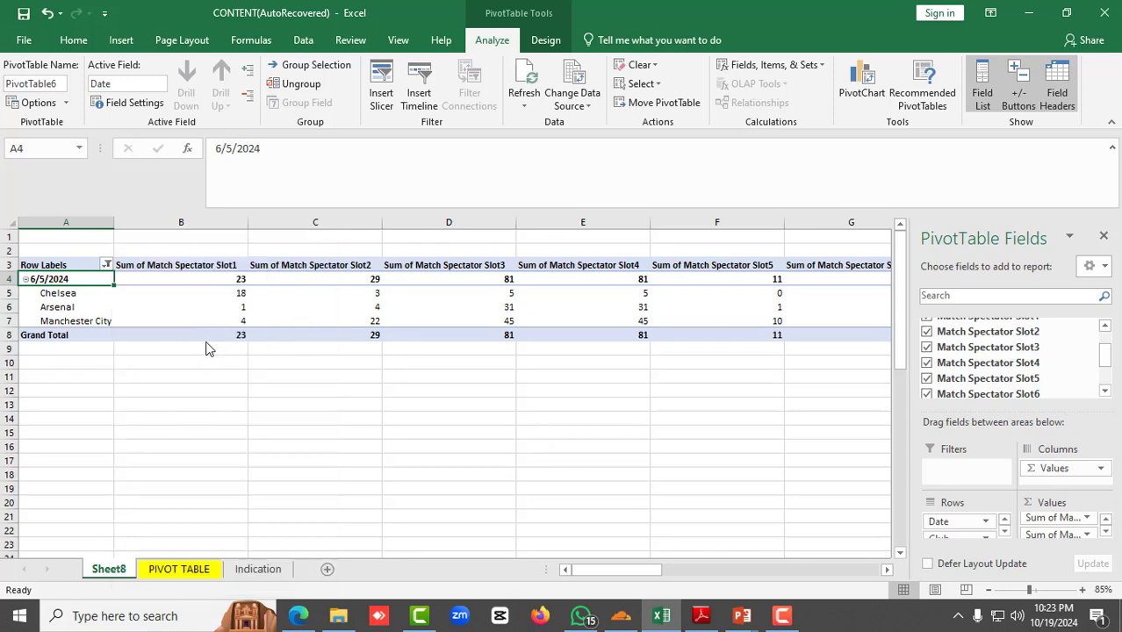
scroll(298, 439, down, 14)
scroll(300, 449, up, 14)
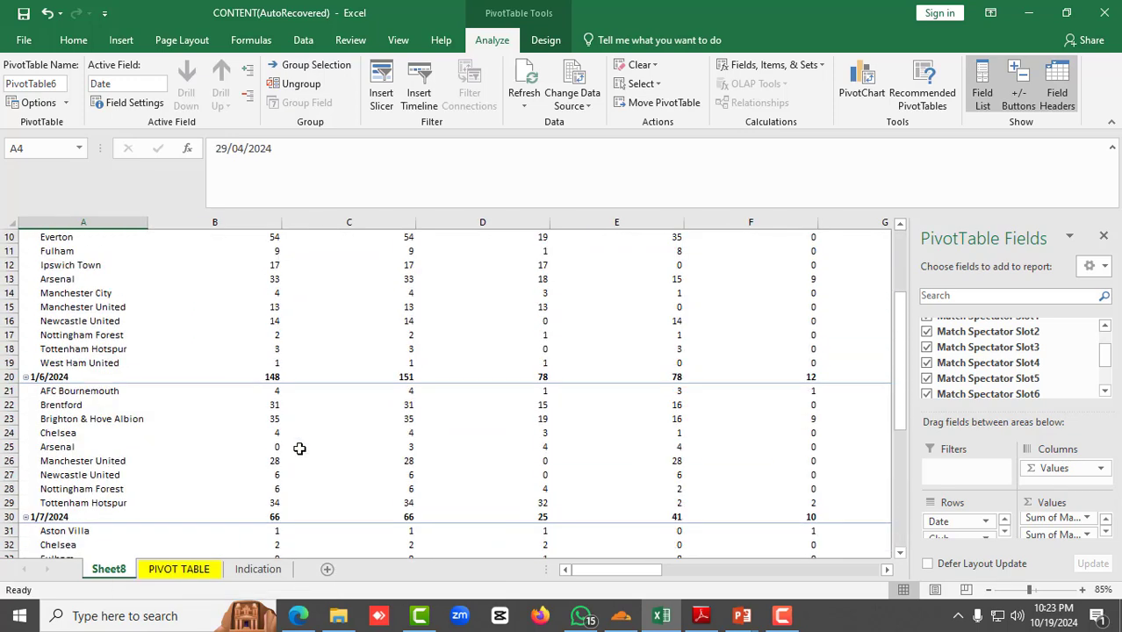
click(122, 296)
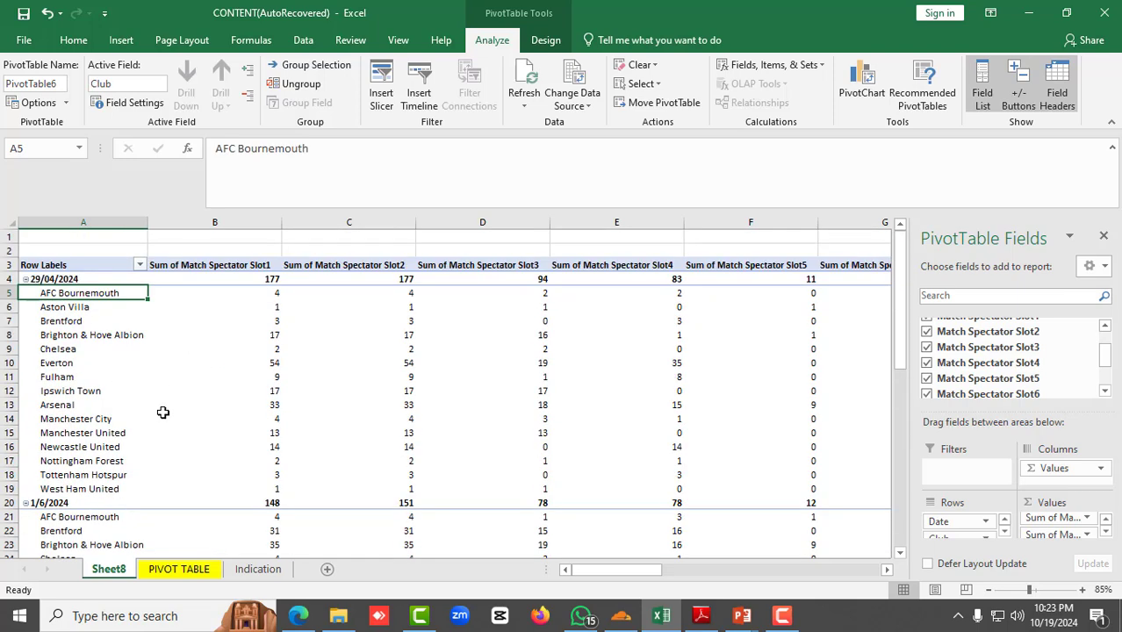
mouse_move(162, 411)
scroll(409, 366, down, 6)
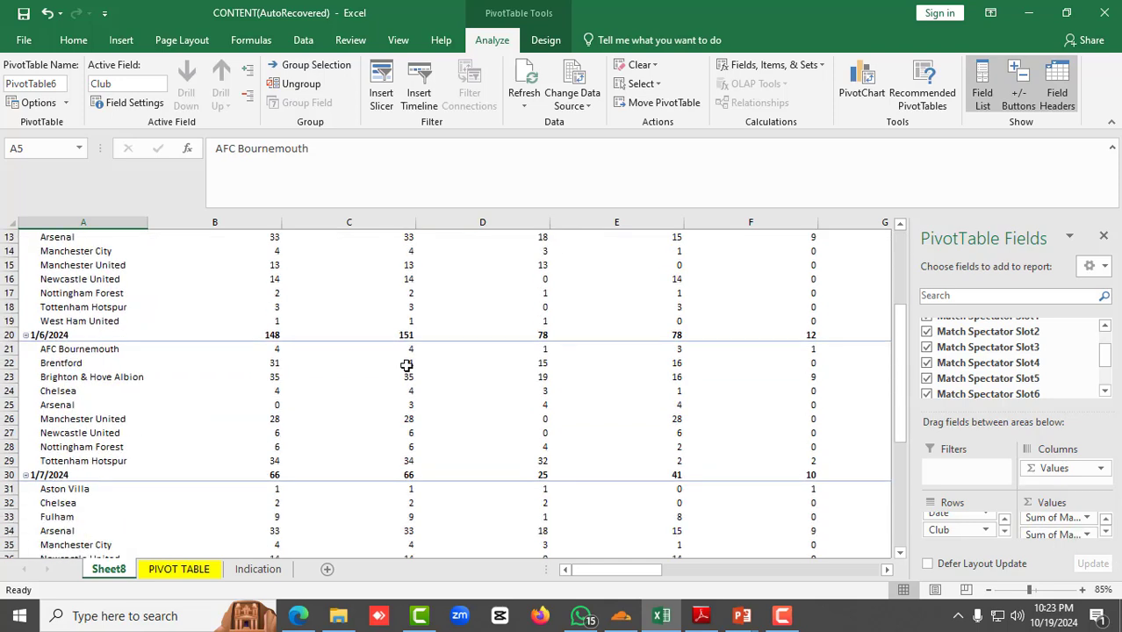
scroll(836, 537, up, 1)
scroll(836, 537, down, 2)
- Remove both Date and Club from the pivot table's rows and look over the remaining slot sums and fields
drag(993, 521, 1010, 467)
drag(993, 527, 1002, 369)
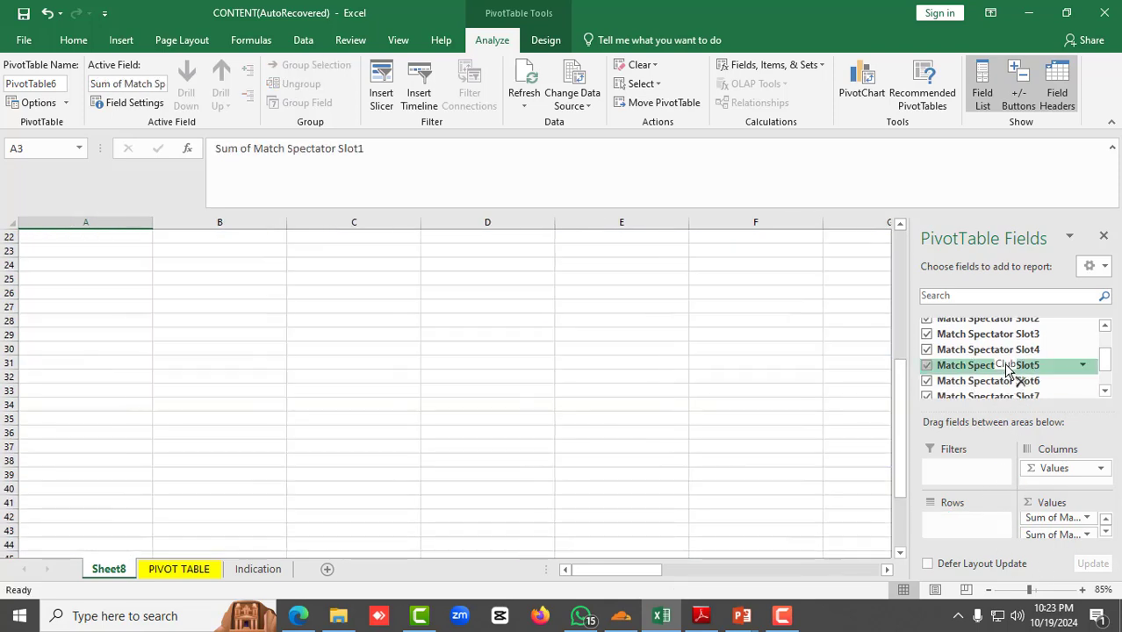
scroll(1014, 364, up, 2)
scroll(279, 370, down, 3)
scroll(289, 384, up, 10)
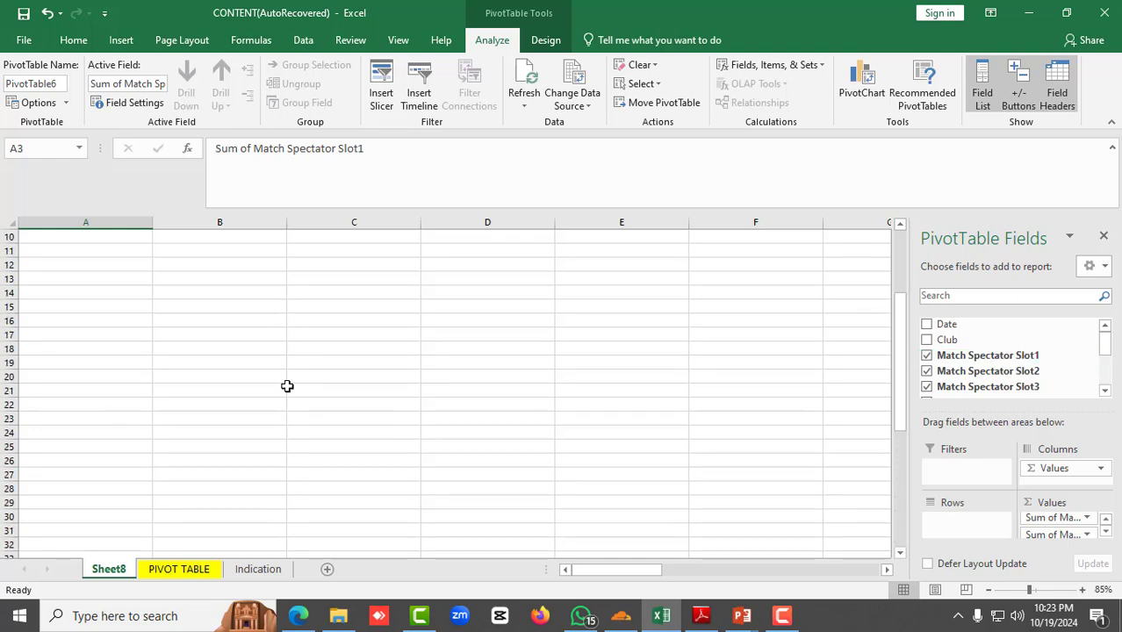
scroll(1006, 351, down, 2)
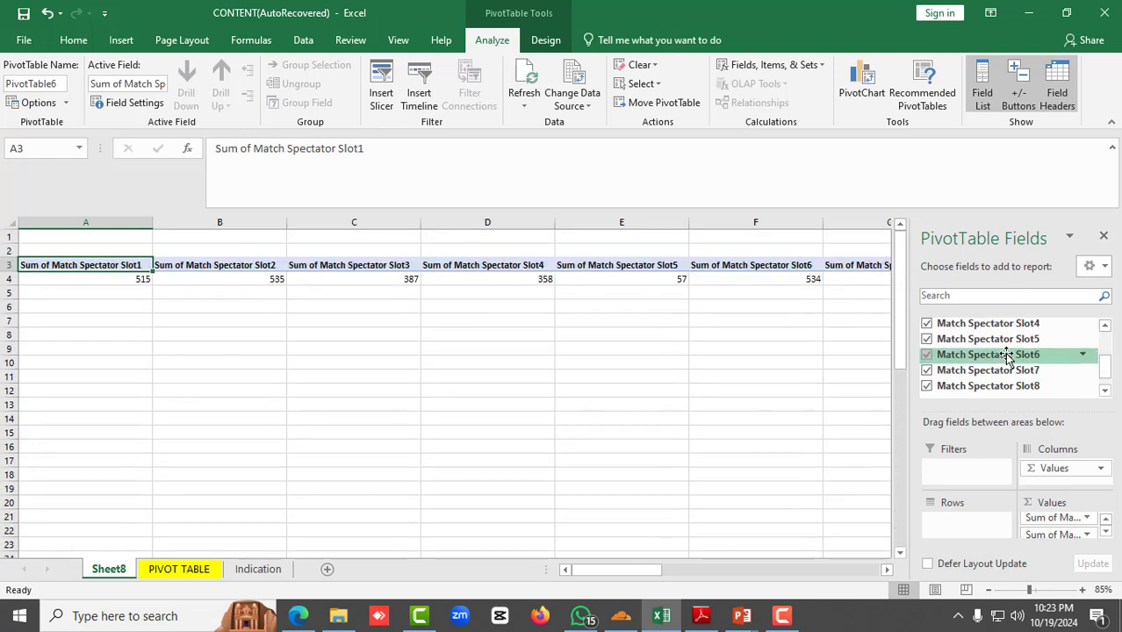
scroll(966, 353, up, 2)
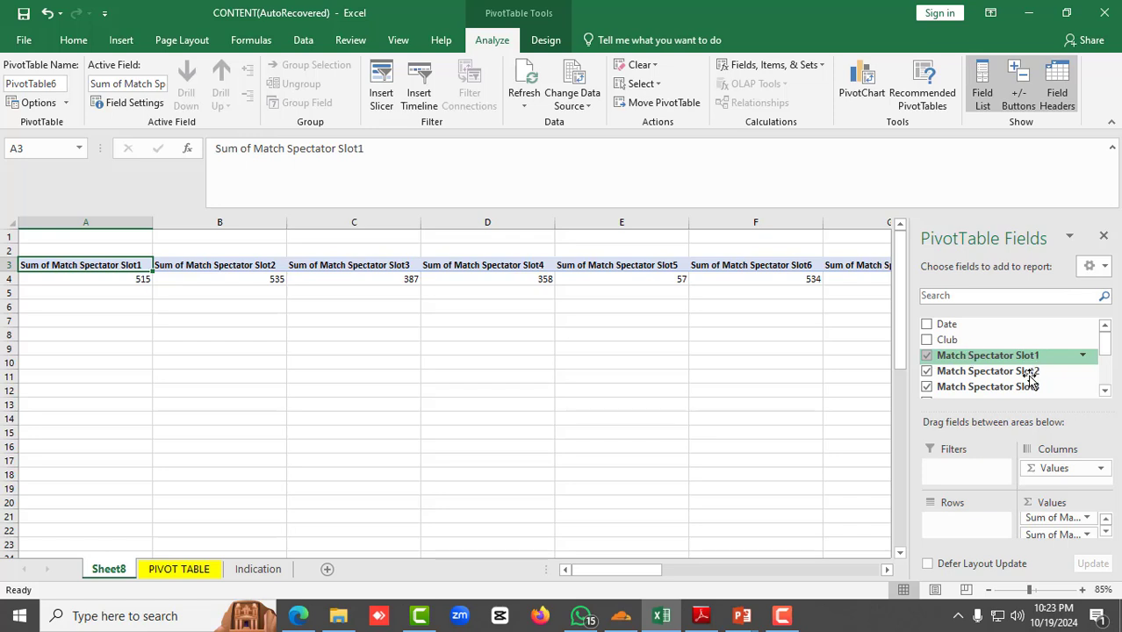
- Add the Club field to the pivot table's columns beneath Values and review the slot sums spread across the clubs
drag(949, 340, 1064, 485)
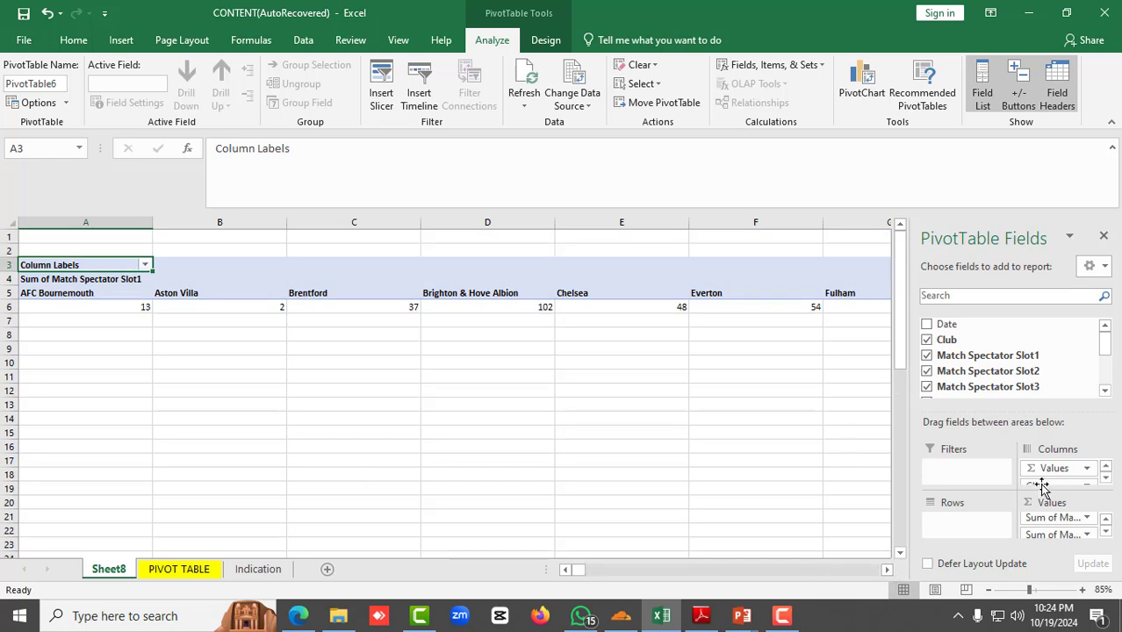
click(1106, 479)
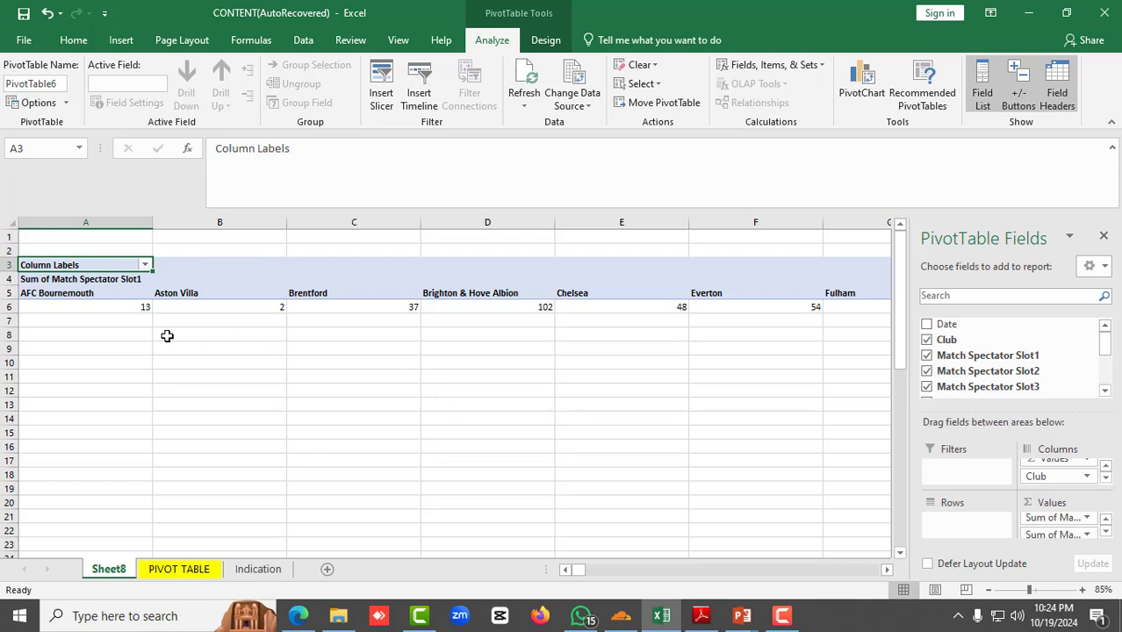
click(126, 305)
click(280, 305)
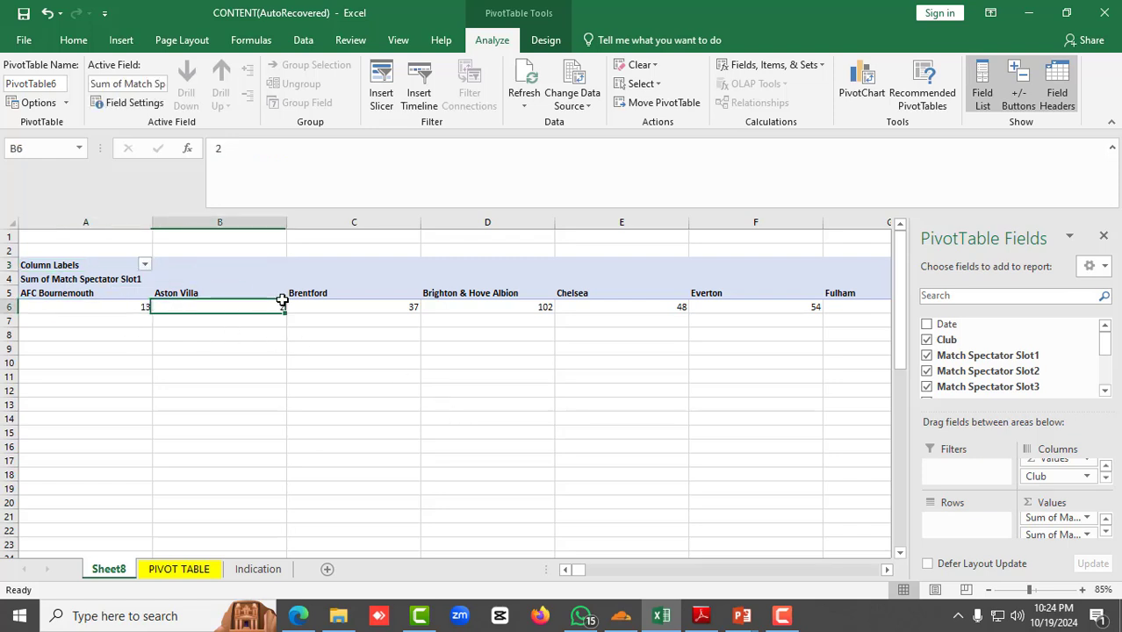
click(425, 311)
click(381, 305)
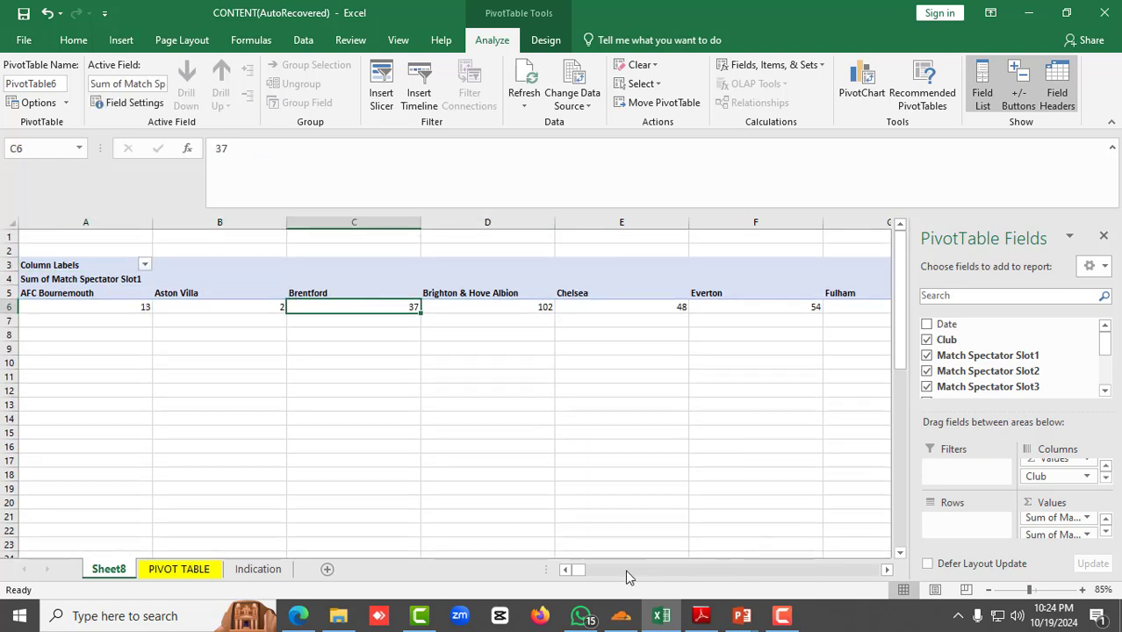
click(889, 570)
click(889, 570)
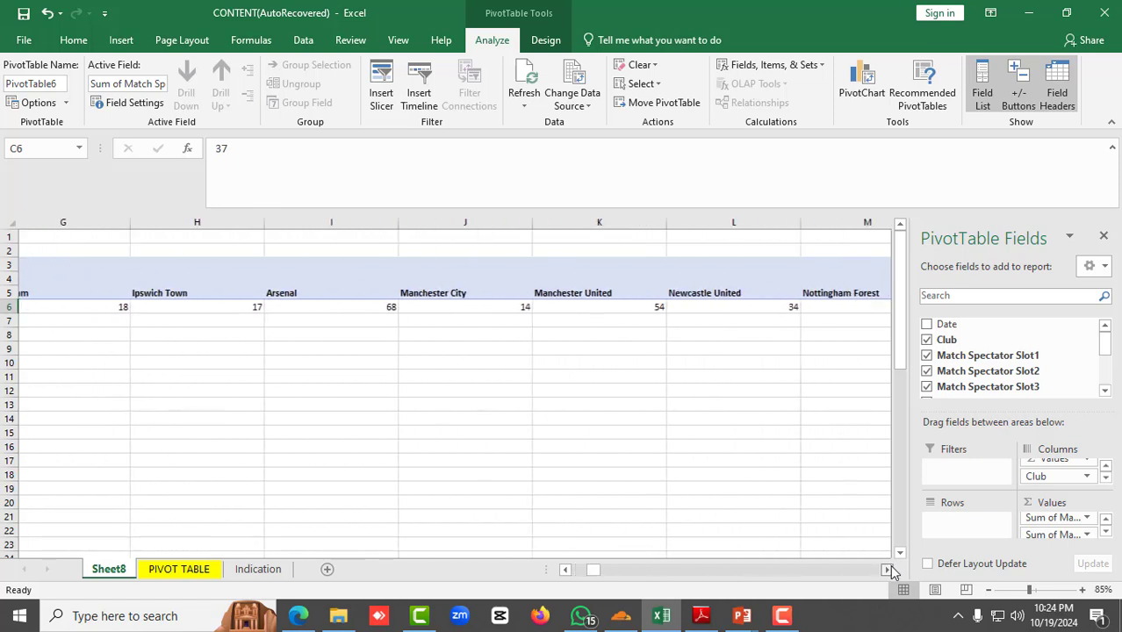
drag(889, 570, 889, 570)
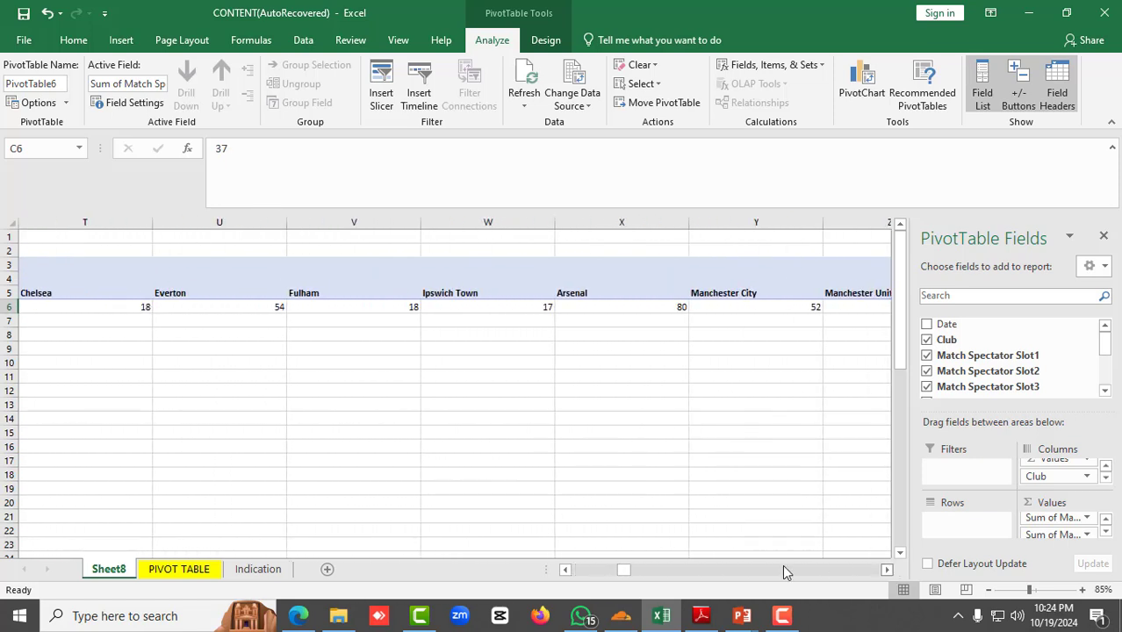
drag(626, 570, 510, 572)
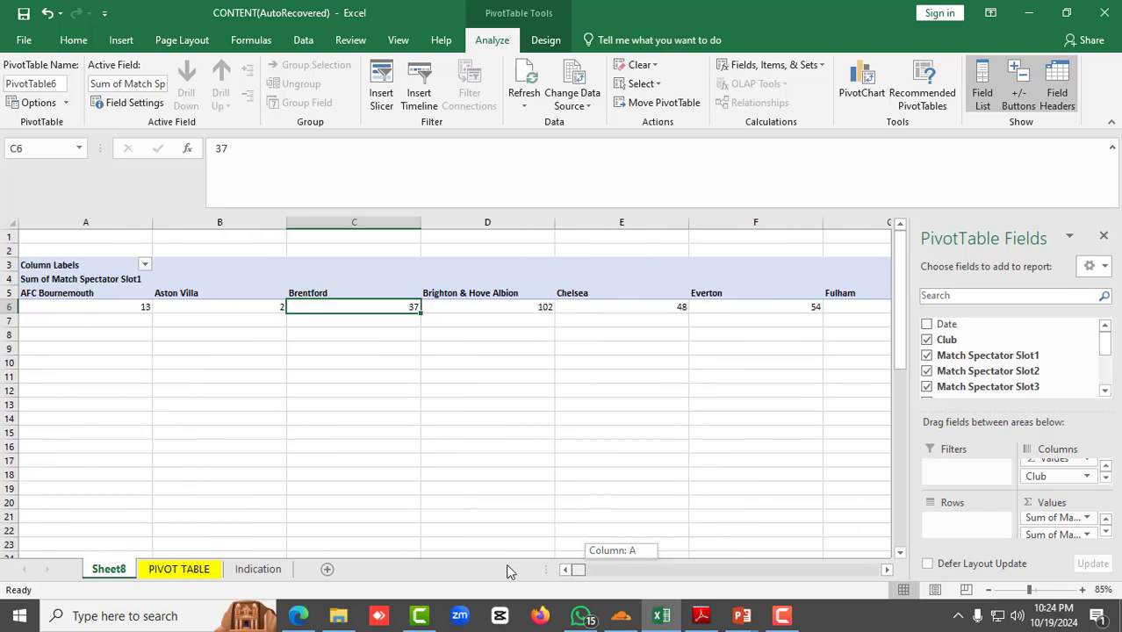
scroll(1060, 527, down, 1)
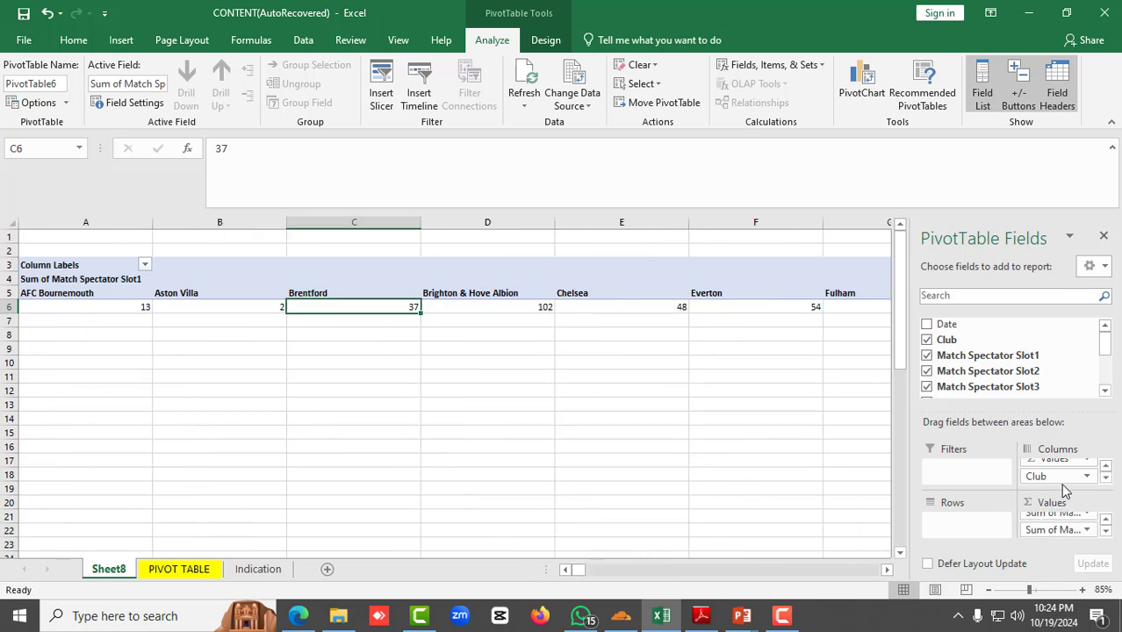
- Move the Club field from the columns to the rows and on to the report filters, and look over the slot headings
drag(1062, 482, 985, 525)
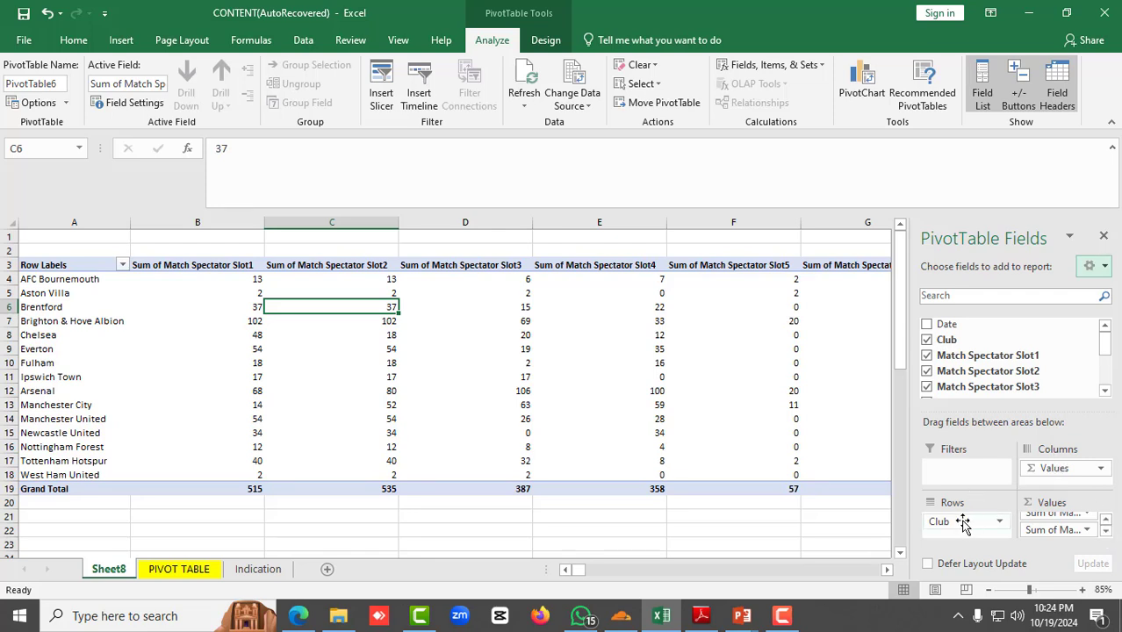
drag(963, 523, 967, 474)
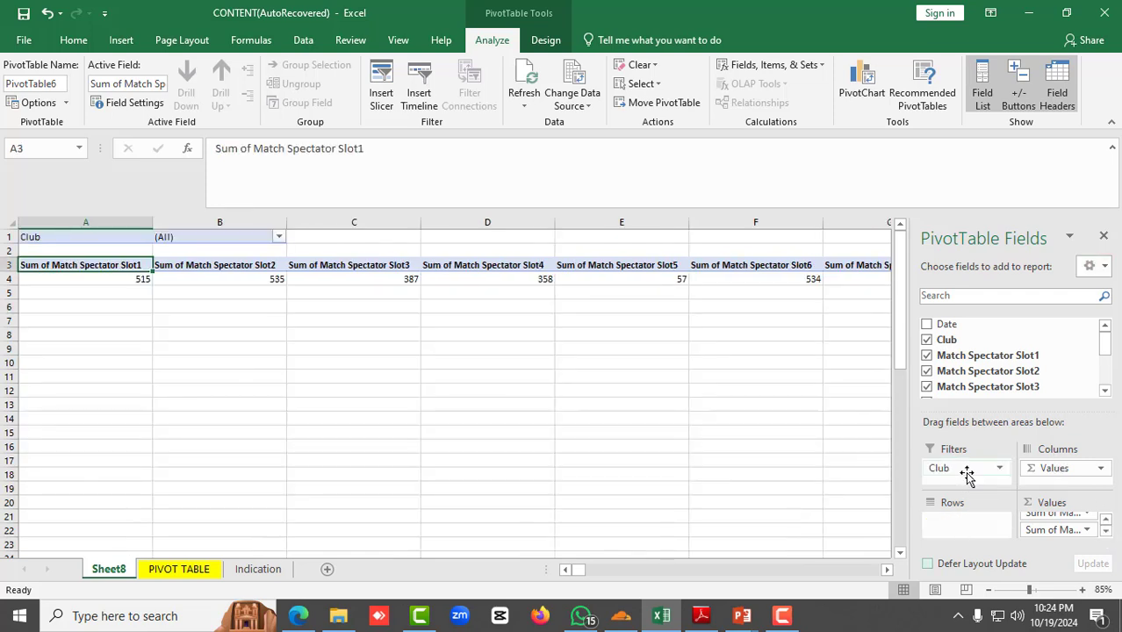
click(222, 334)
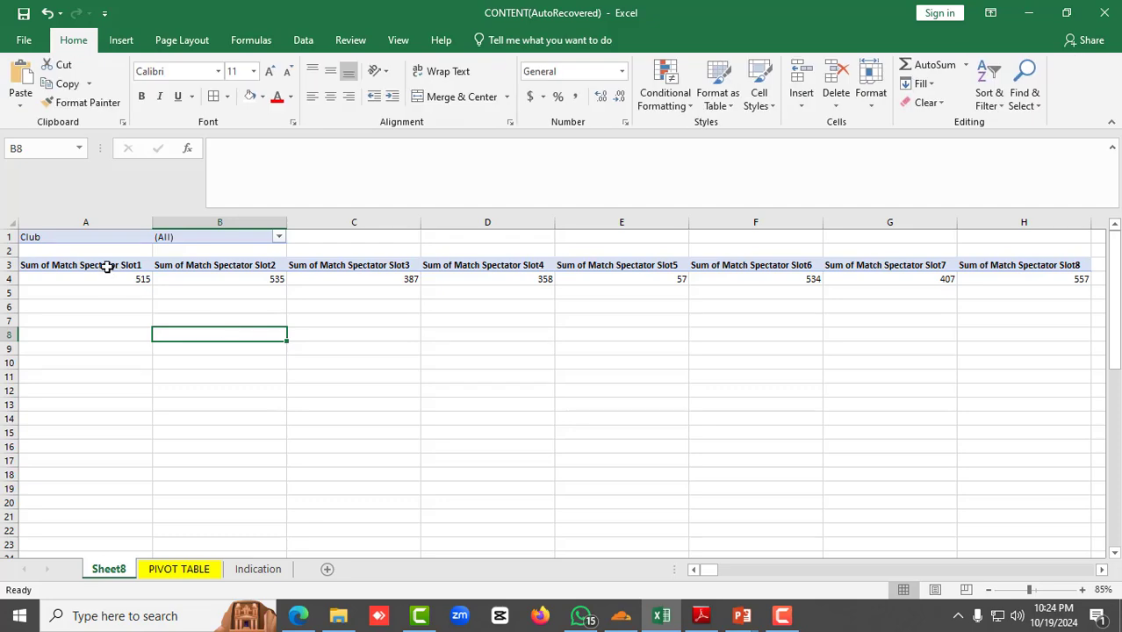
drag(106, 267, 579, 264)
drag(591, 571, 556, 571)
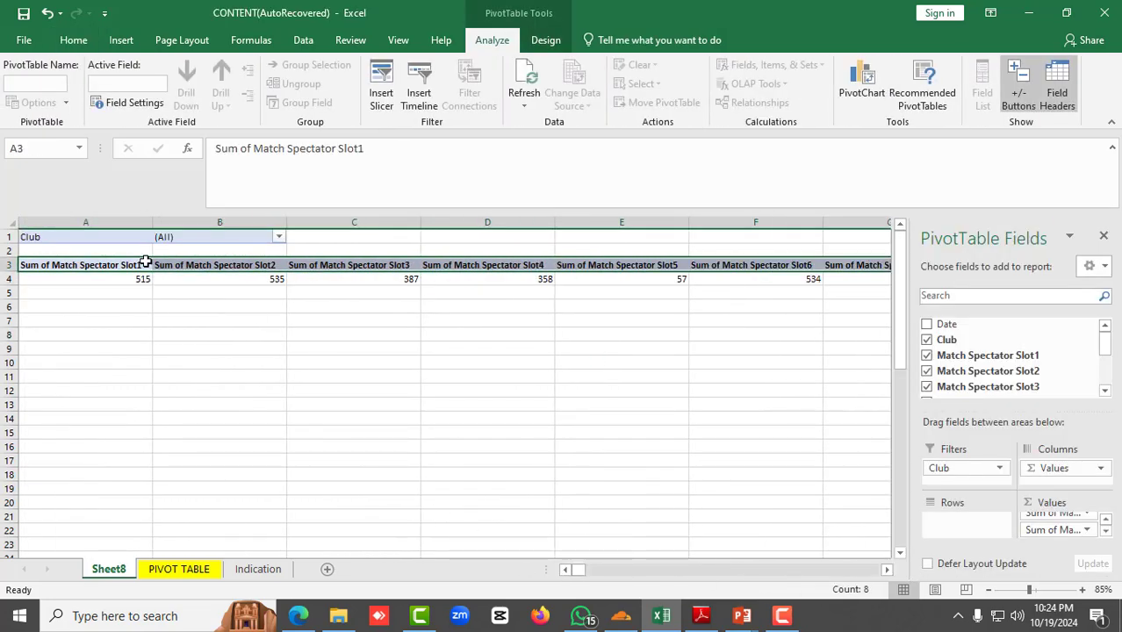
- Allow multiple selections in the Club report filter and restrict the pivot table to Chelsea only
click(246, 251)
click(279, 238)
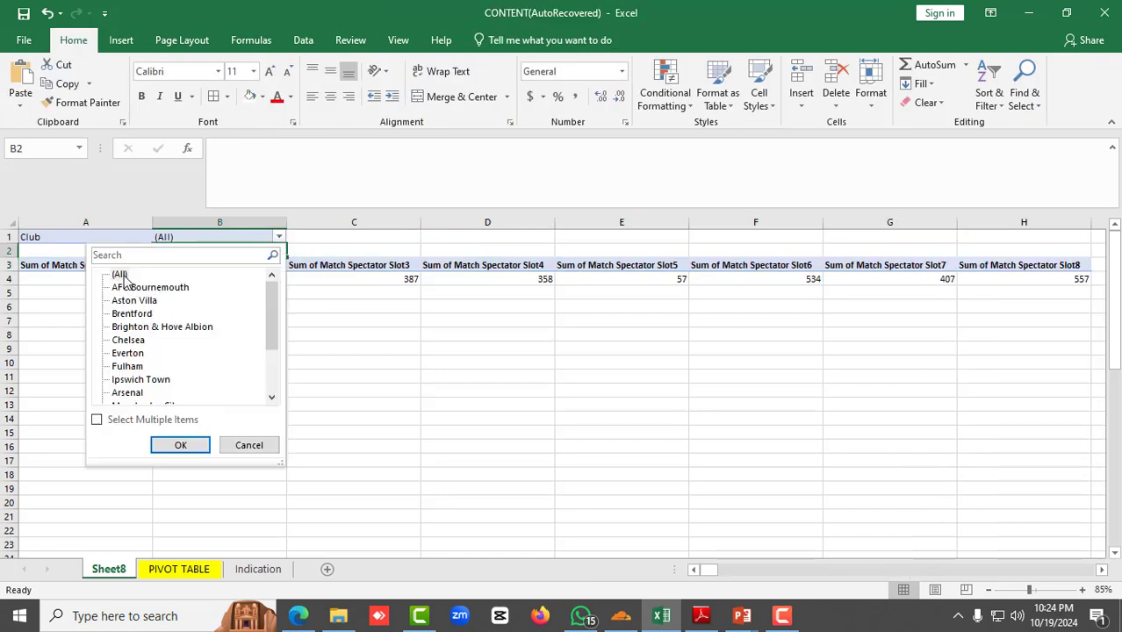
click(97, 421)
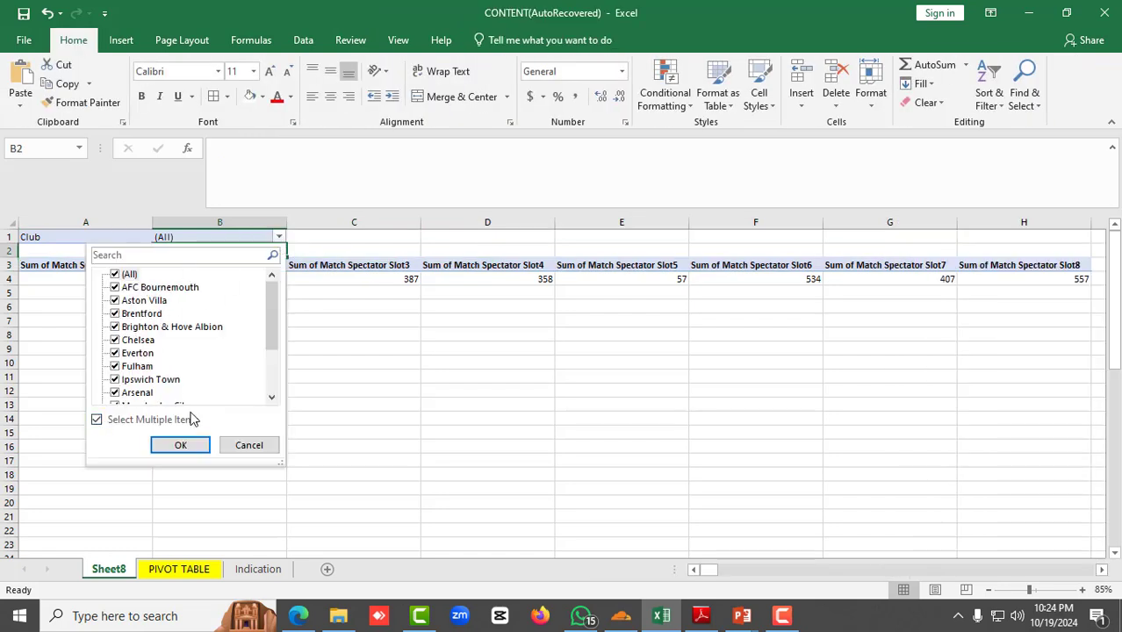
click(126, 276)
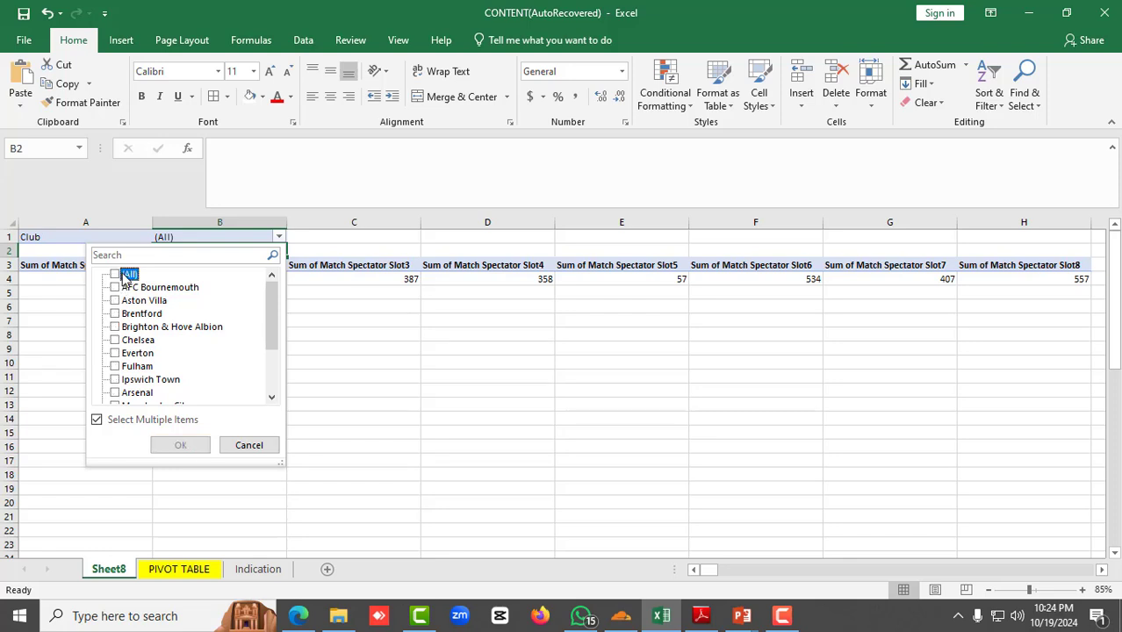
click(117, 340)
click(180, 445)
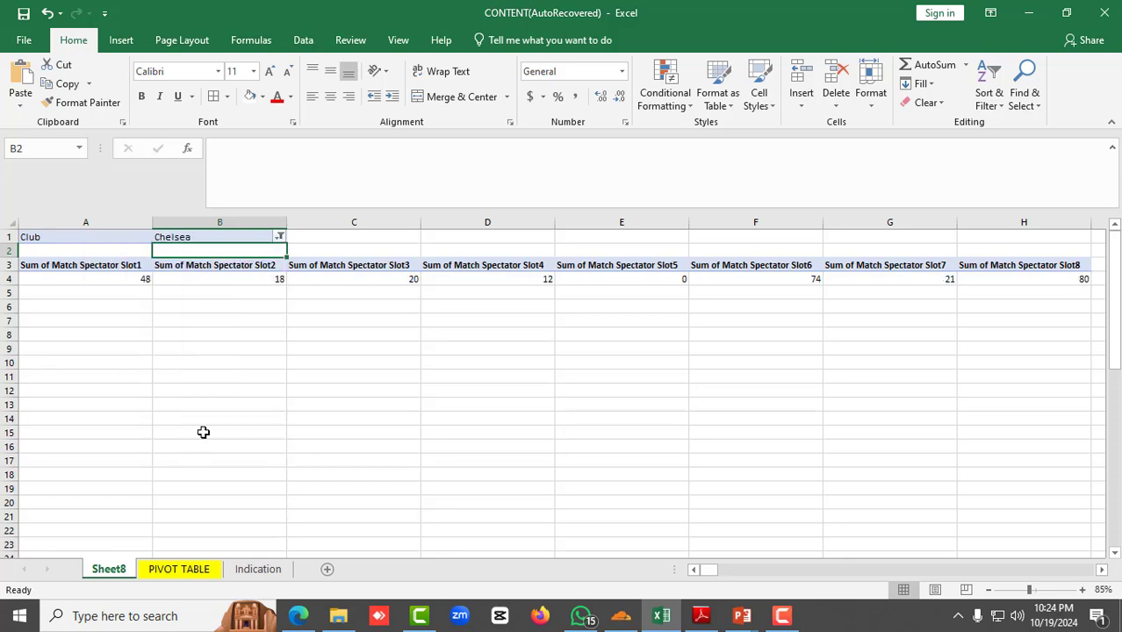
- Review Chelsea's sums across the Match Spectator Slot columns
click(123, 333)
drag(120, 288, 130, 280)
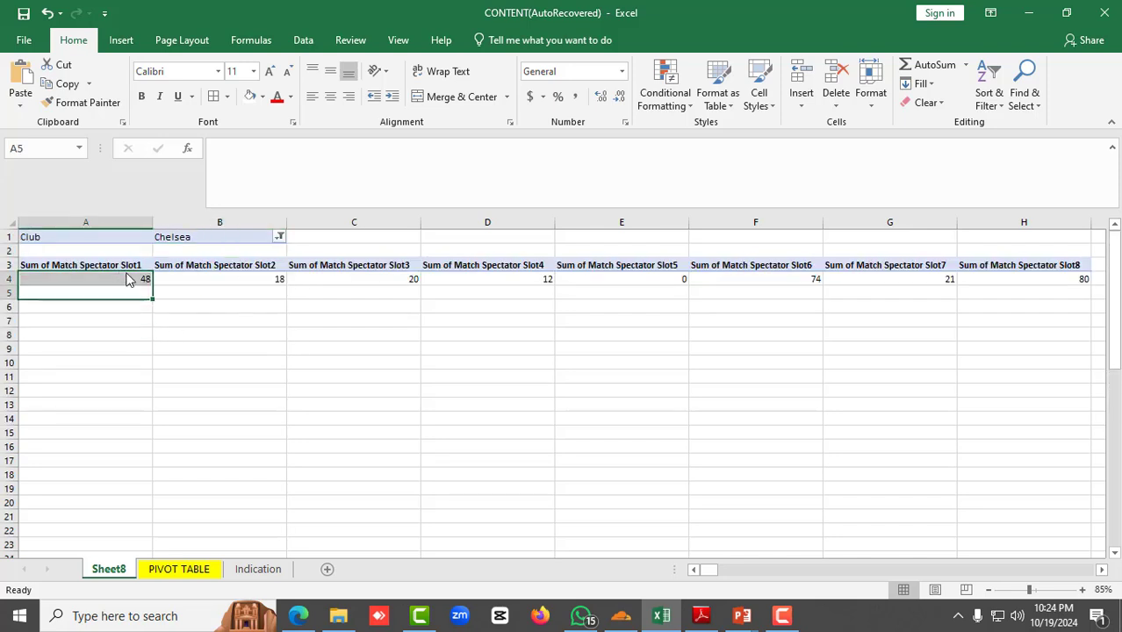
click(249, 306)
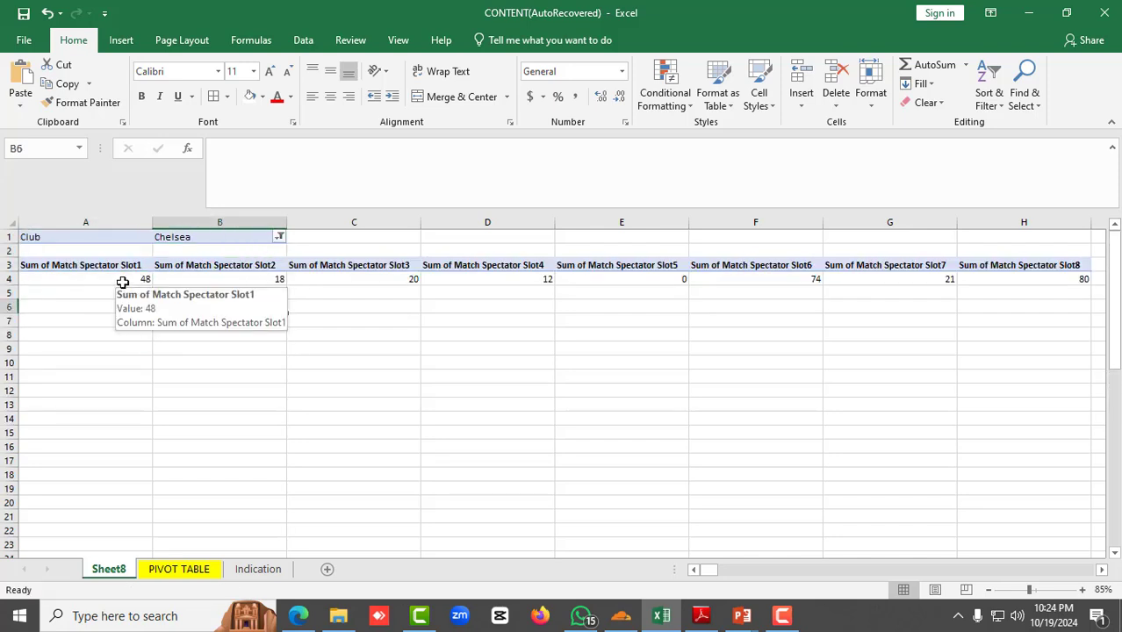
drag(123, 281, 736, 278)
click(567, 571)
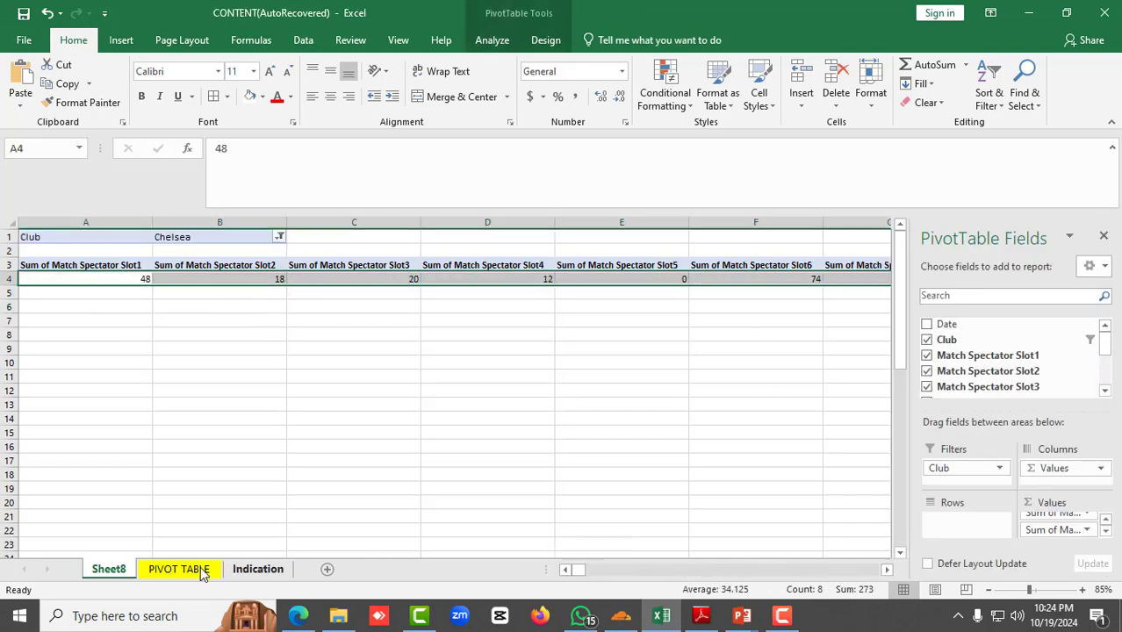
- Compare the Match Spectator Slot1 to Slot8 source columns on the PIVOT TABLE sheet with Chelsea's slot headings and sums on Sheet8
click(241, 572)
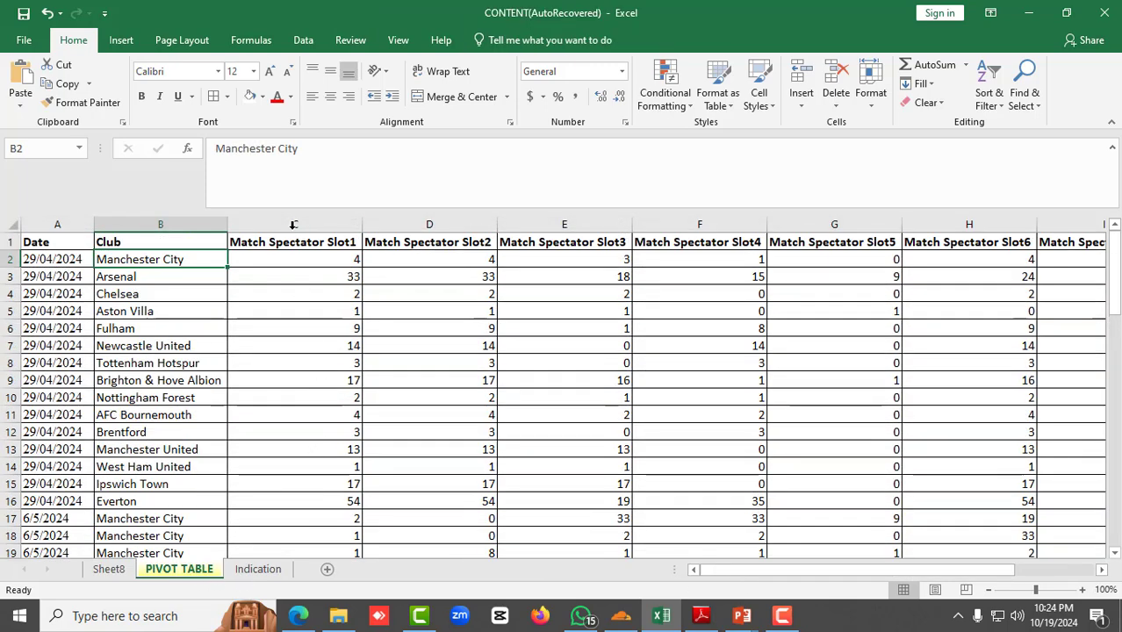
drag(307, 224, 935, 239)
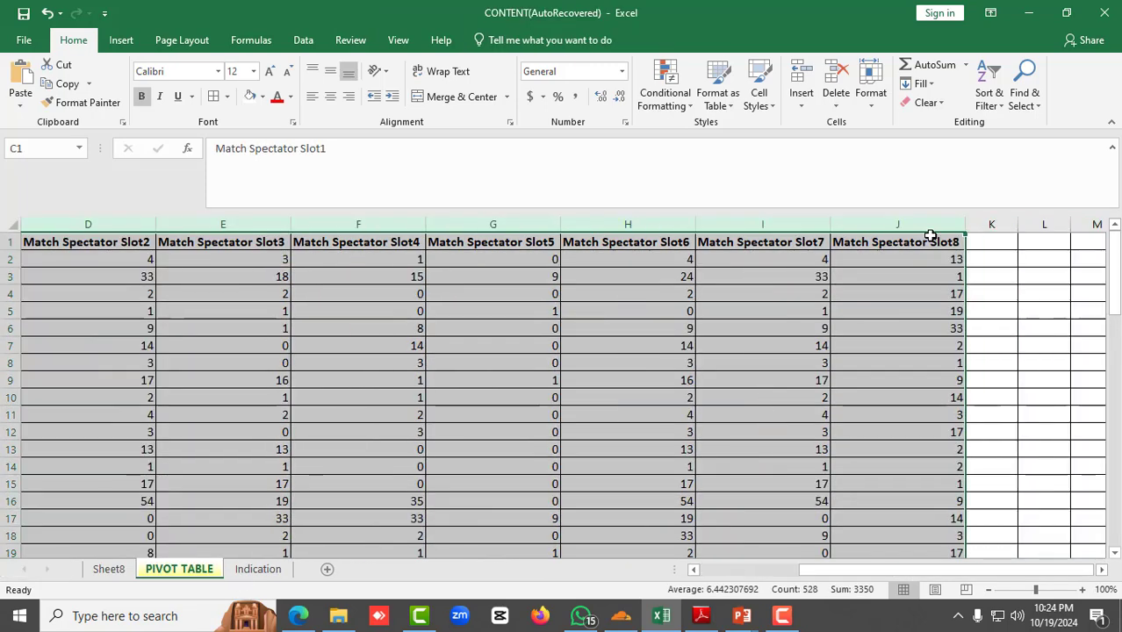
click(110, 570)
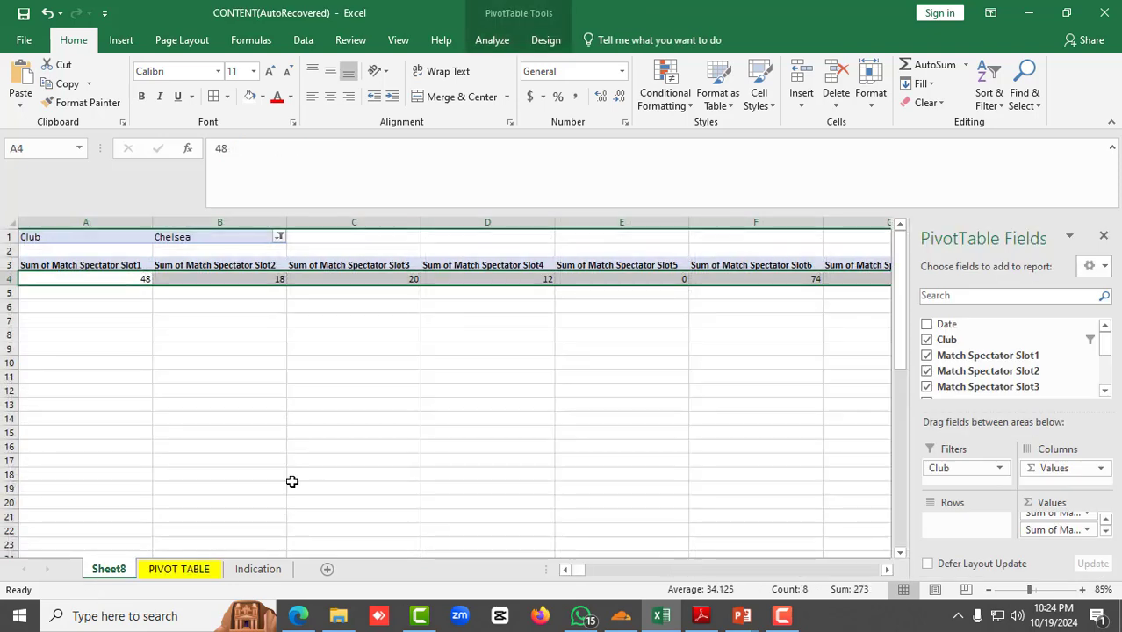
click(180, 360)
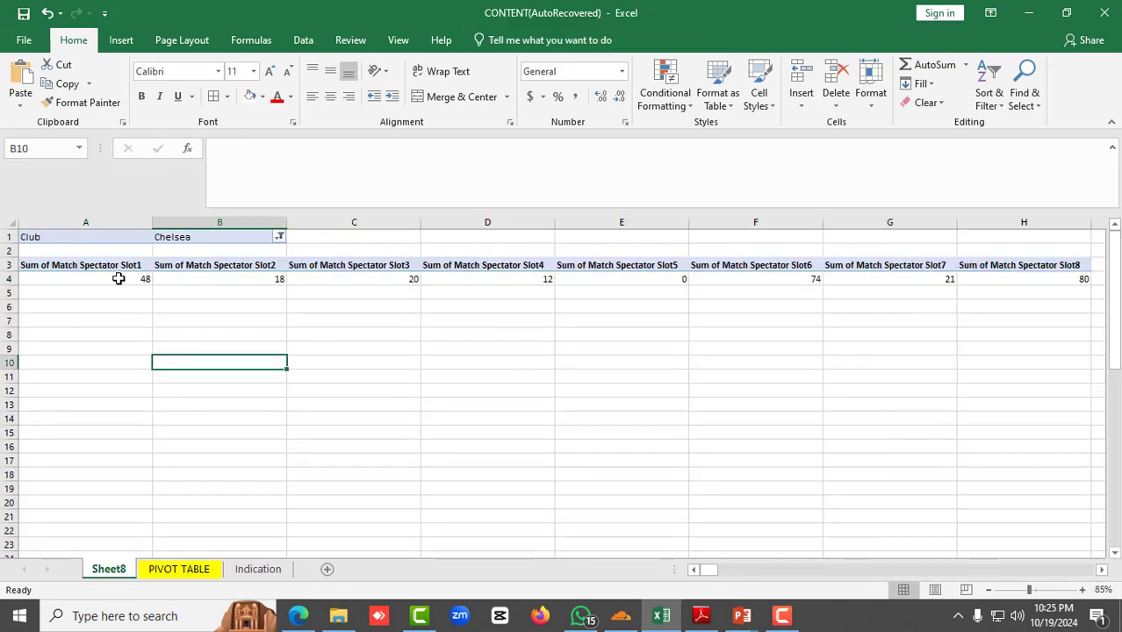
drag(119, 279, 694, 278)
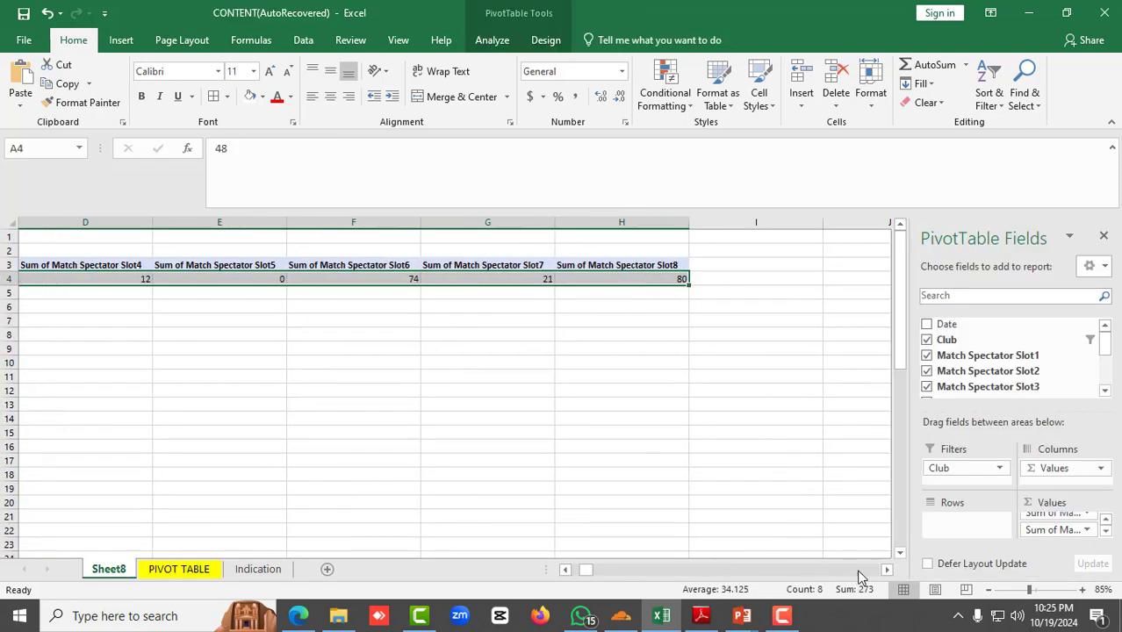
drag(586, 570, 553, 569)
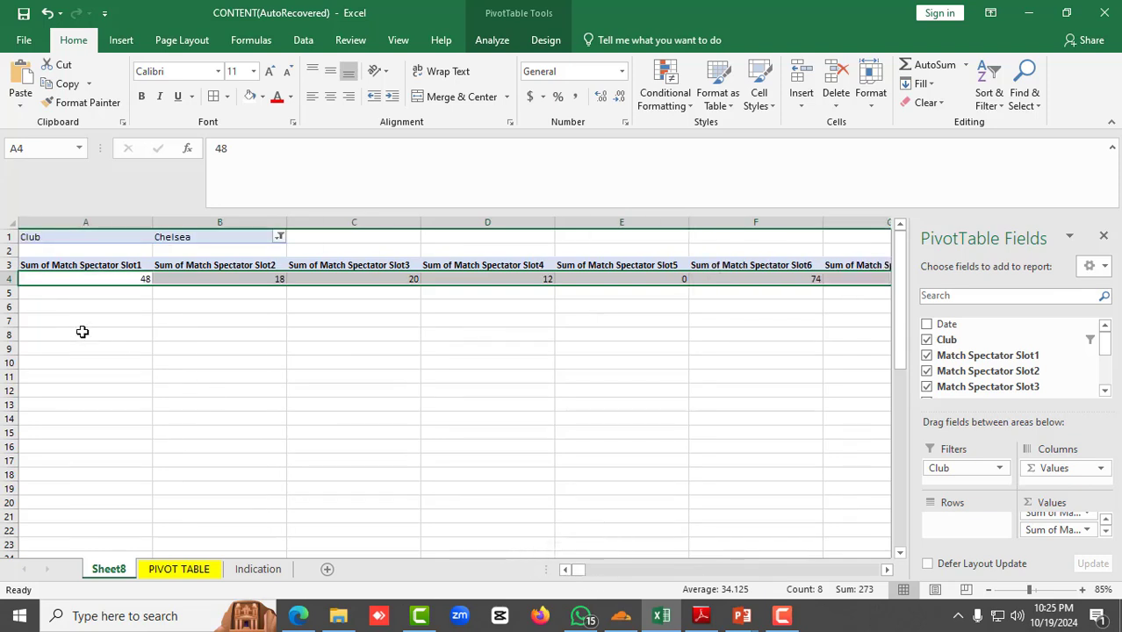
click(134, 265)
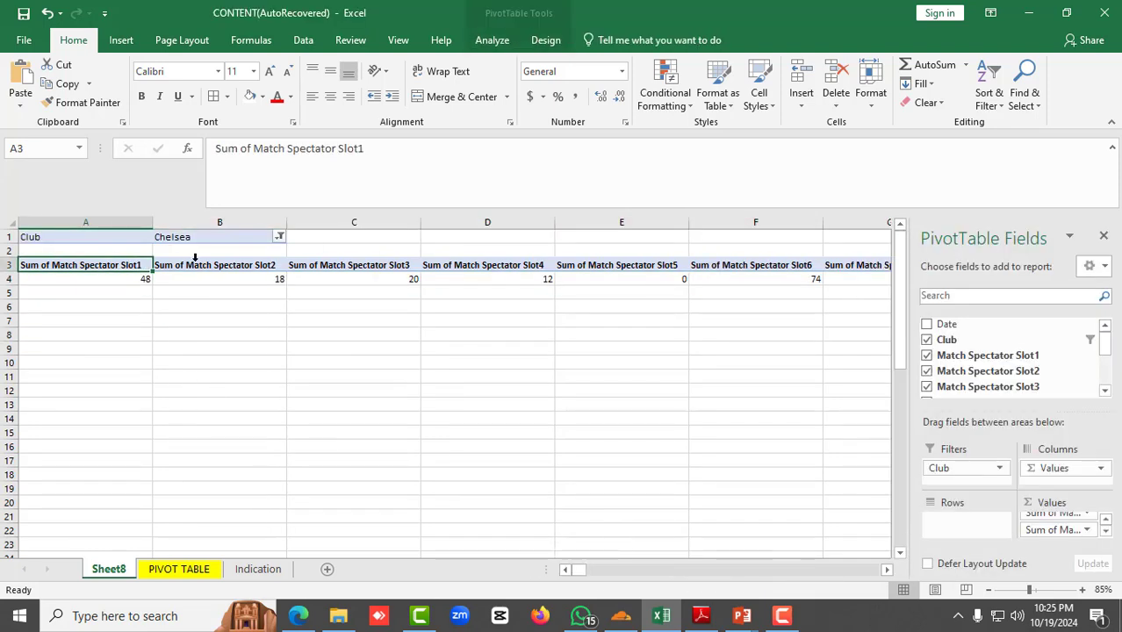
click(121, 280)
click(123, 267)
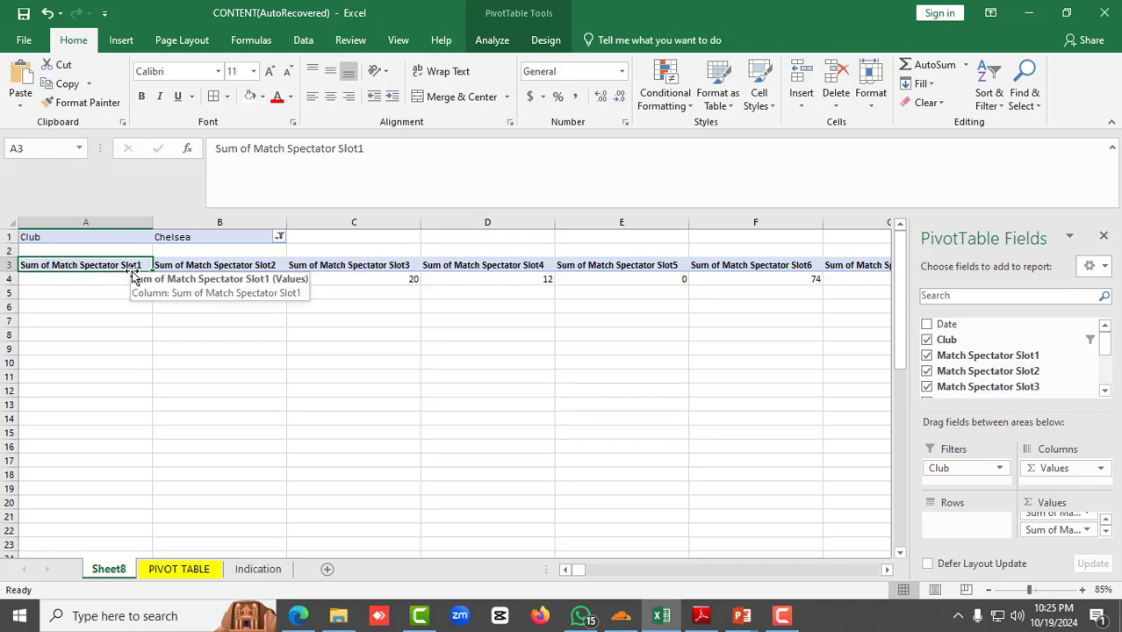
click(132, 277)
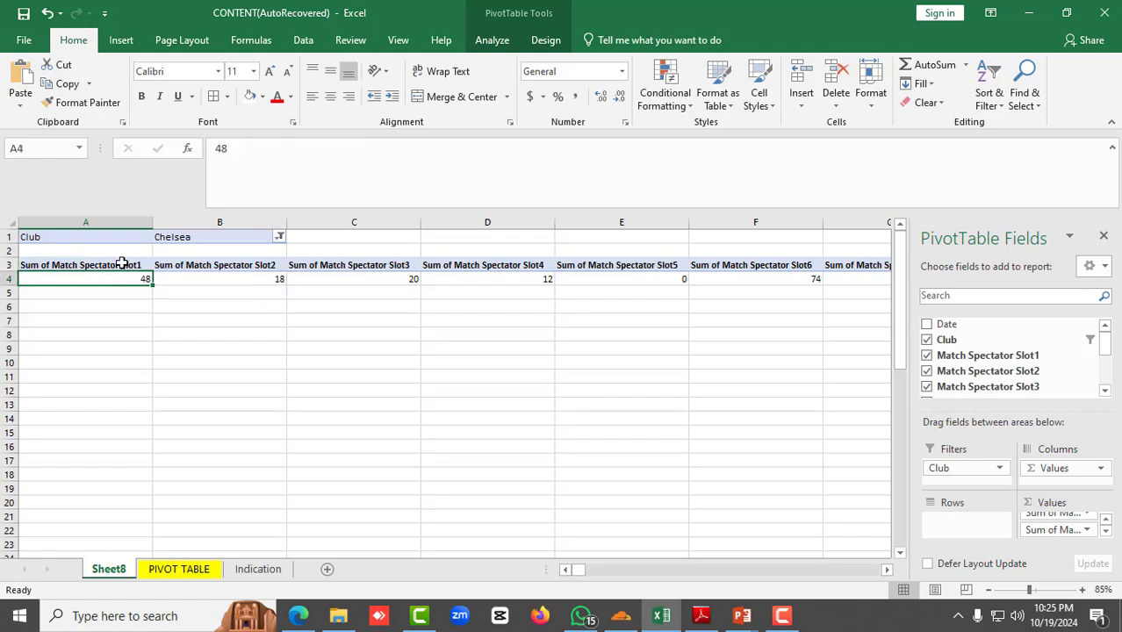
drag(123, 264, 672, 279)
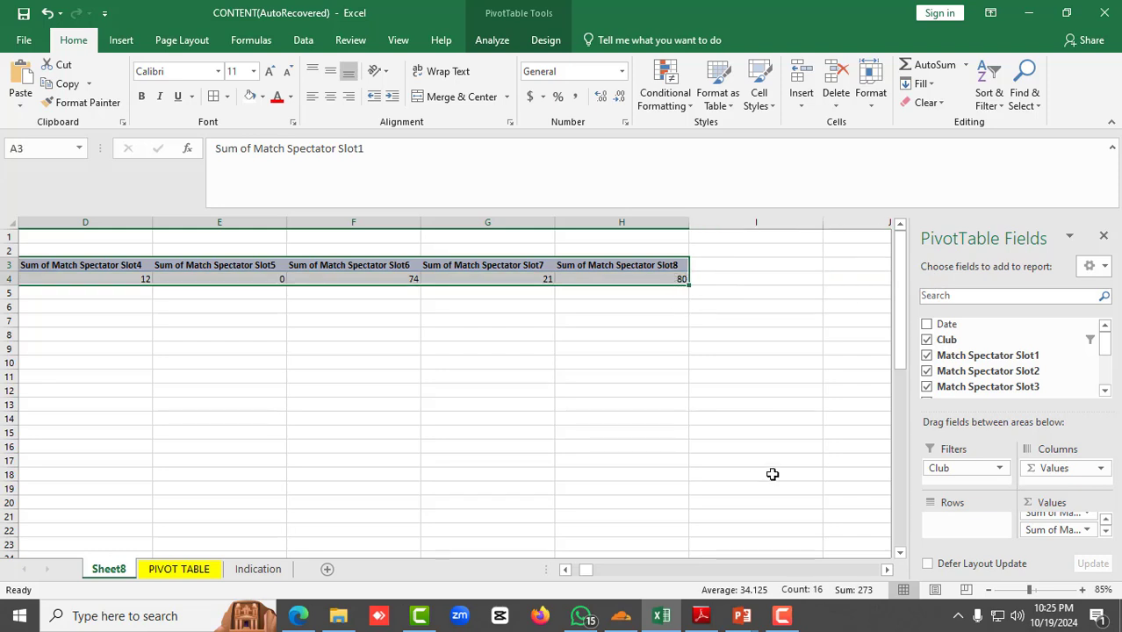
click(574, 569)
click(215, 307)
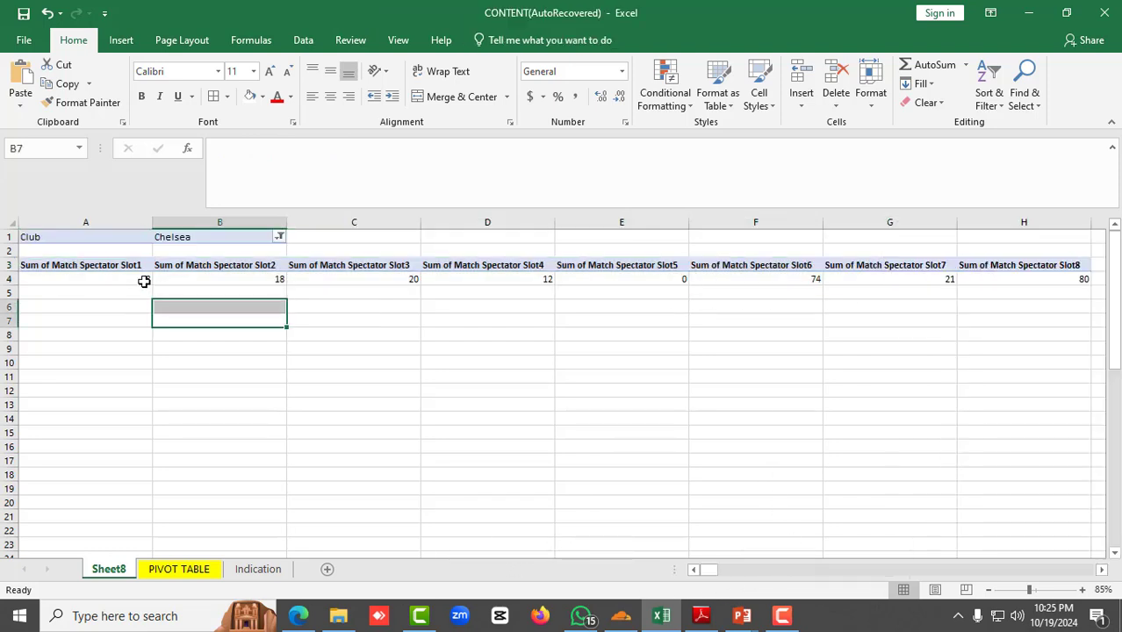
- Go through Chelsea's sums one slot at a time, matching each heading to its value up to Match Spectator Slot8
click(128, 266)
click(186, 266)
drag(189, 278, 189, 280)
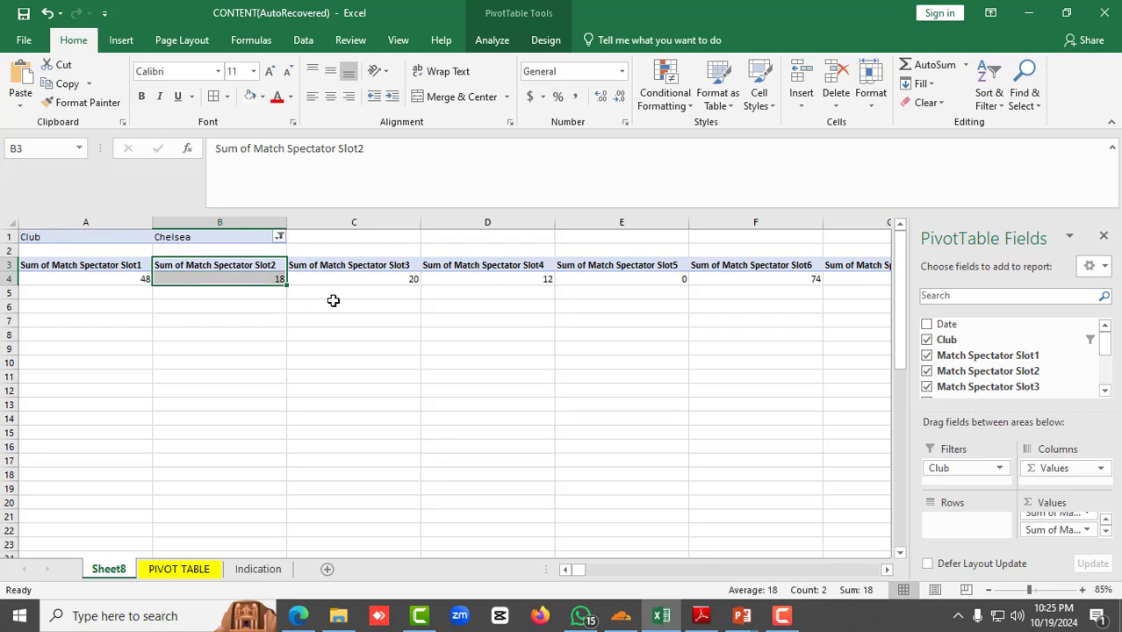
drag(404, 267, 409, 279)
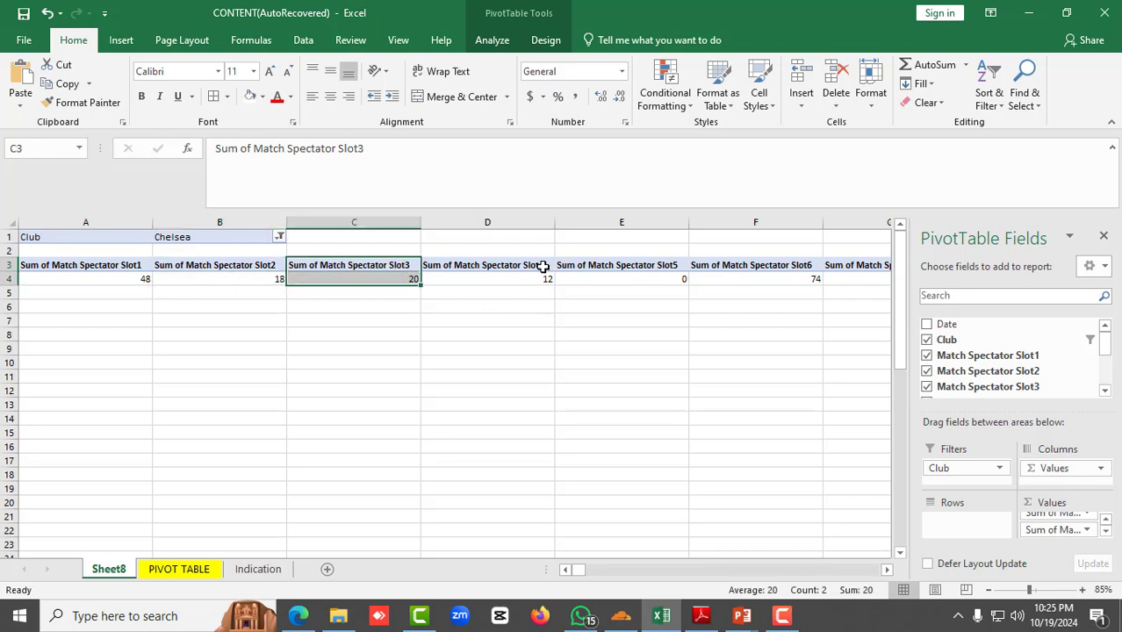
drag(541, 263, 546, 281)
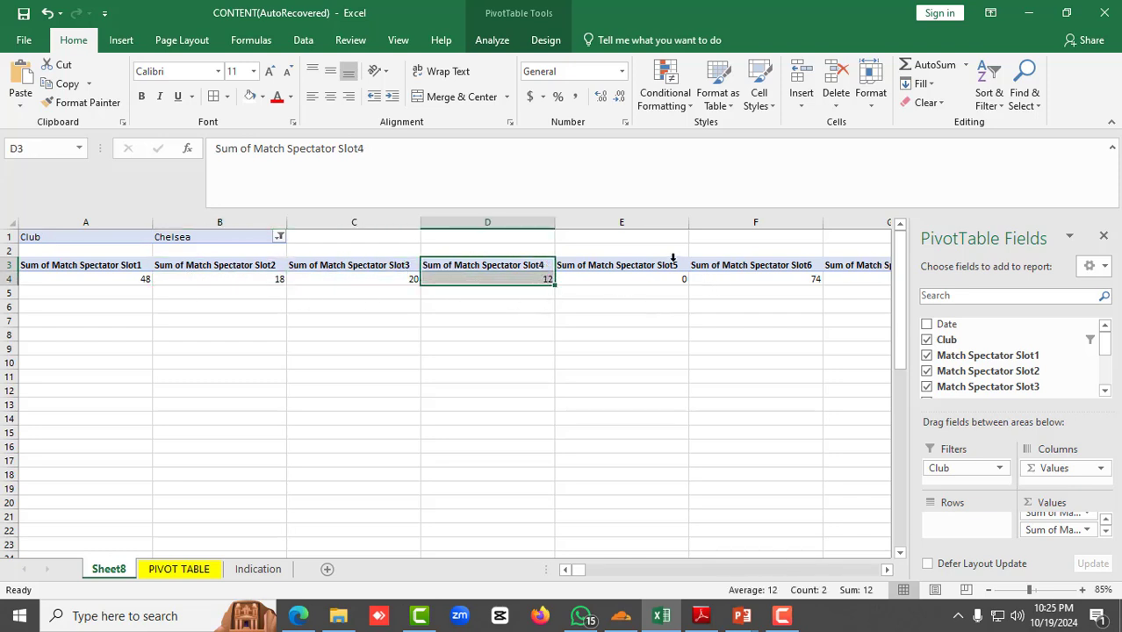
drag(672, 266, 672, 280)
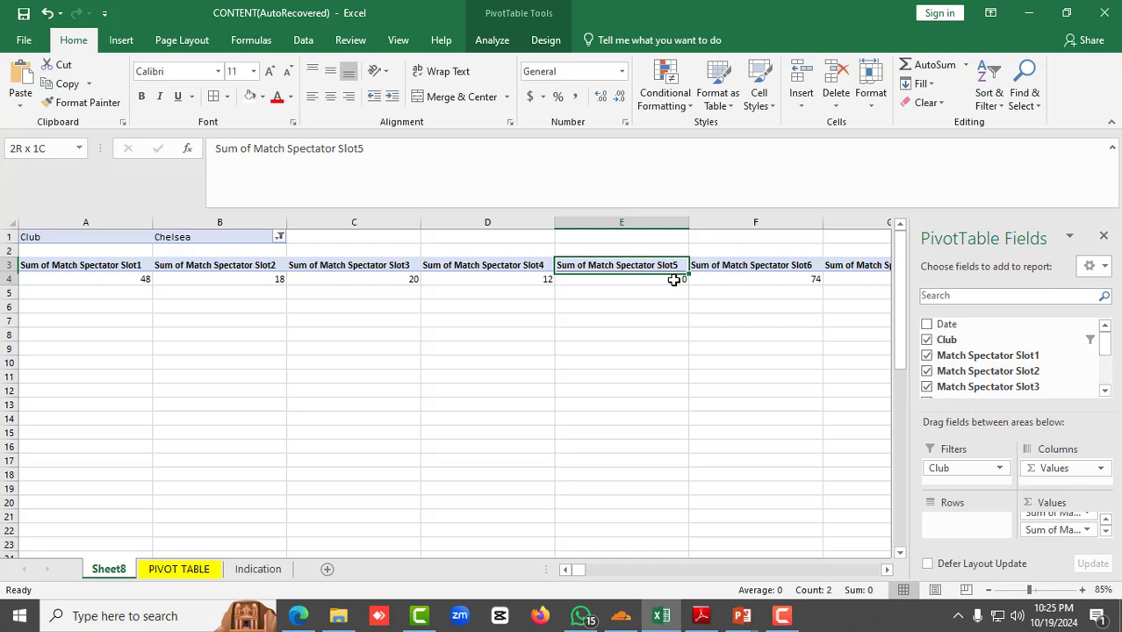
click(887, 571)
click(887, 571)
click(887, 571)
click(237, 280)
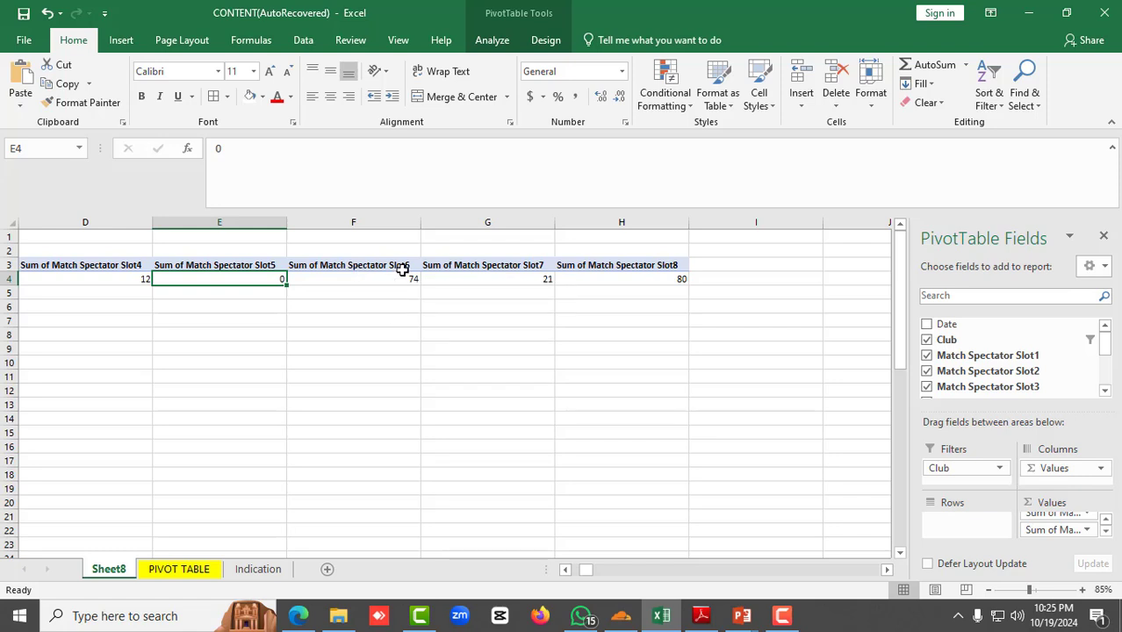
mouse_move(396, 266)
mouse_down()
mouse_move(363, 269)
mouse_move(413, 279)
mouse_up()
drag(537, 267, 546, 289)
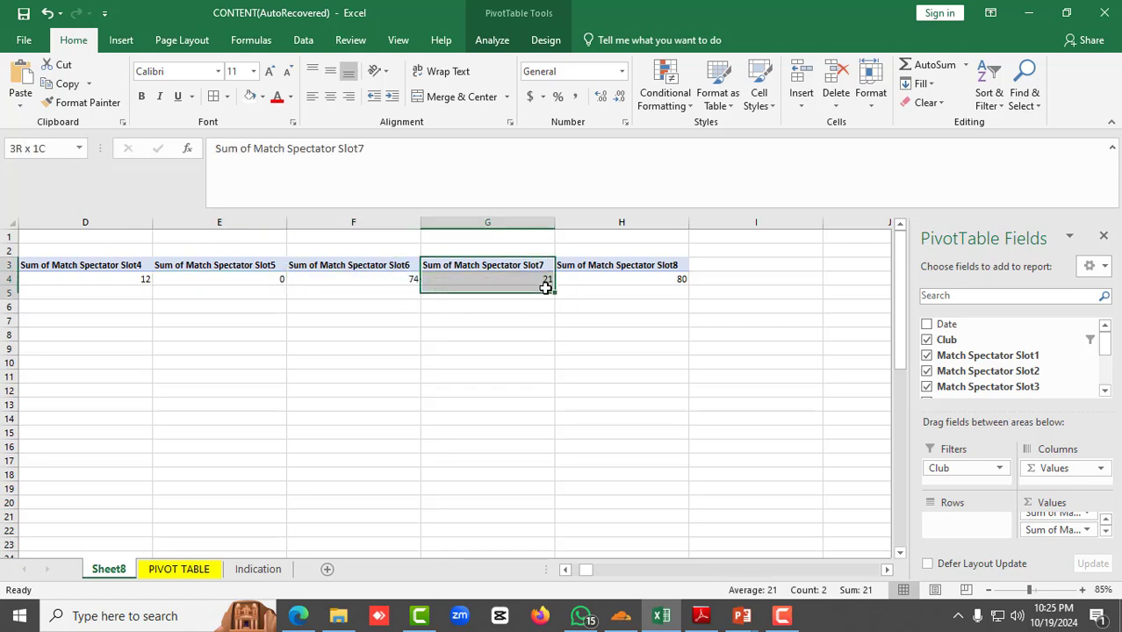
click(684, 280)
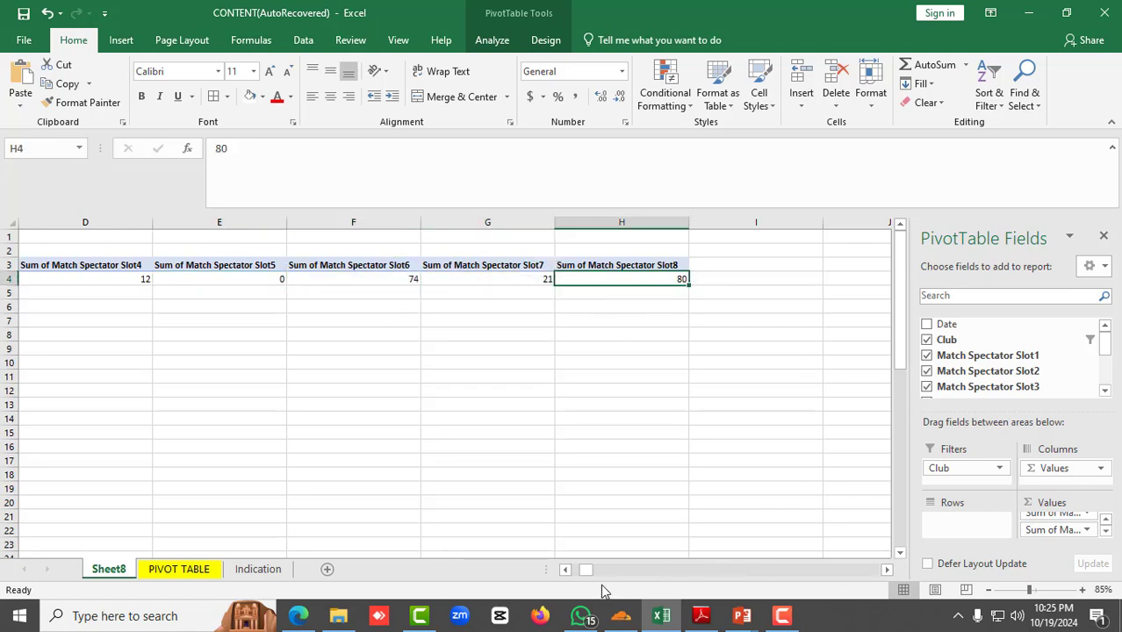
- Change the Club report filter from Chelsea to Arsenal only
drag(584, 570, 569, 569)
click(193, 251)
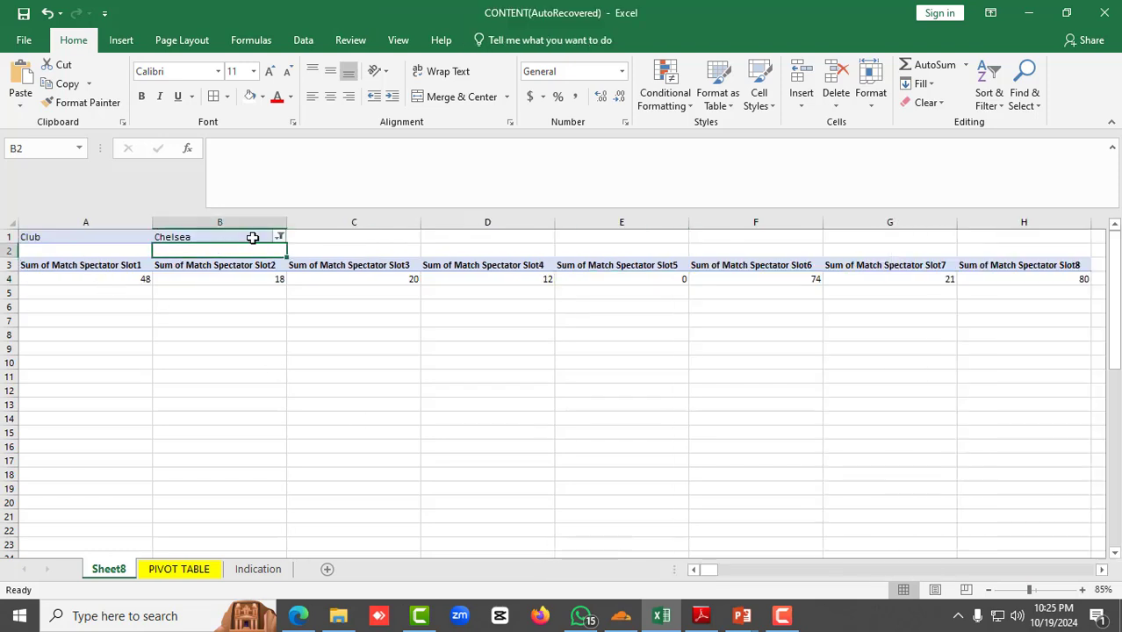
click(280, 237)
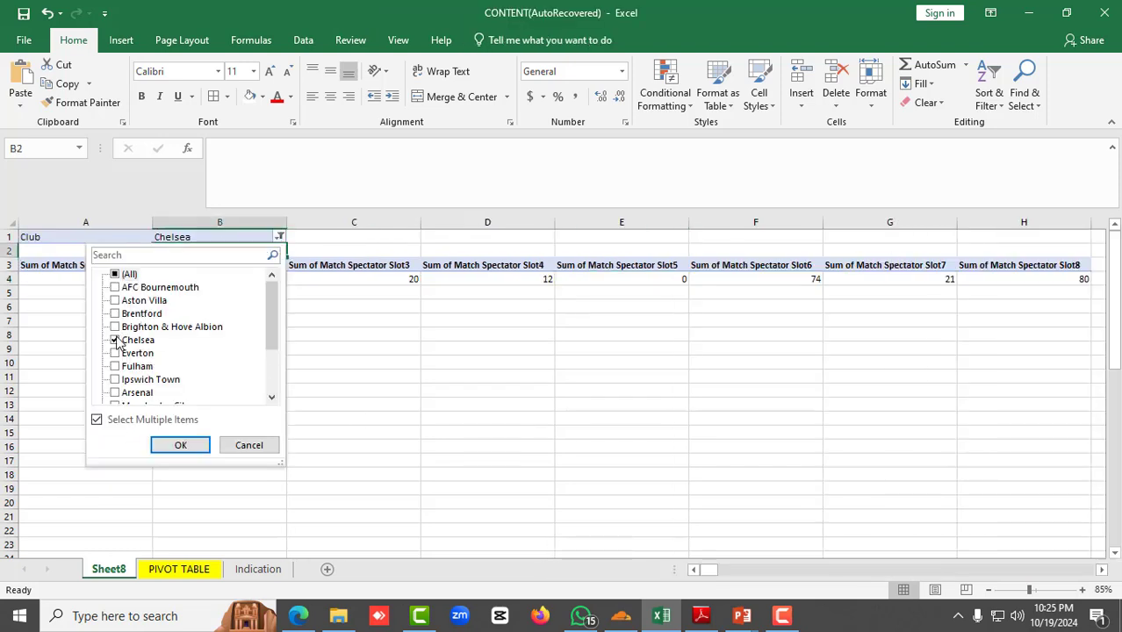
click(115, 340)
scroll(141, 351, down, 2)
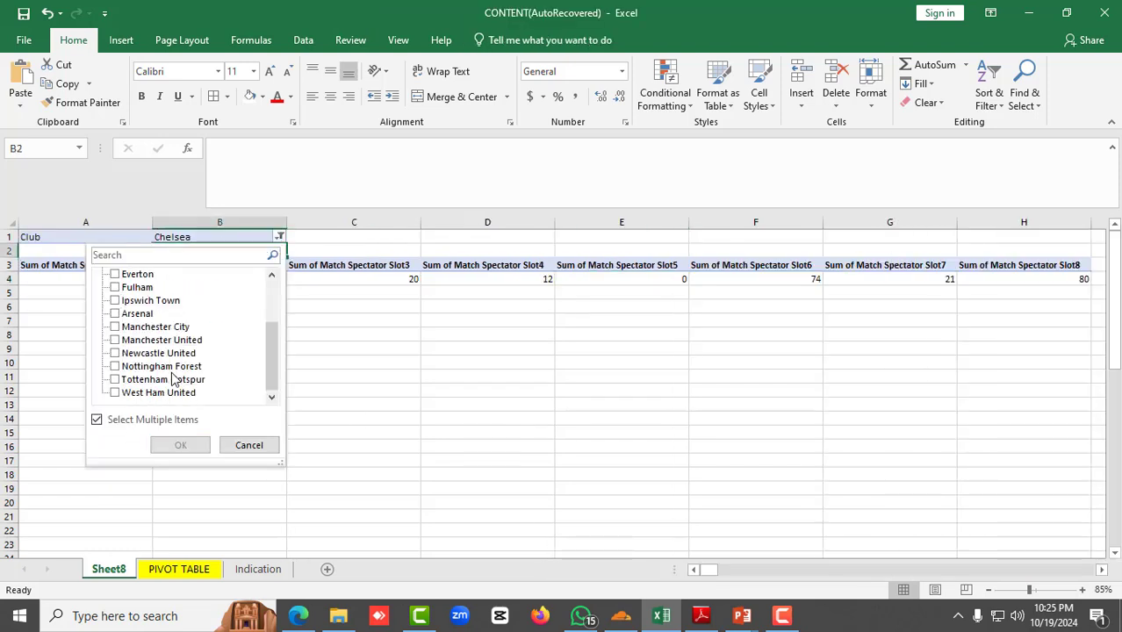
click(115, 314)
click(180, 445)
click(198, 321)
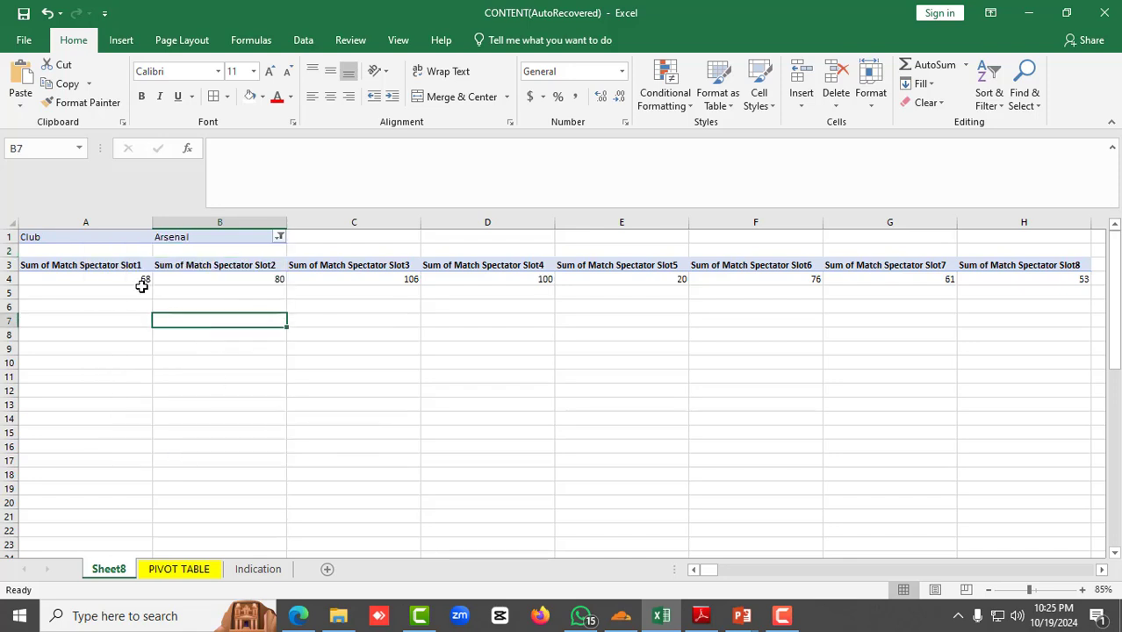
- Review Arsenal's sums across the Match Spectator Slot columns
click(142, 283)
click(88, 265)
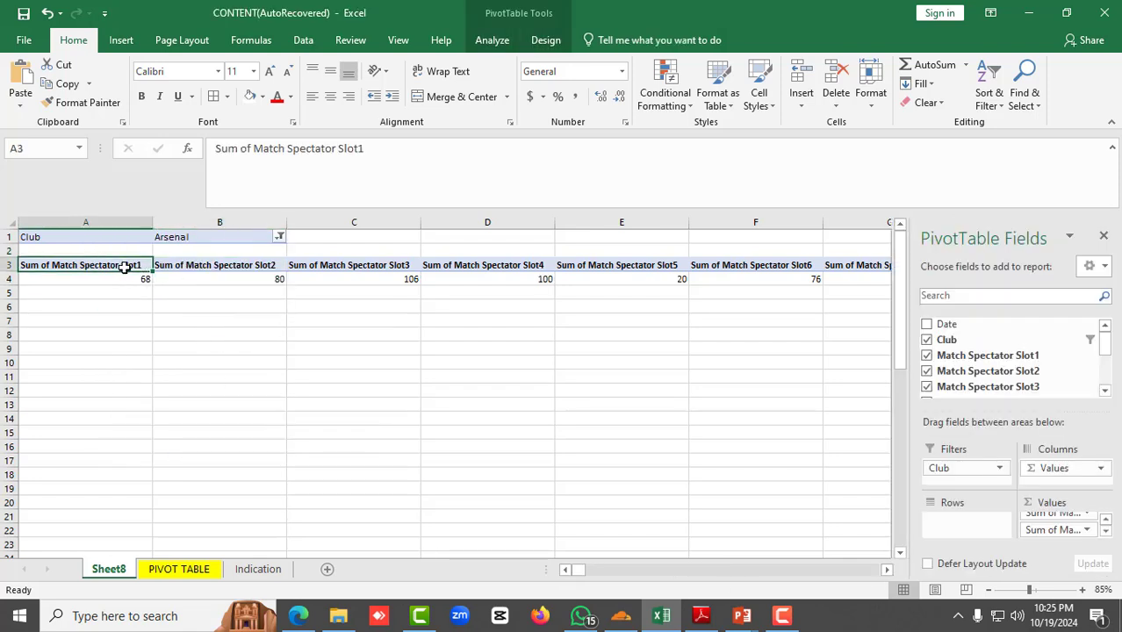
drag(125, 268, 662, 279)
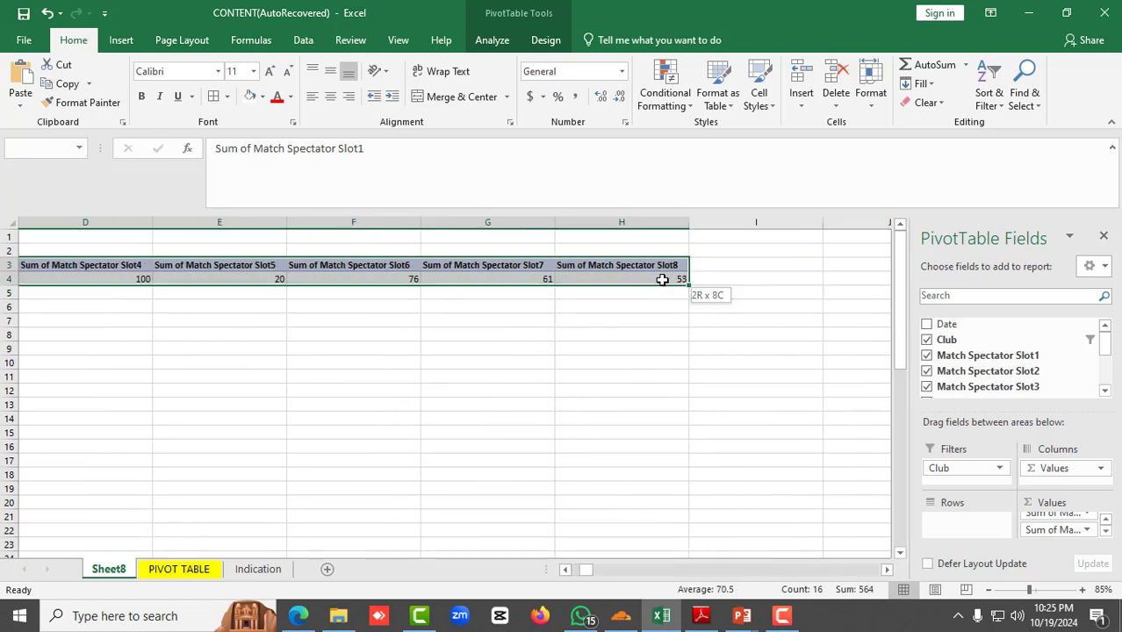
drag(588, 569, 527, 544)
click(64, 278)
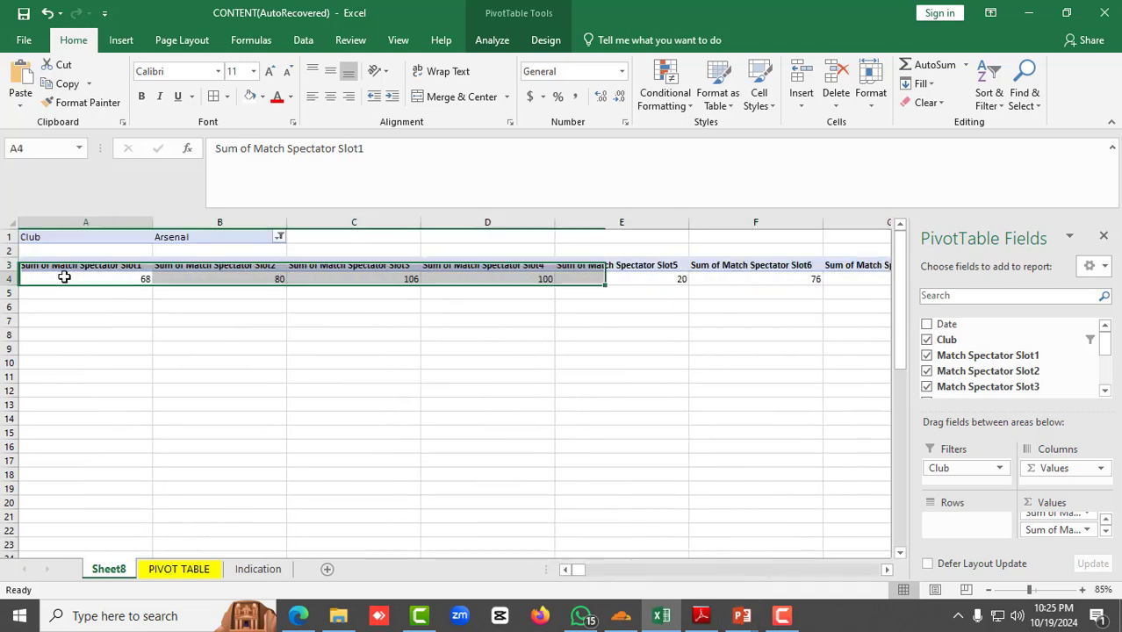
drag(132, 269, 150, 280)
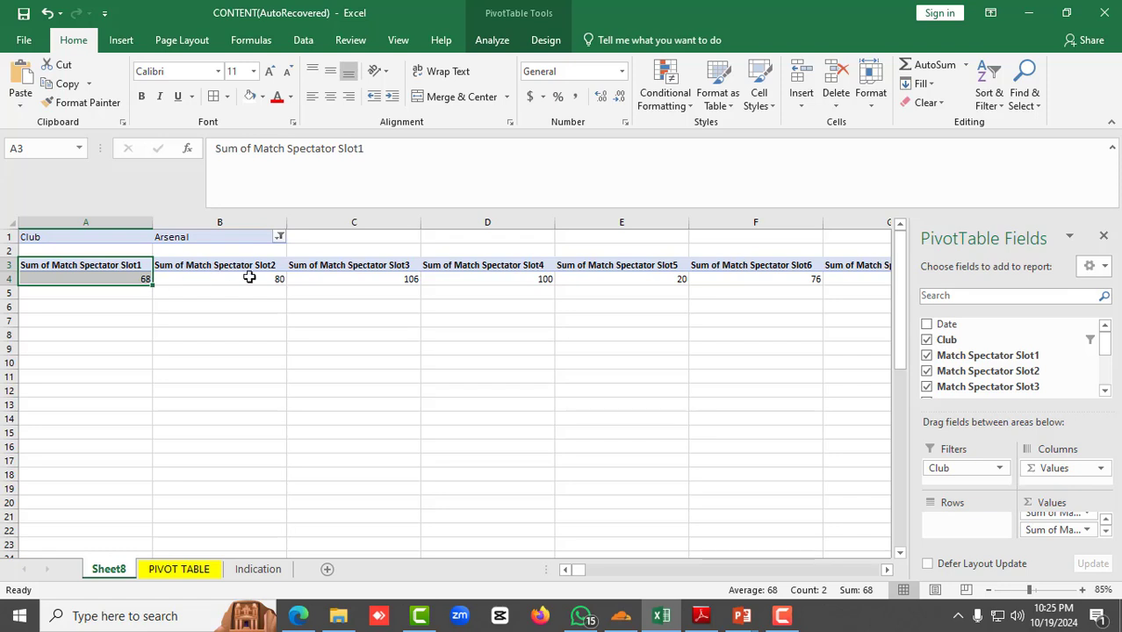
drag(249, 267, 250, 278)
click(363, 278)
click(506, 278)
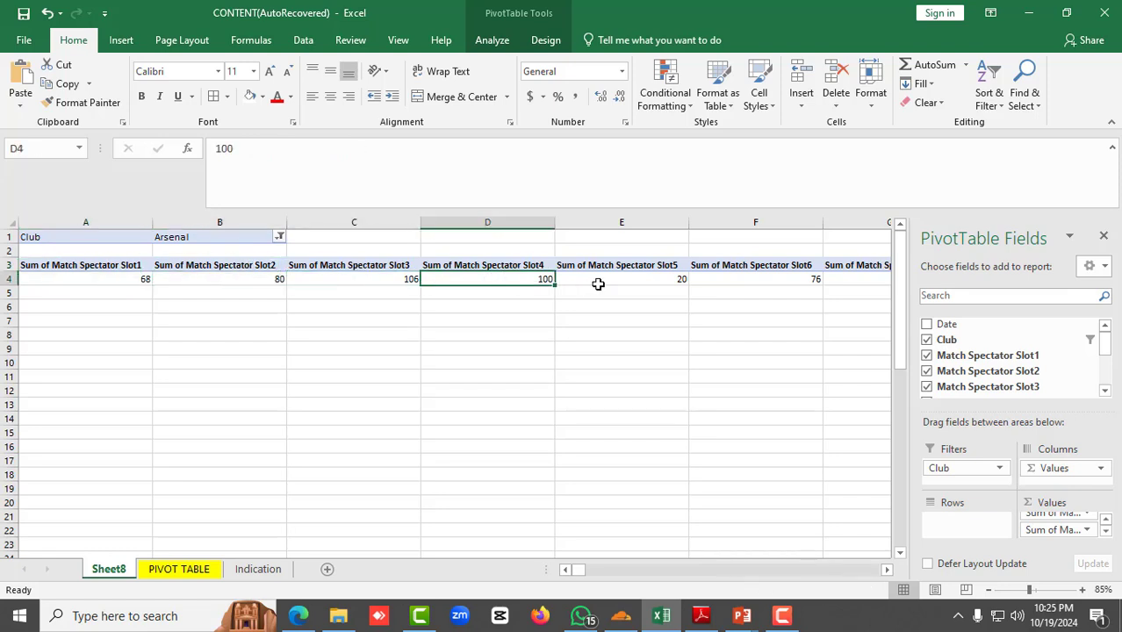
click(597, 281)
click(746, 281)
click(864, 291)
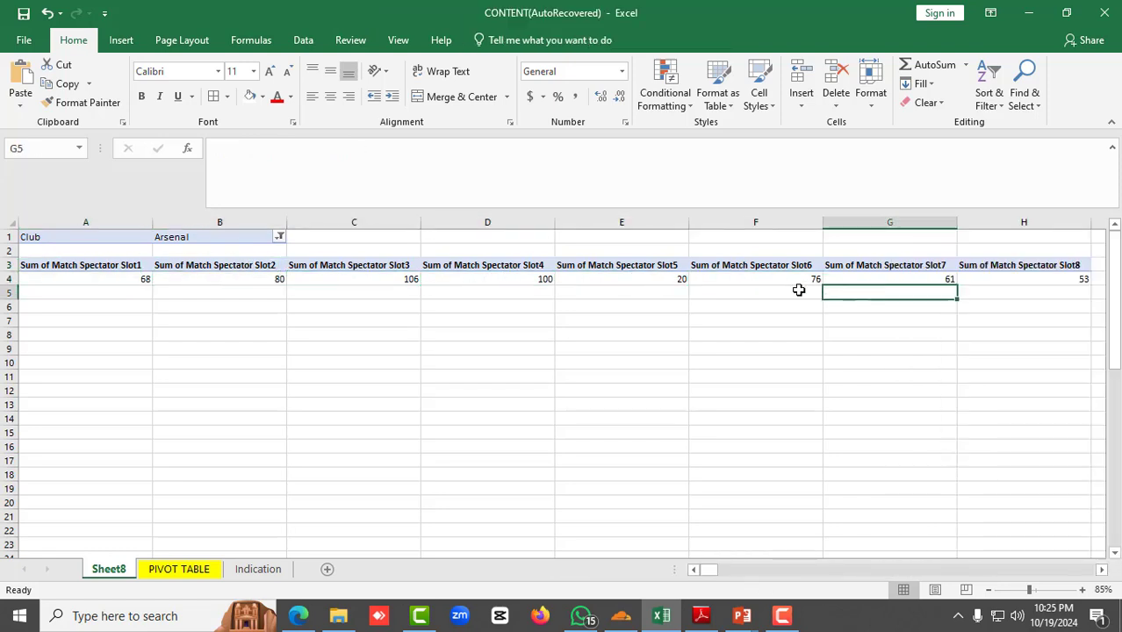
- Add the Date field to the report filters beneath Club and restrict the Club filter to Chelsea only
click(354, 268)
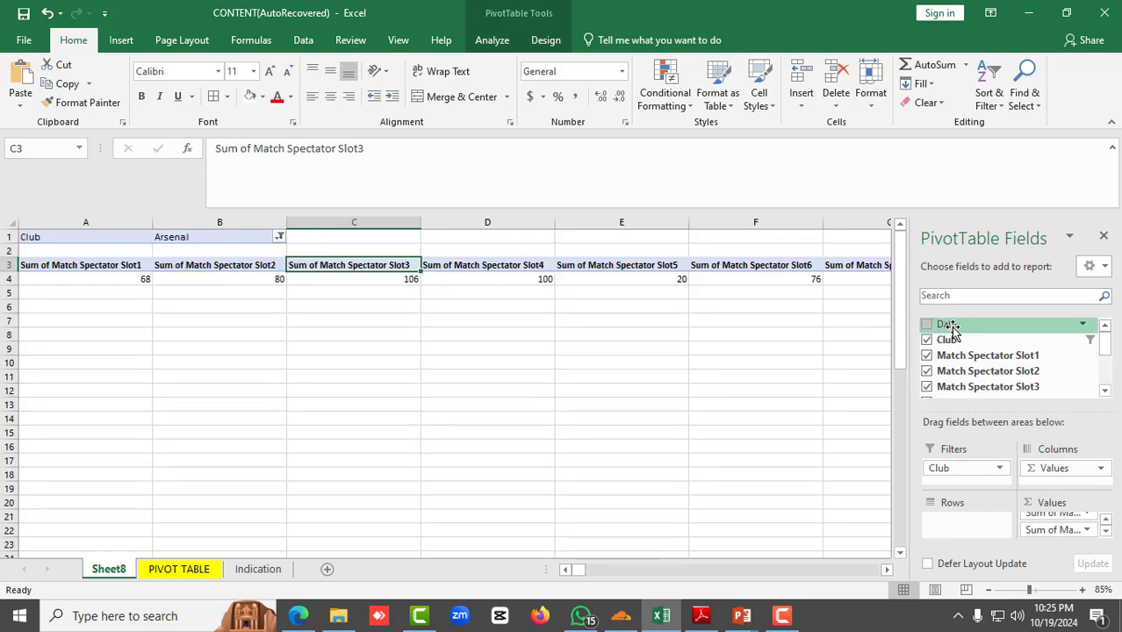
drag(947, 329, 943, 479)
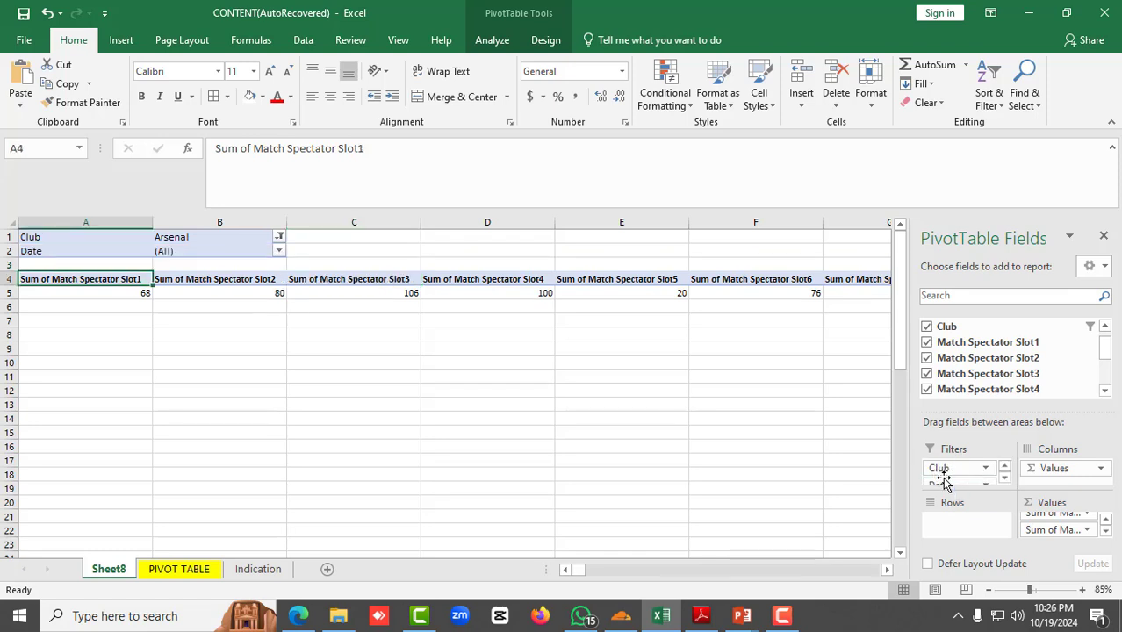
click(279, 238)
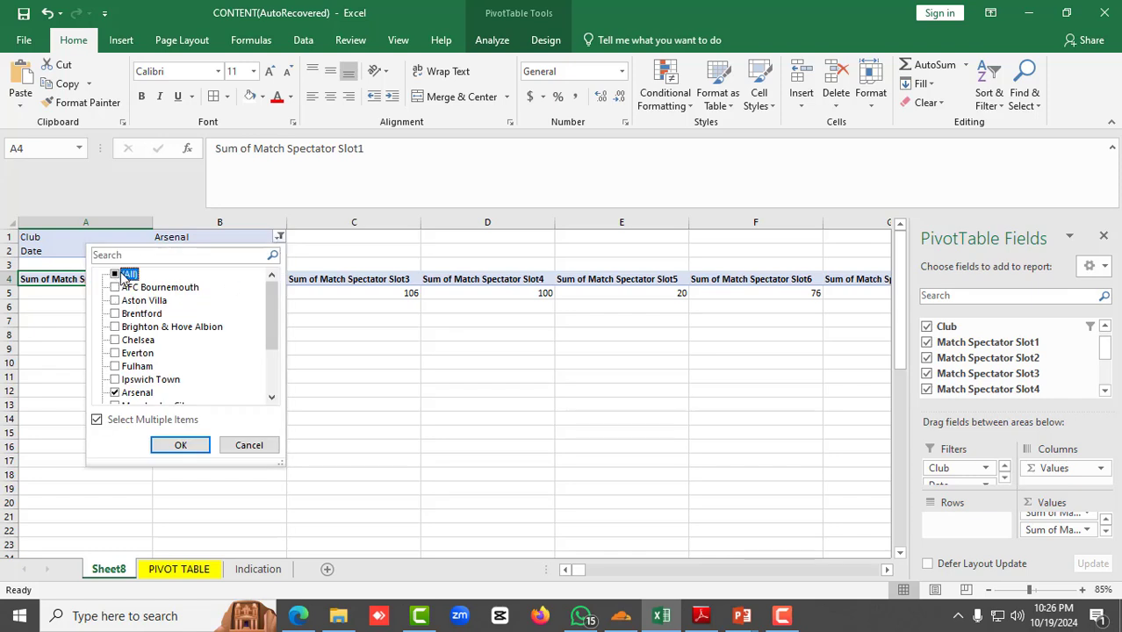
click(119, 275)
click(118, 275)
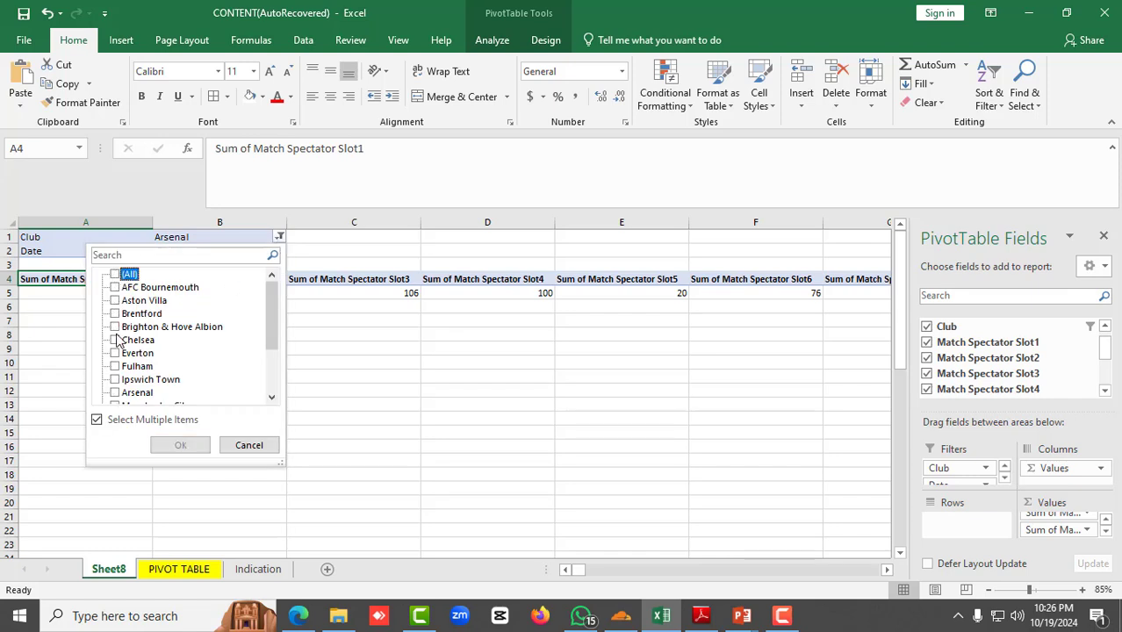
click(115, 340)
click(180, 445)
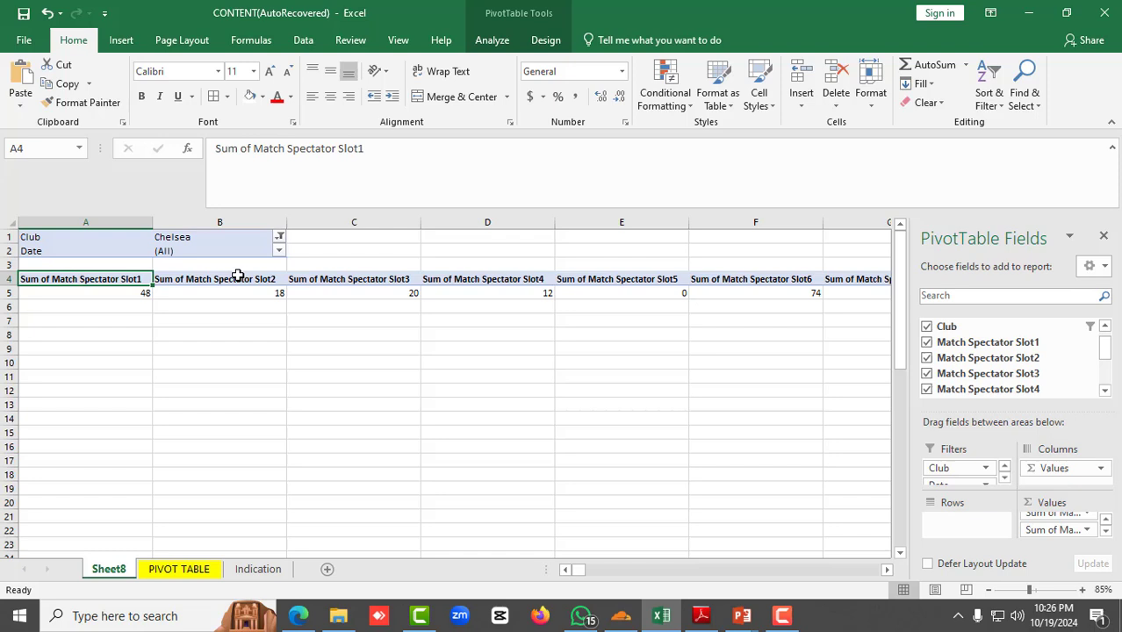
- Restrict the Date report filter to 1/6/2024 only, keeping the Club filter on Chelsea
click(291, 251)
click(279, 251)
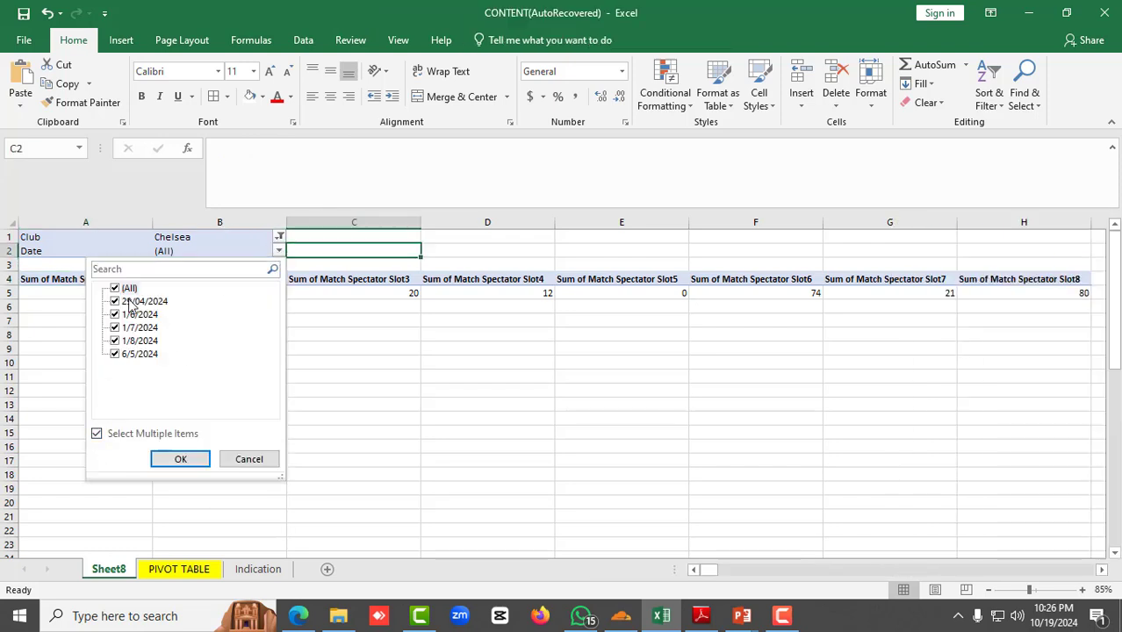
click(121, 289)
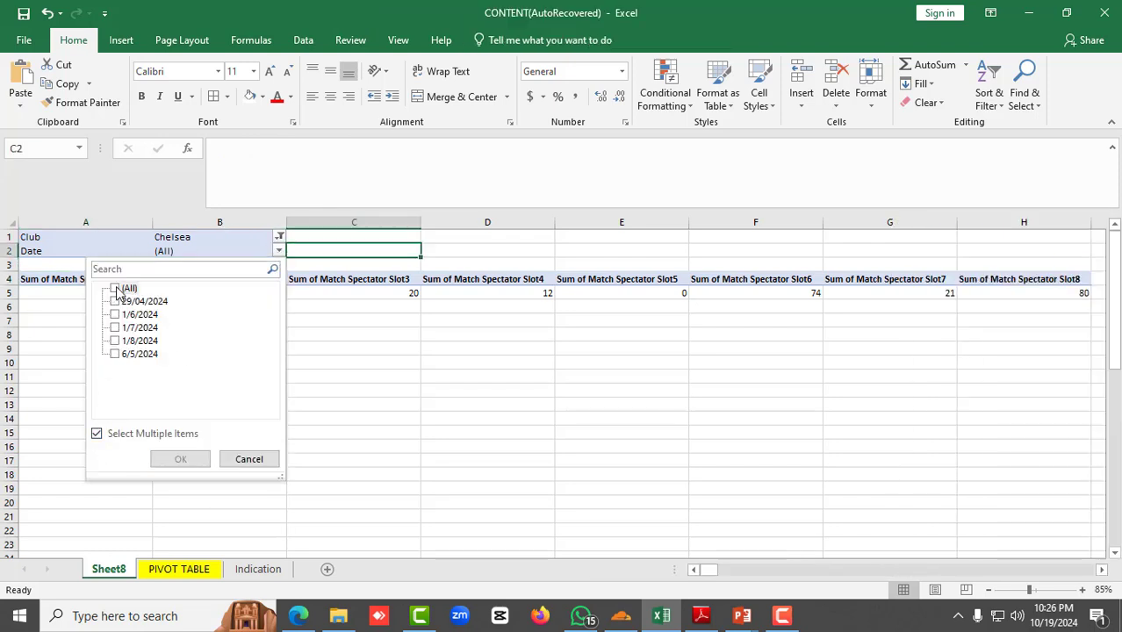
click(121, 289)
click(121, 289)
click(115, 314)
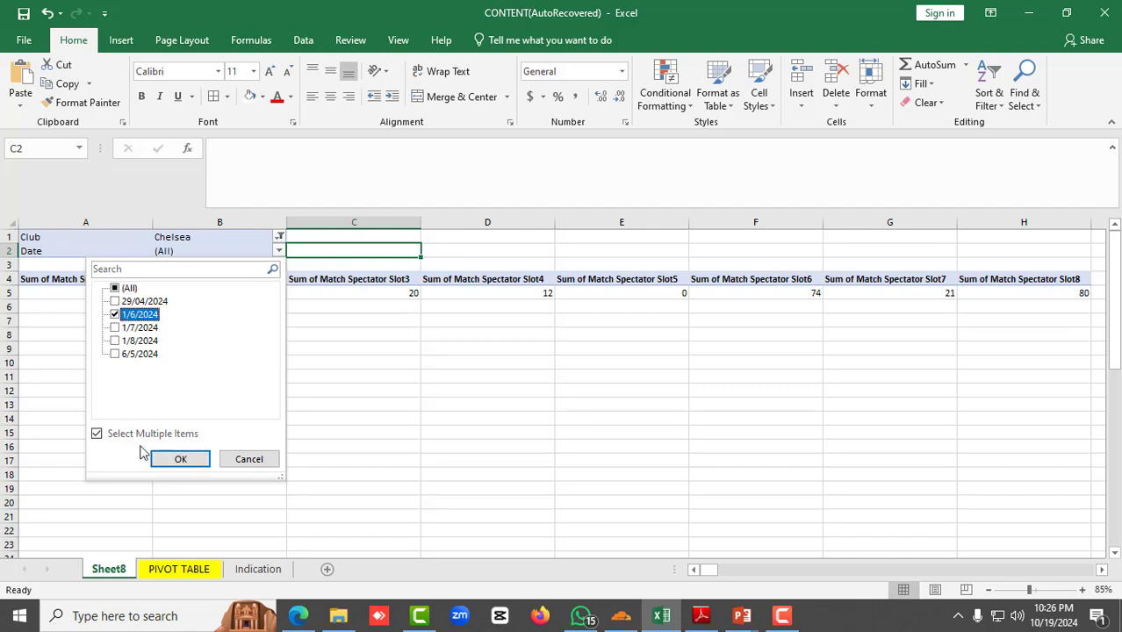
click(192, 456)
- Review Chelsea's sums for 1/6/2024, matching each heading to its value from Match Spectator Slot1 through Slot5
click(301, 296)
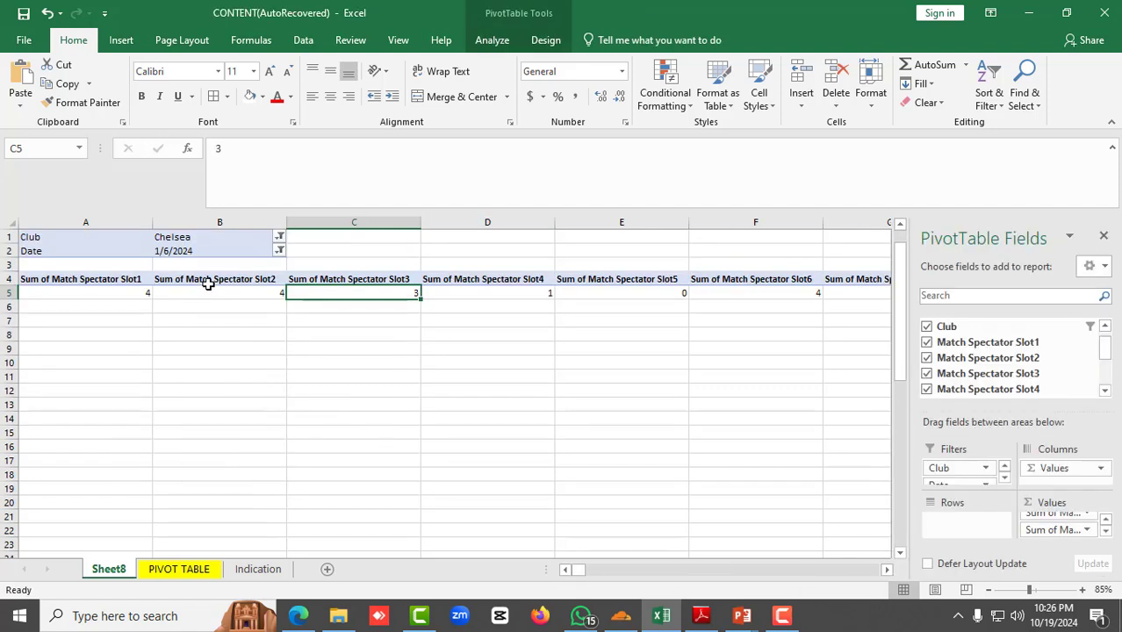
click(112, 282)
click(124, 290)
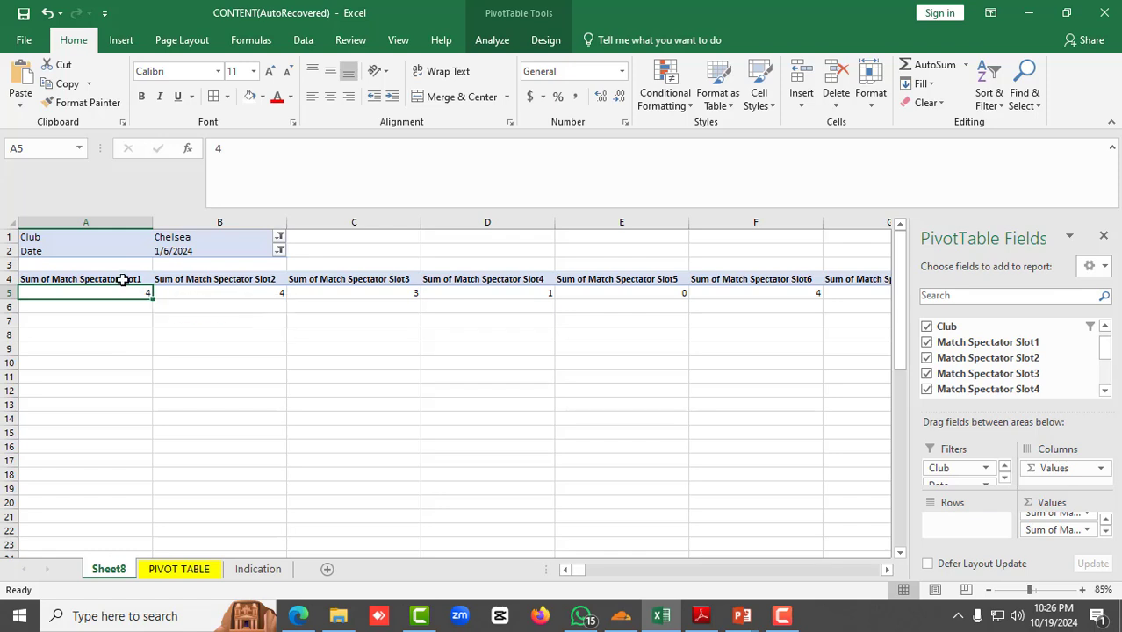
click(124, 284)
drag(124, 284, 127, 293)
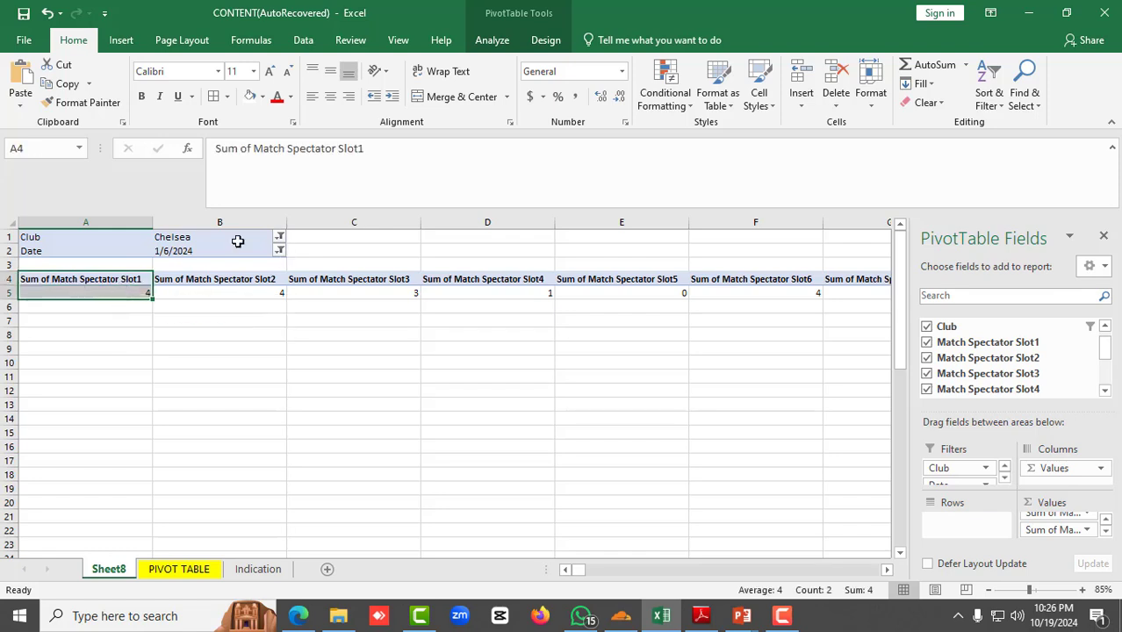
click(211, 240)
click(123, 291)
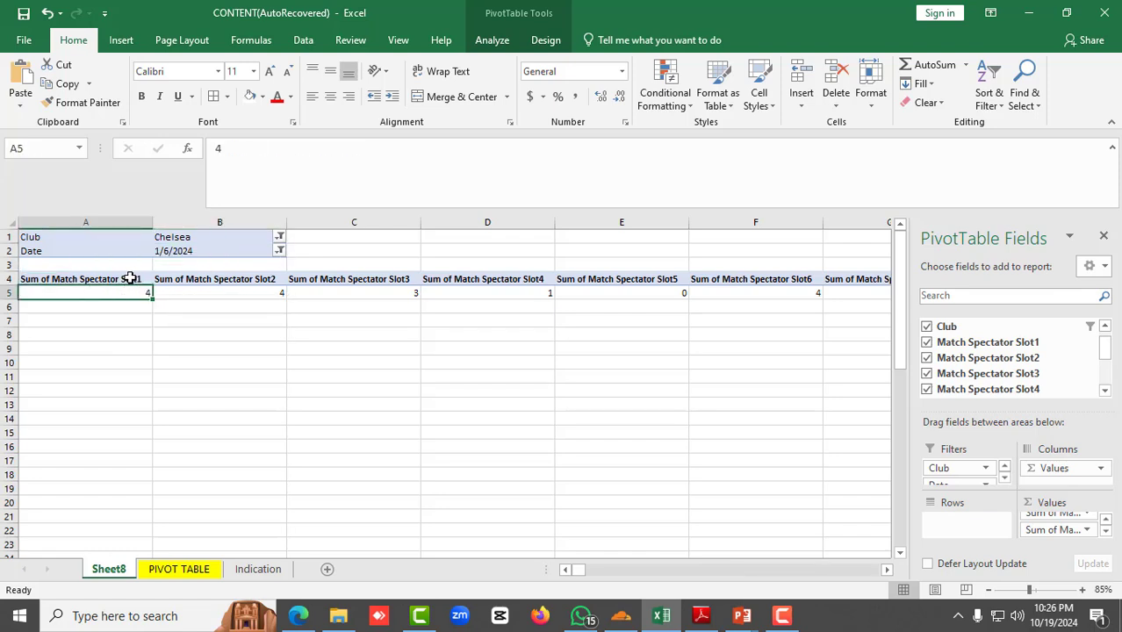
drag(130, 283, 134, 292)
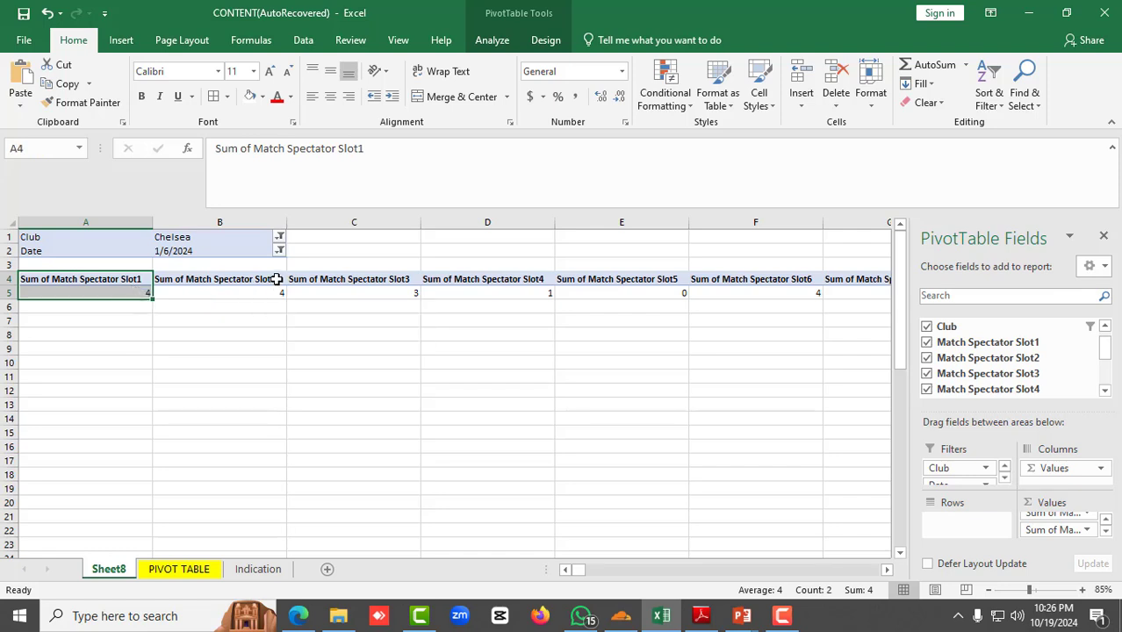
drag(267, 280, 276, 293)
drag(394, 281, 405, 293)
click(534, 281)
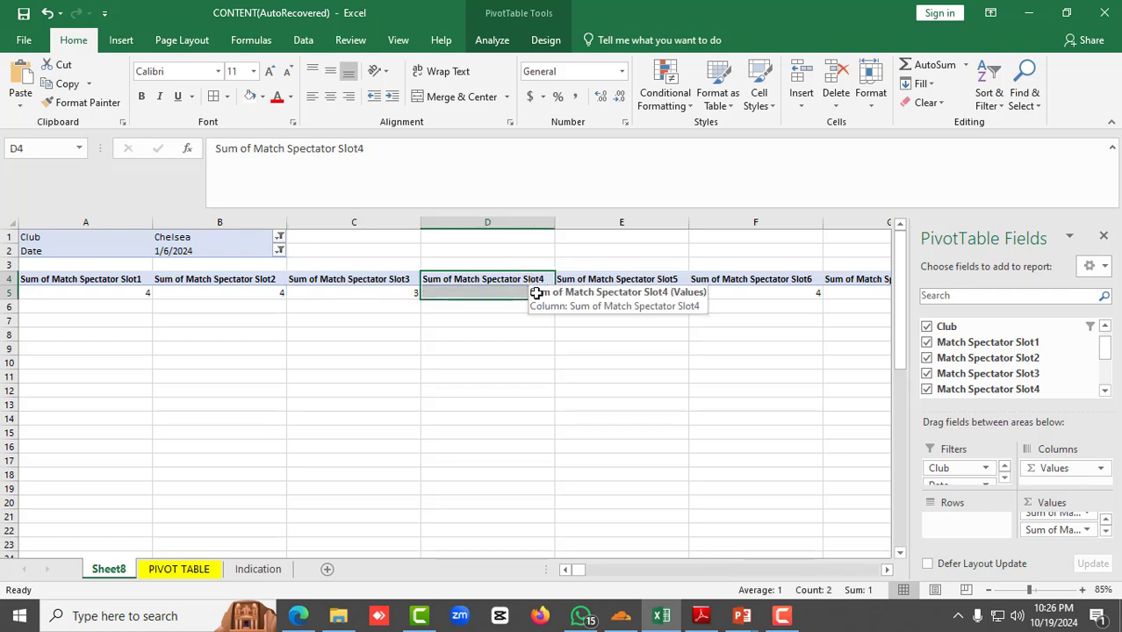
drag(681, 281, 675, 290)
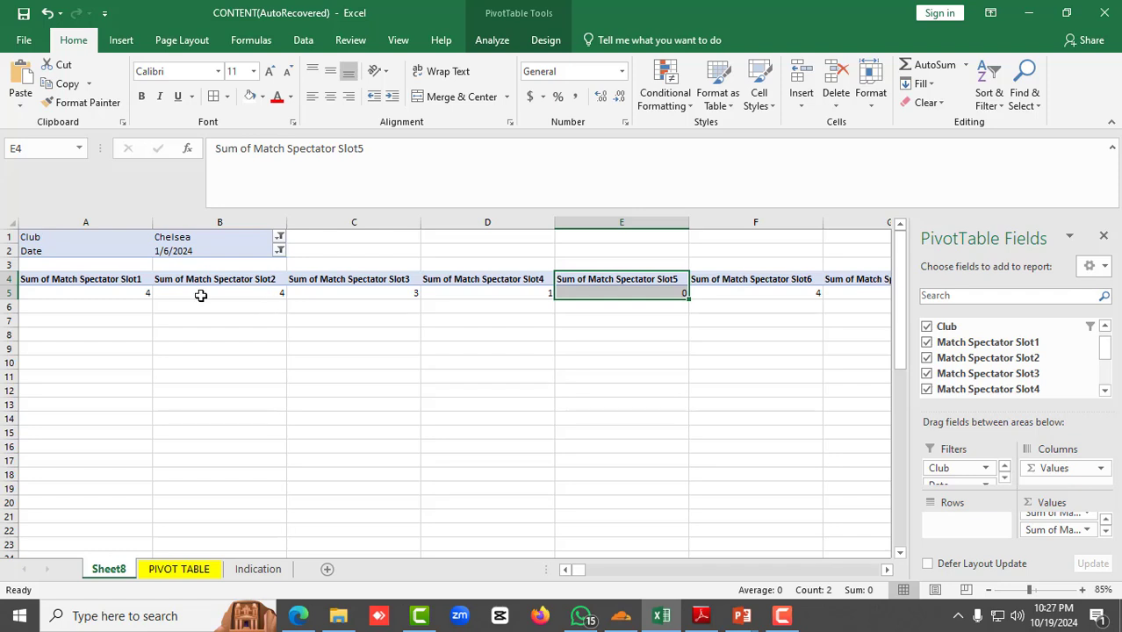
- Clear the Club and Date report filters so the pivot table covers all items
click(1021, 99)
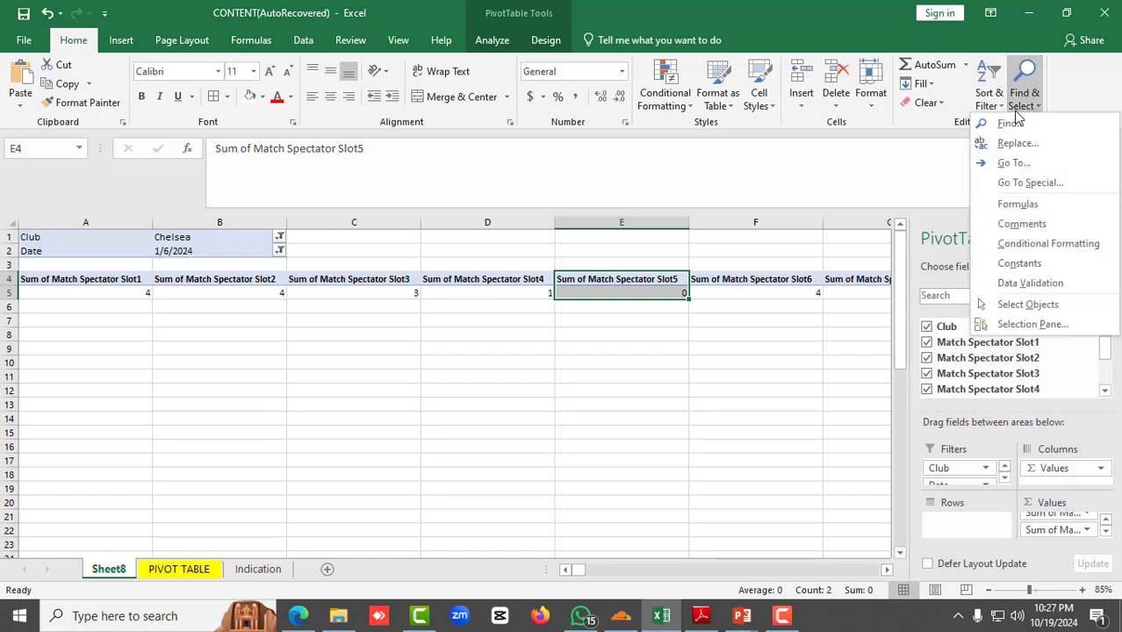
click(990, 103)
click(1009, 204)
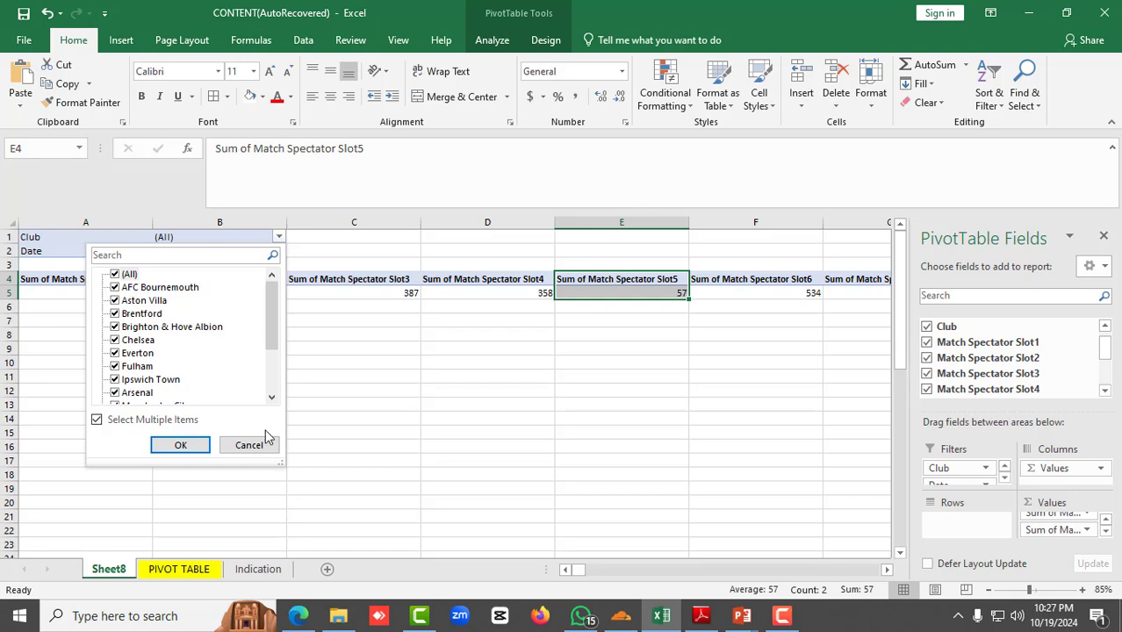
- Check the item lists of the Club and Date report filters without changing any selection
click(250, 446)
click(279, 237)
scroll(133, 370, down, 2)
click(248, 446)
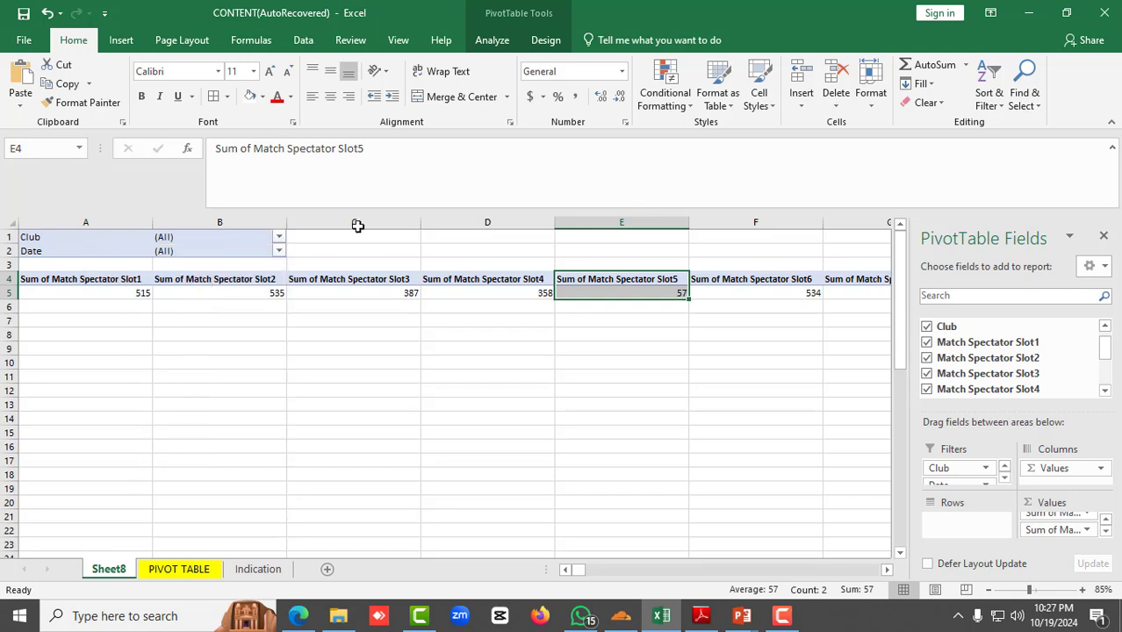
click(279, 251)
click(275, 459)
click(643, 401)
click(710, 295)
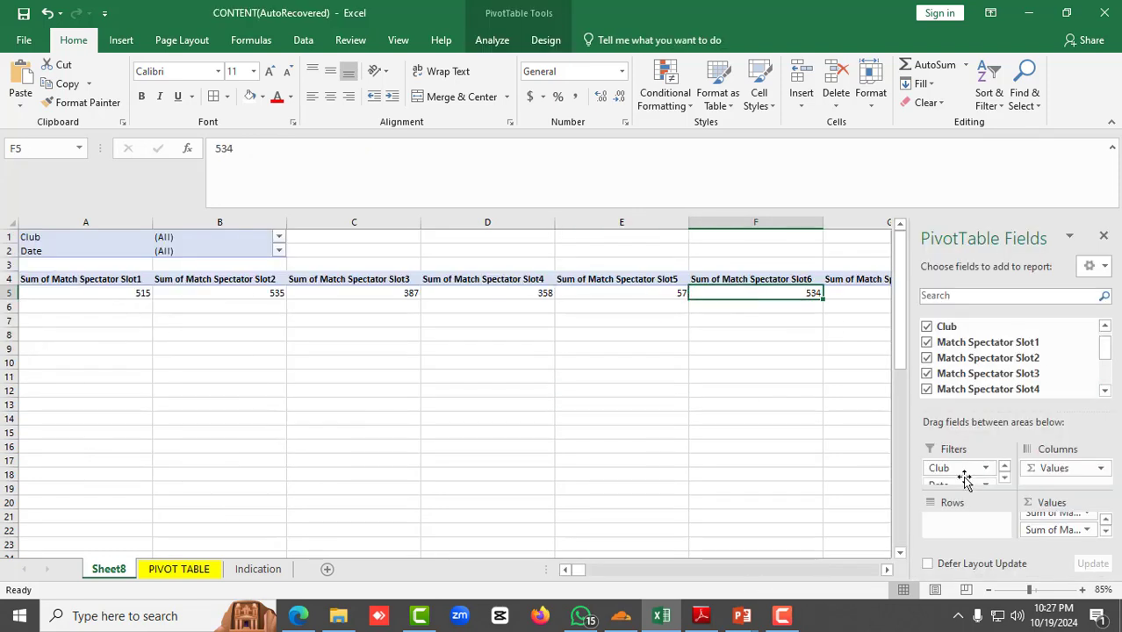
- Move Date and Club from the report filters to the row area with Club nested under Date, and close the field list
drag(962, 469, 975, 371)
drag(960, 468, 972, 369)
drag(949, 325, 962, 524)
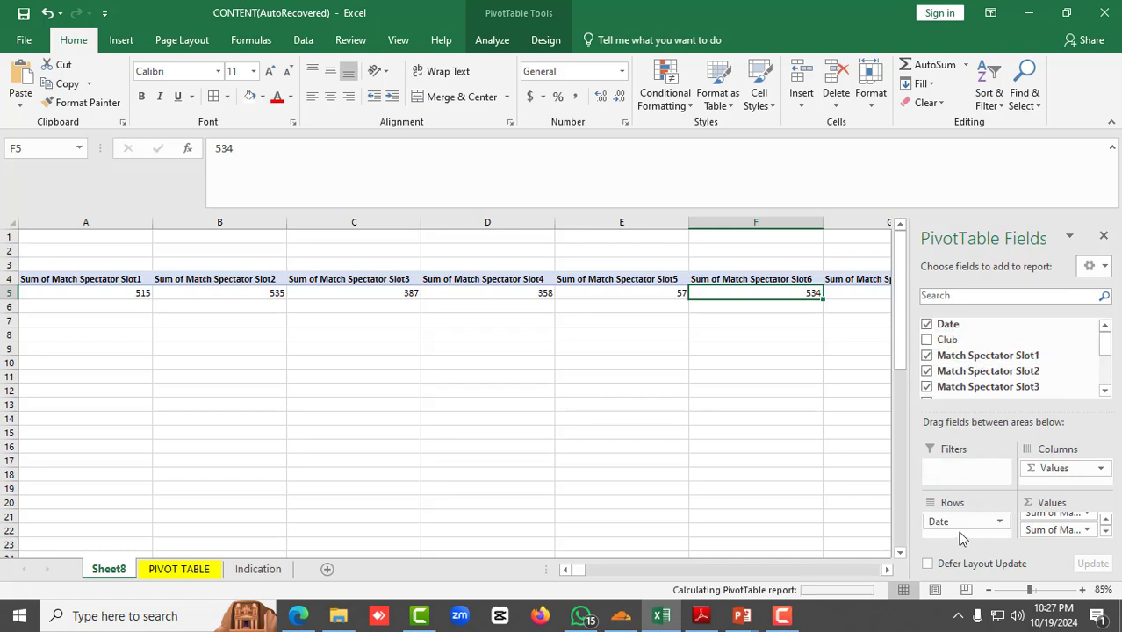
drag(952, 339, 964, 536)
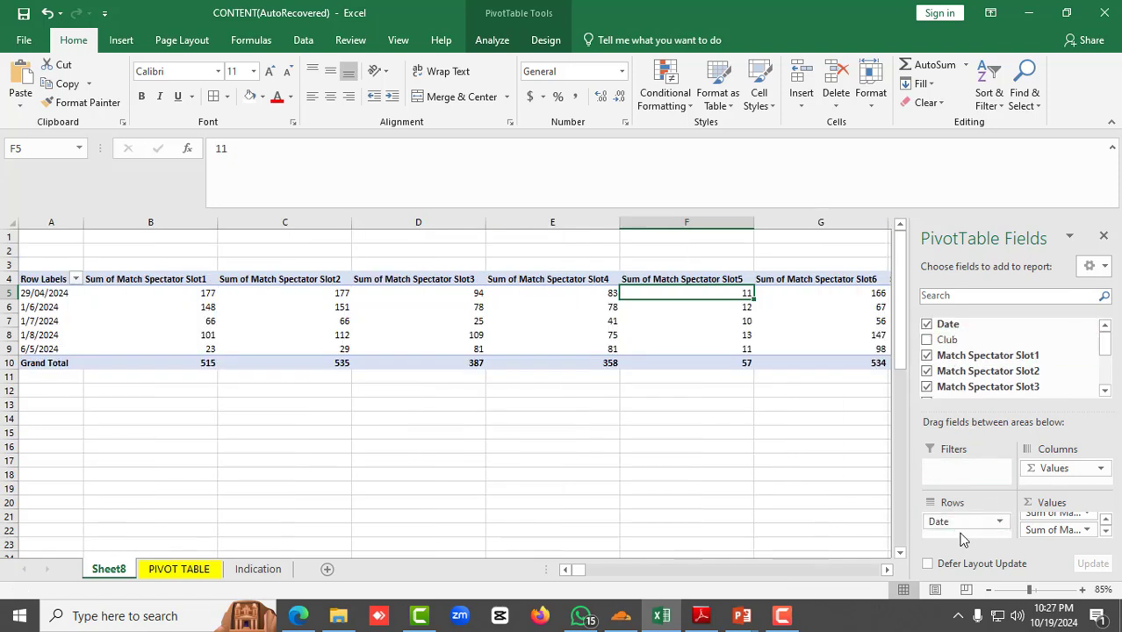
scroll(329, 416, down, 15)
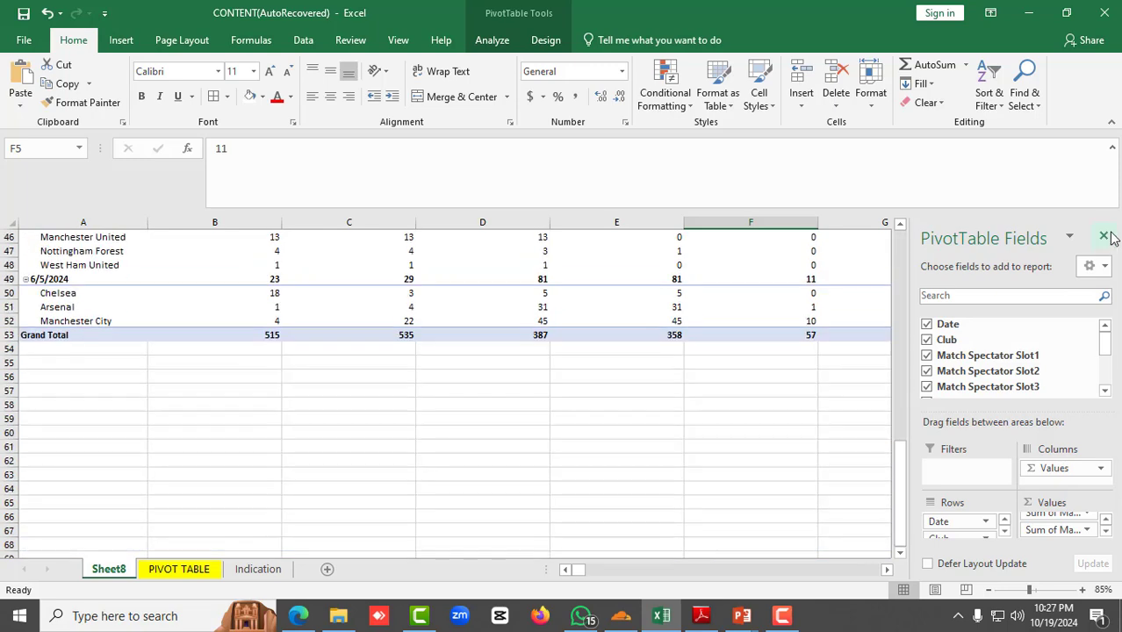
click(1105, 238)
- Look through the Match Spectator Slot sums for each club grouped under the dates
scroll(441, 454, up, 15)
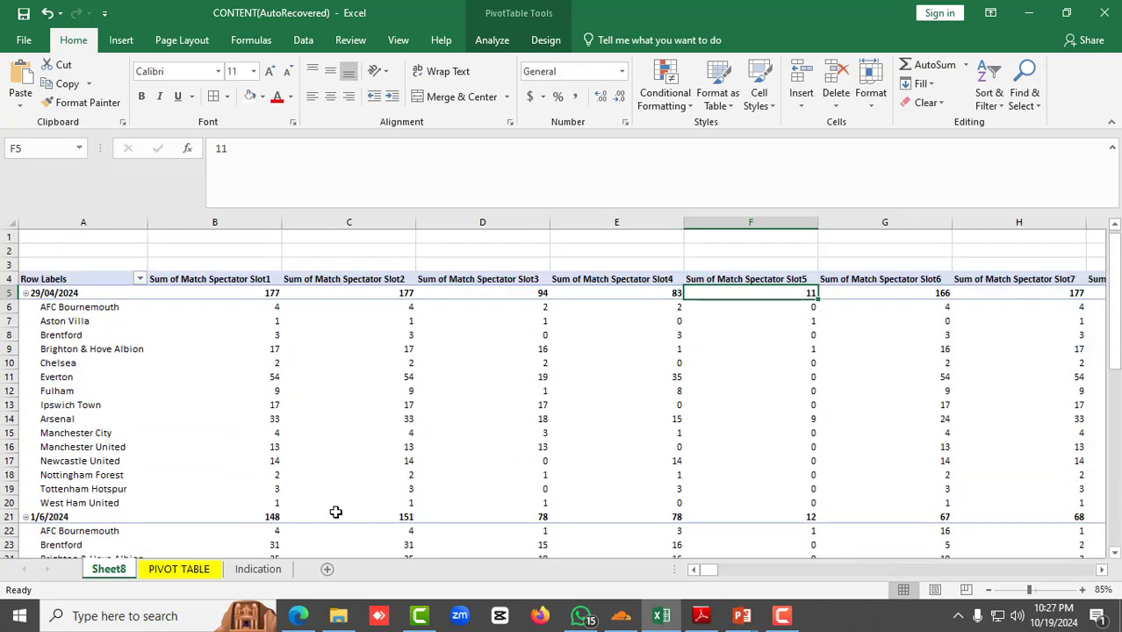
scroll(636, 384, down, 11)
scroll(606, 431, up, 7)
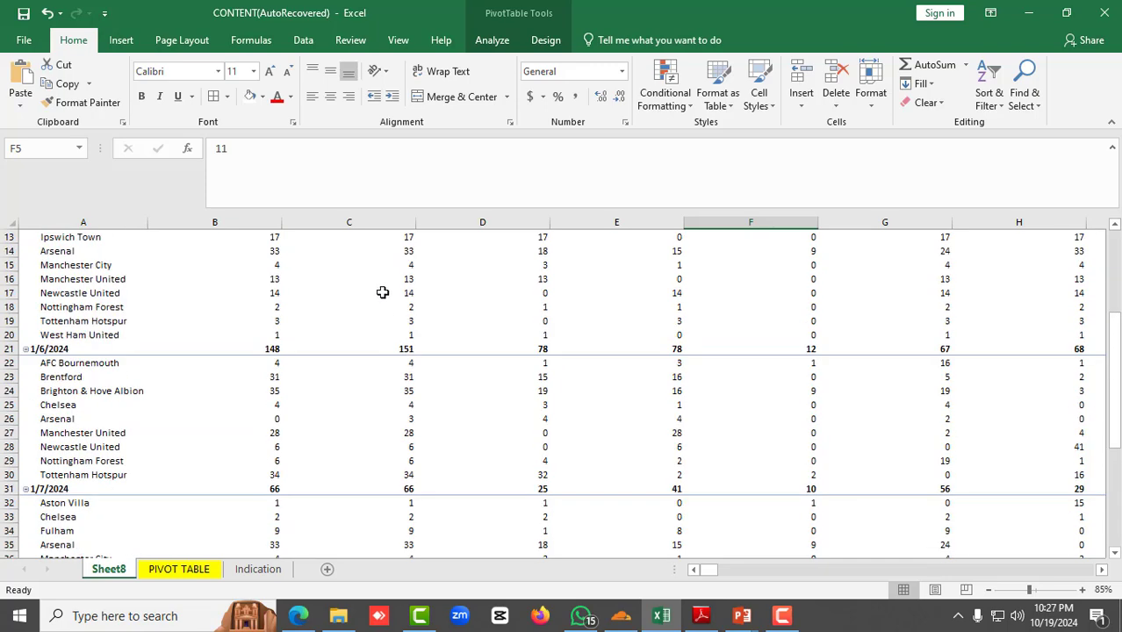
click(383, 292)
scroll(383, 292, up, 4)
click(210, 327)
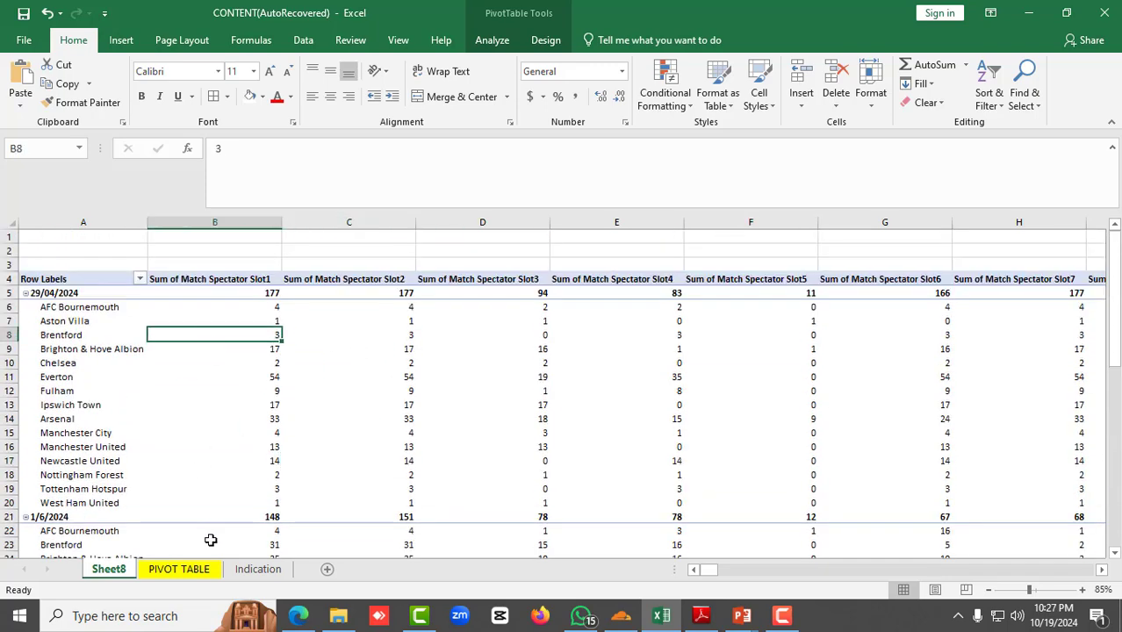